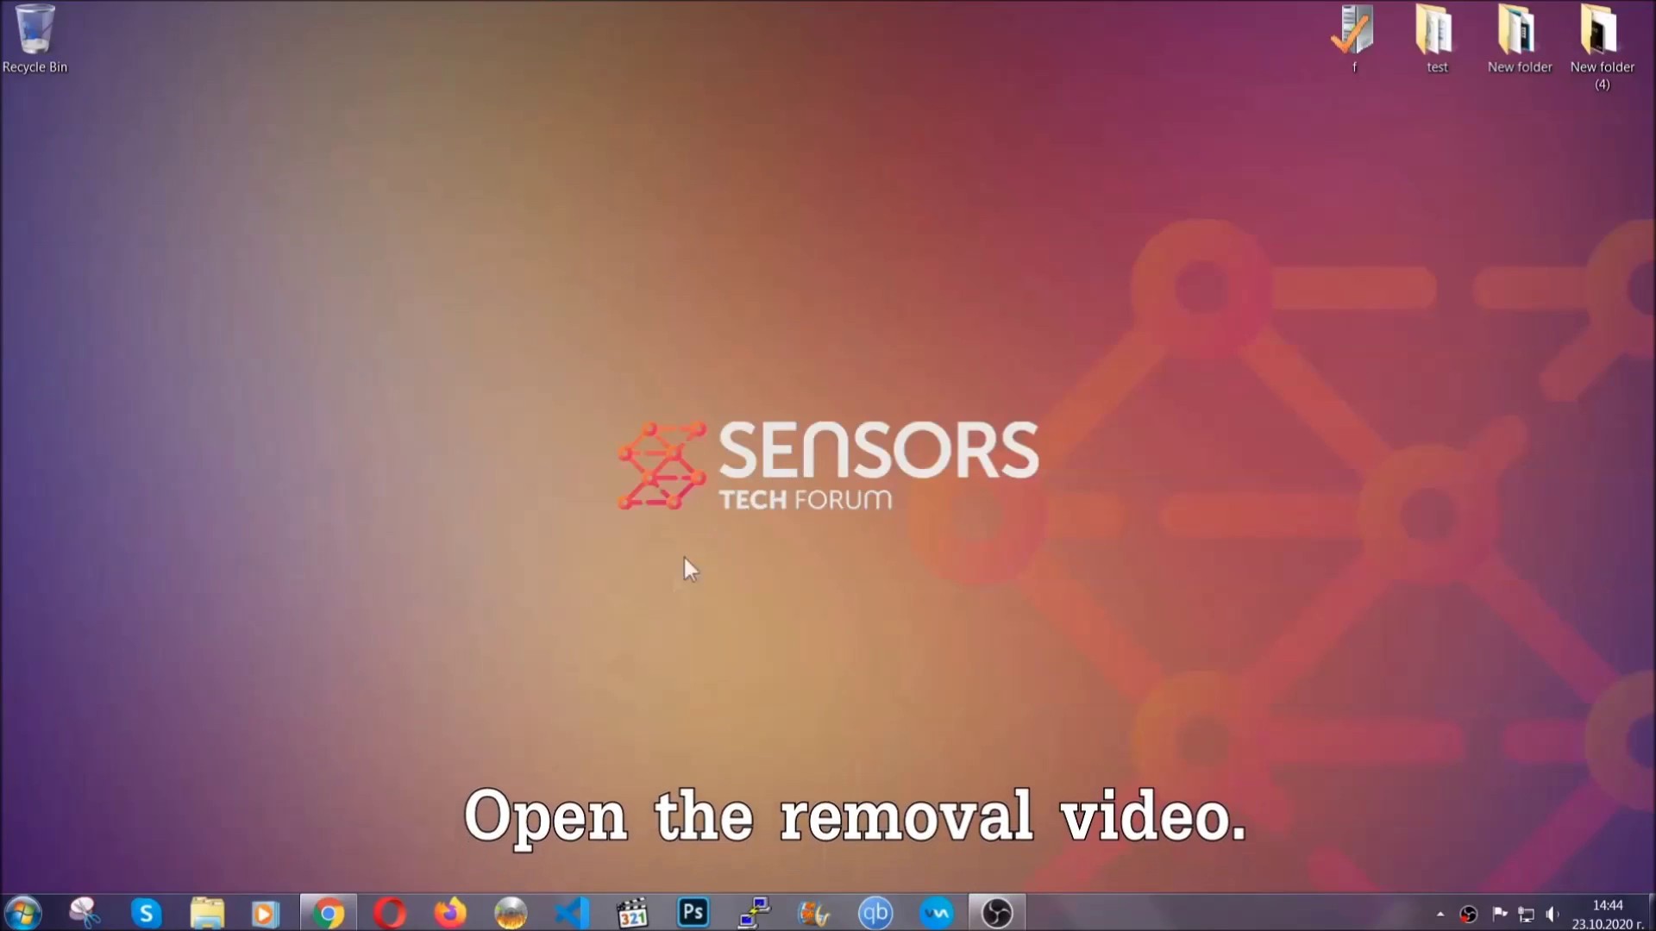
- Open the ransomware removal video and follow its description link to the SensorsTechForum article
left_click(329, 913)
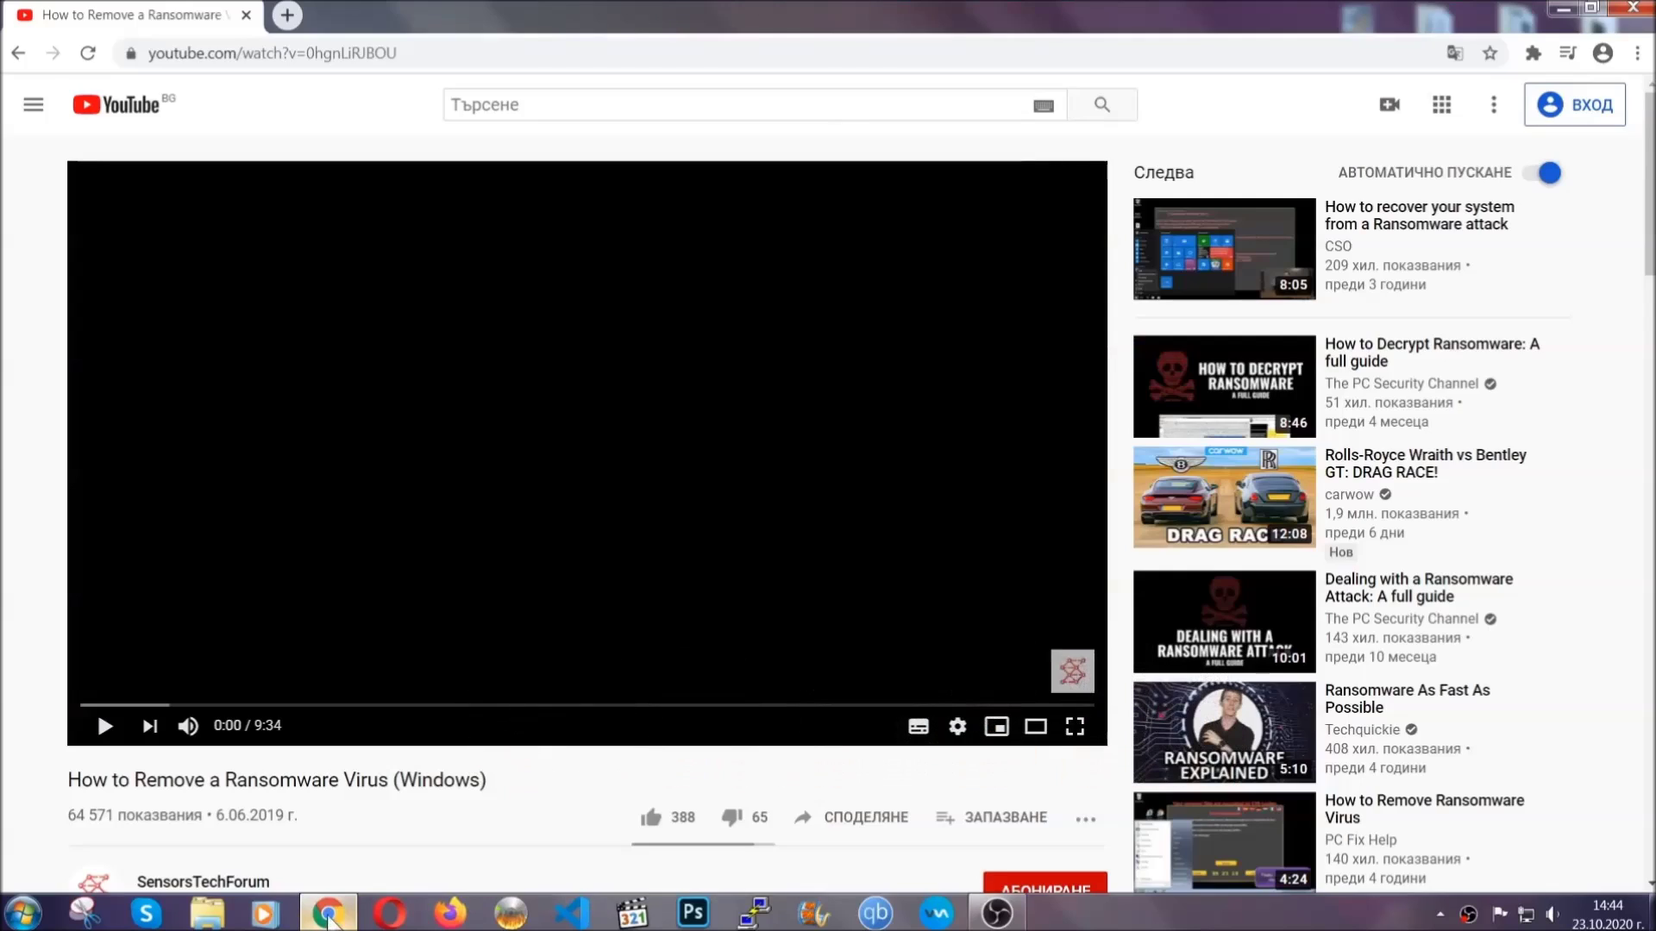
scroll(303, 705, "down", 3)
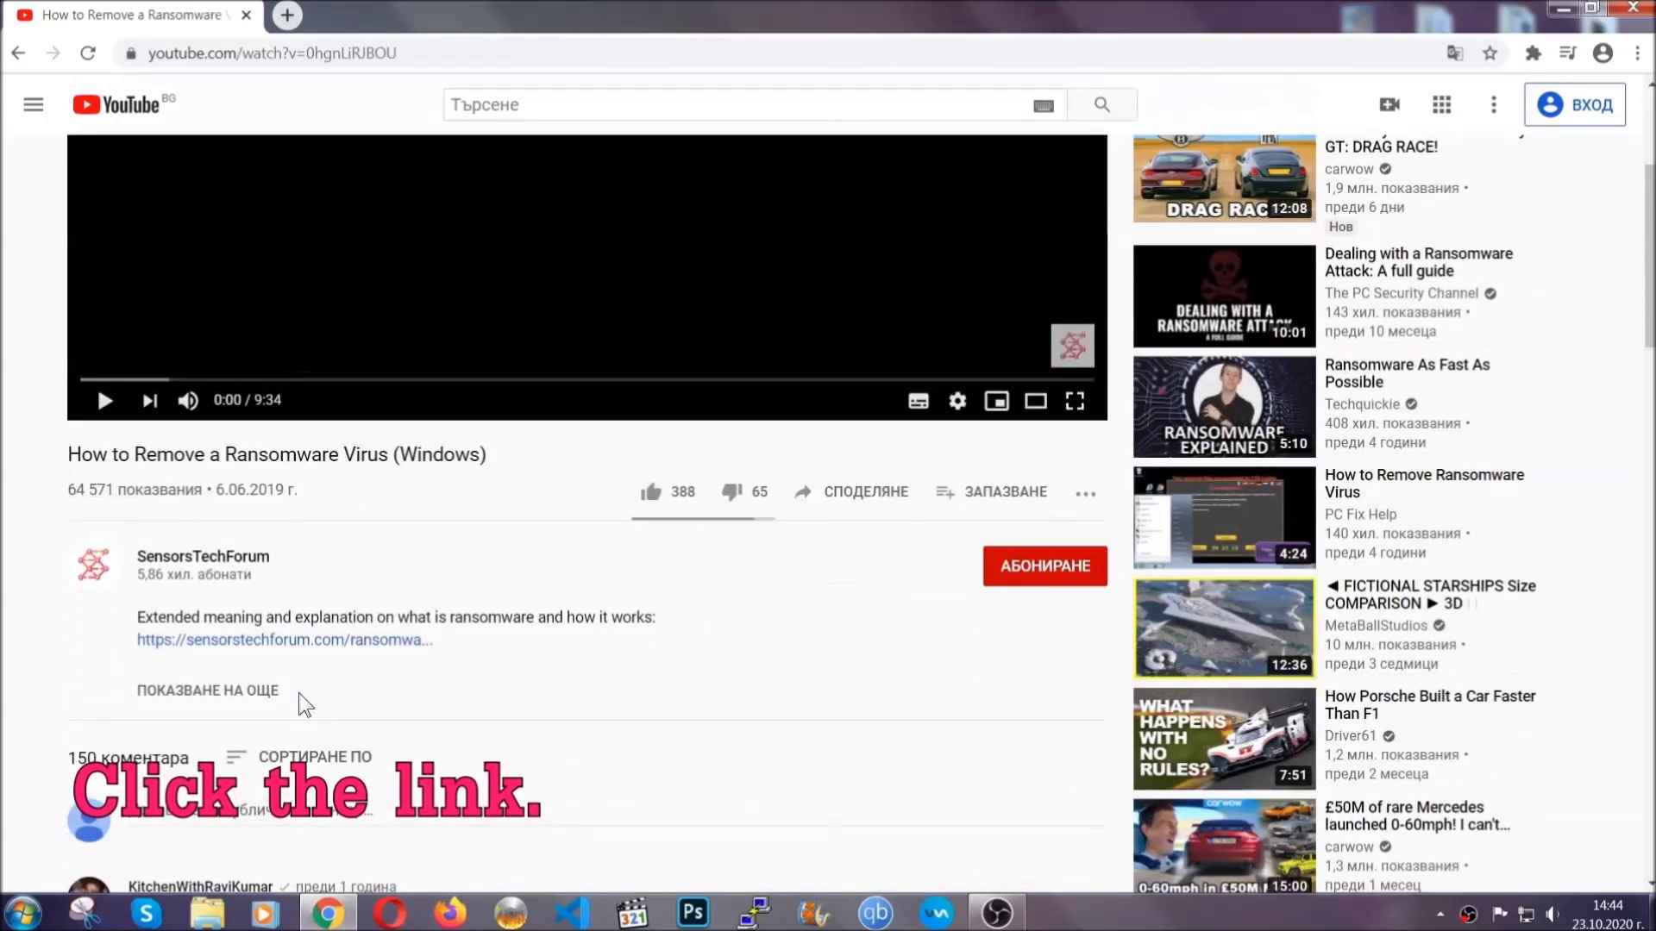
left_click(323, 640)
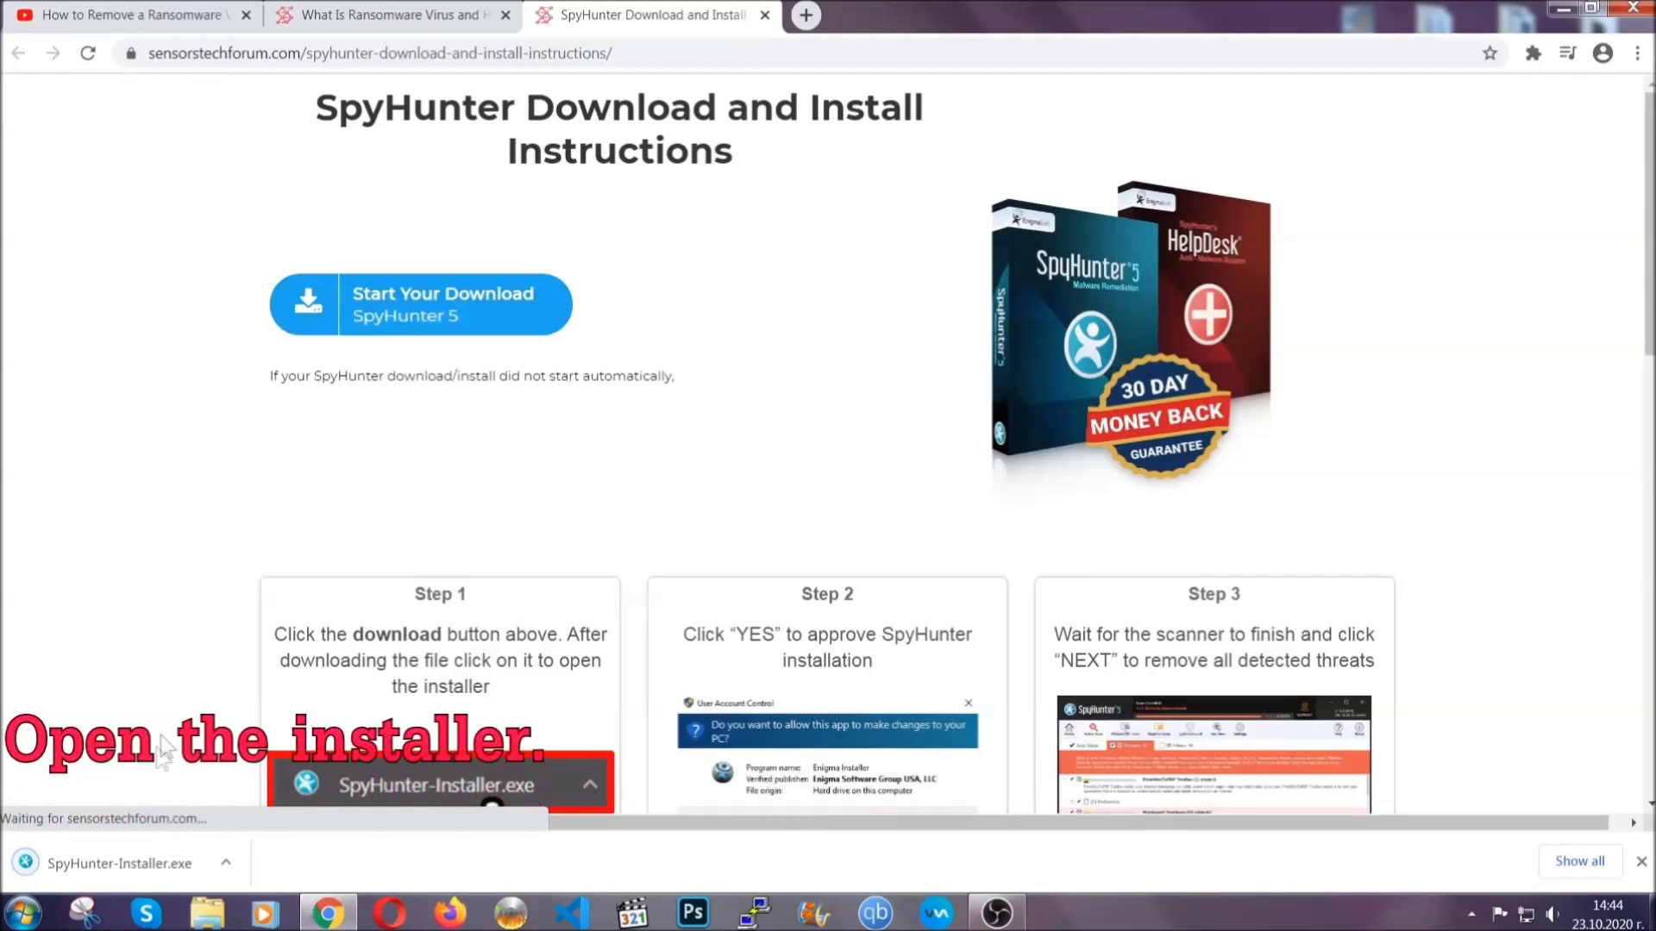
- Install SpyHunter 5 in English, accepting the EULA and Privacy Policy, and let it start scanning
left_click(119, 861)
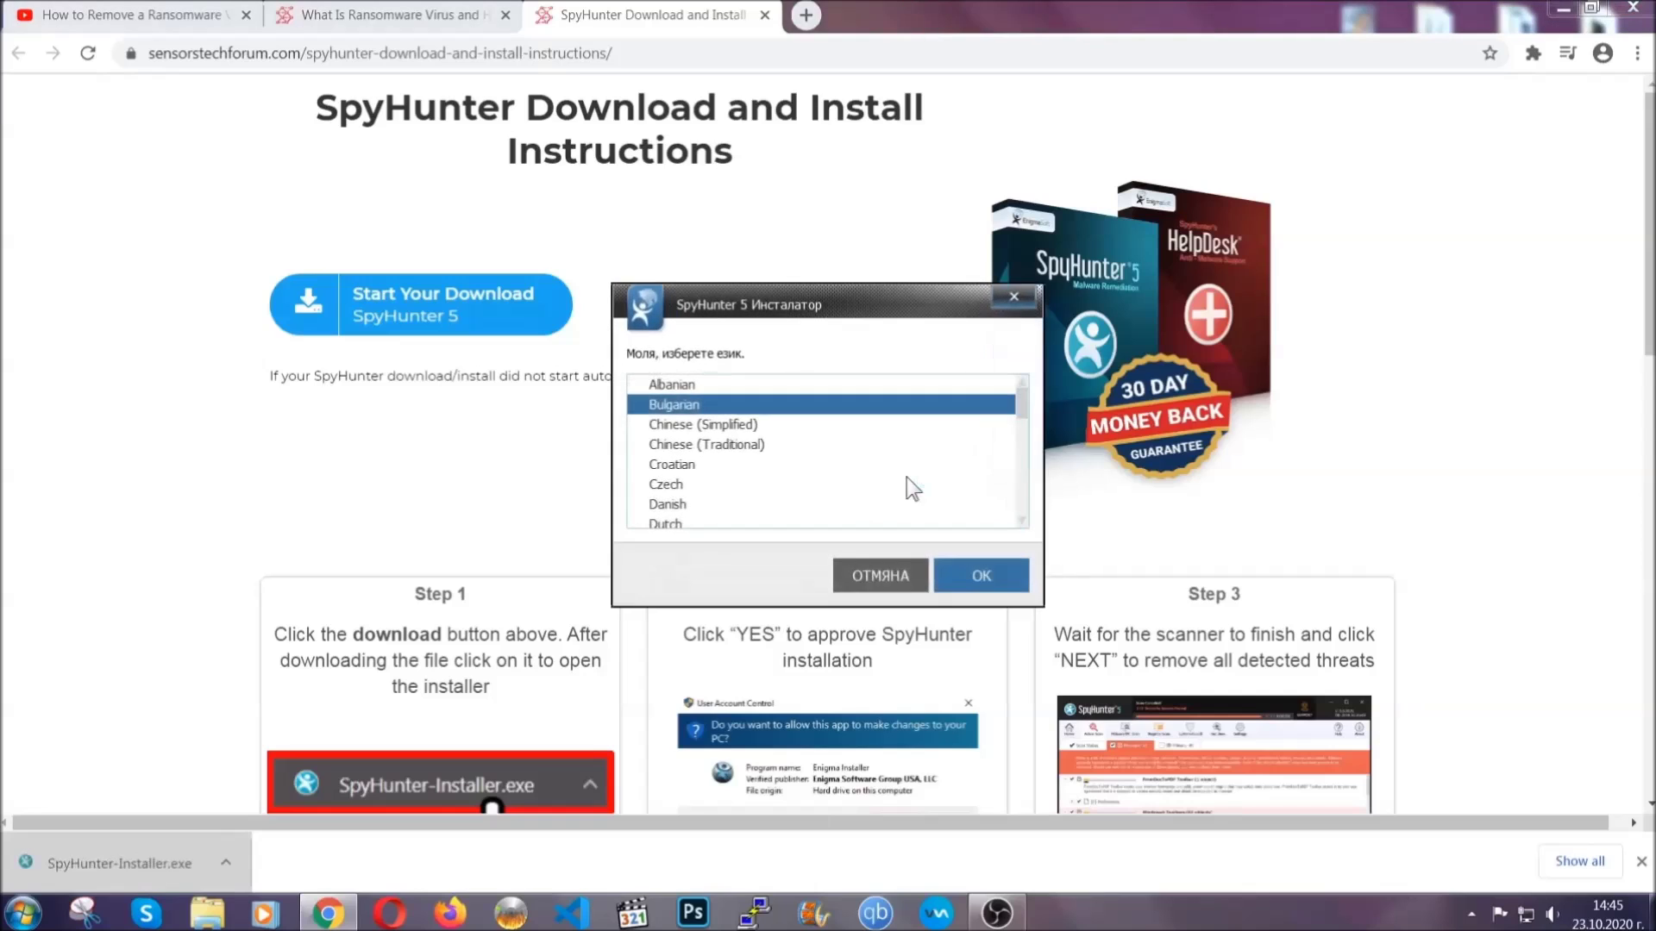
scroll(851, 472, "down", 2)
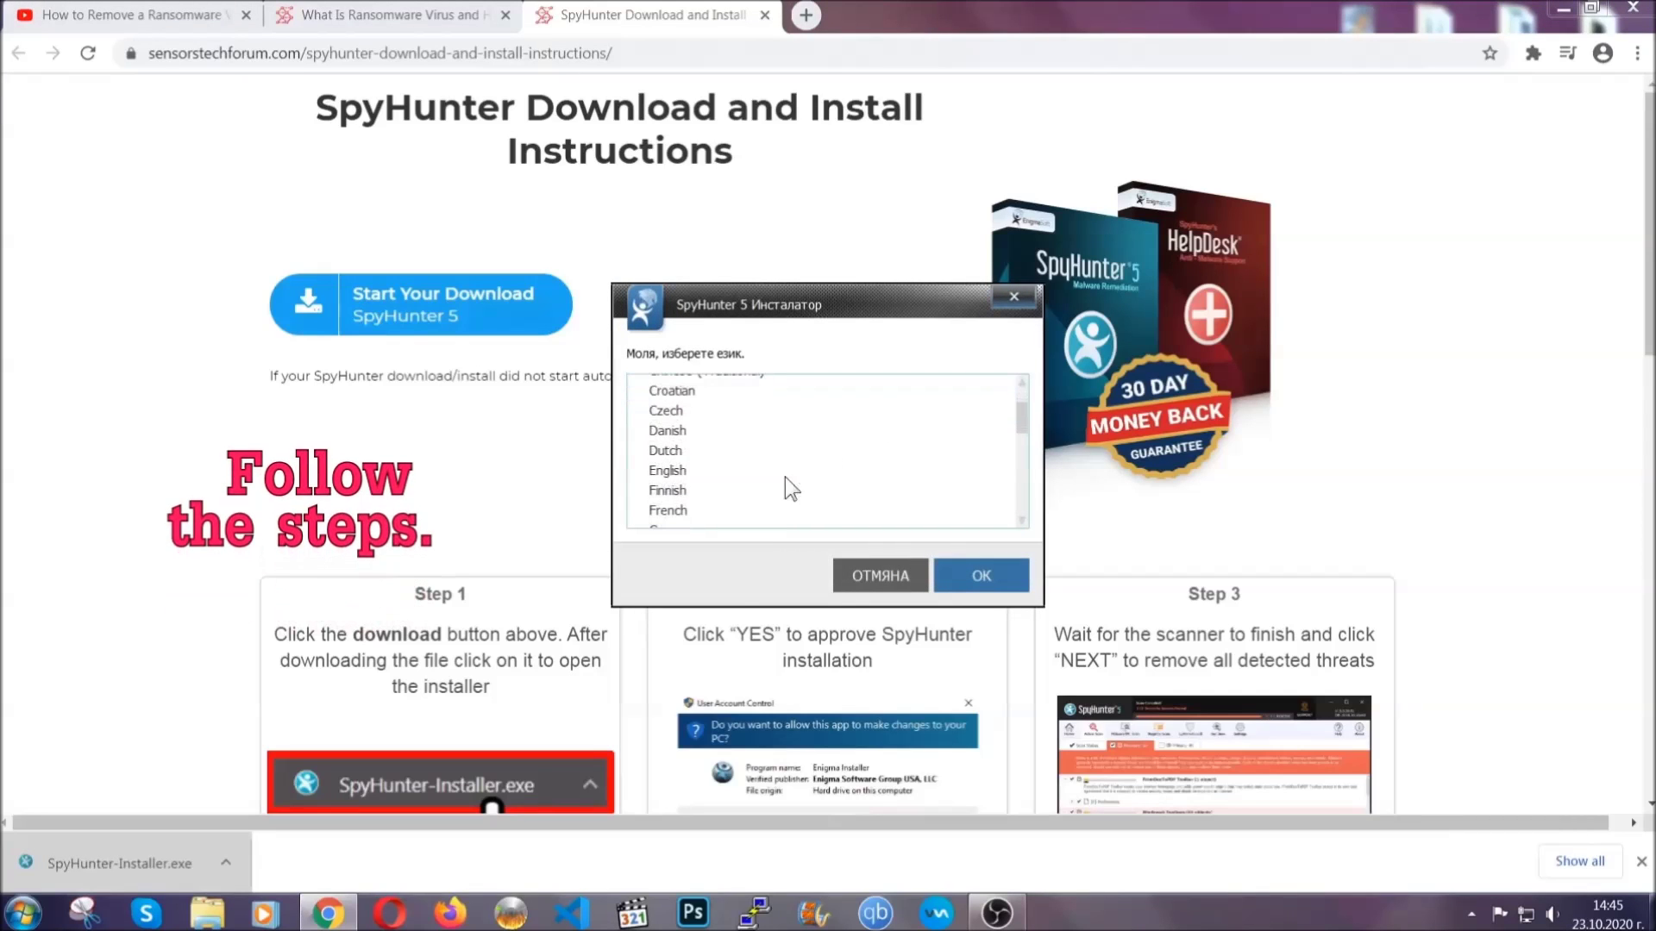
left_click(778, 473)
left_click(961, 576)
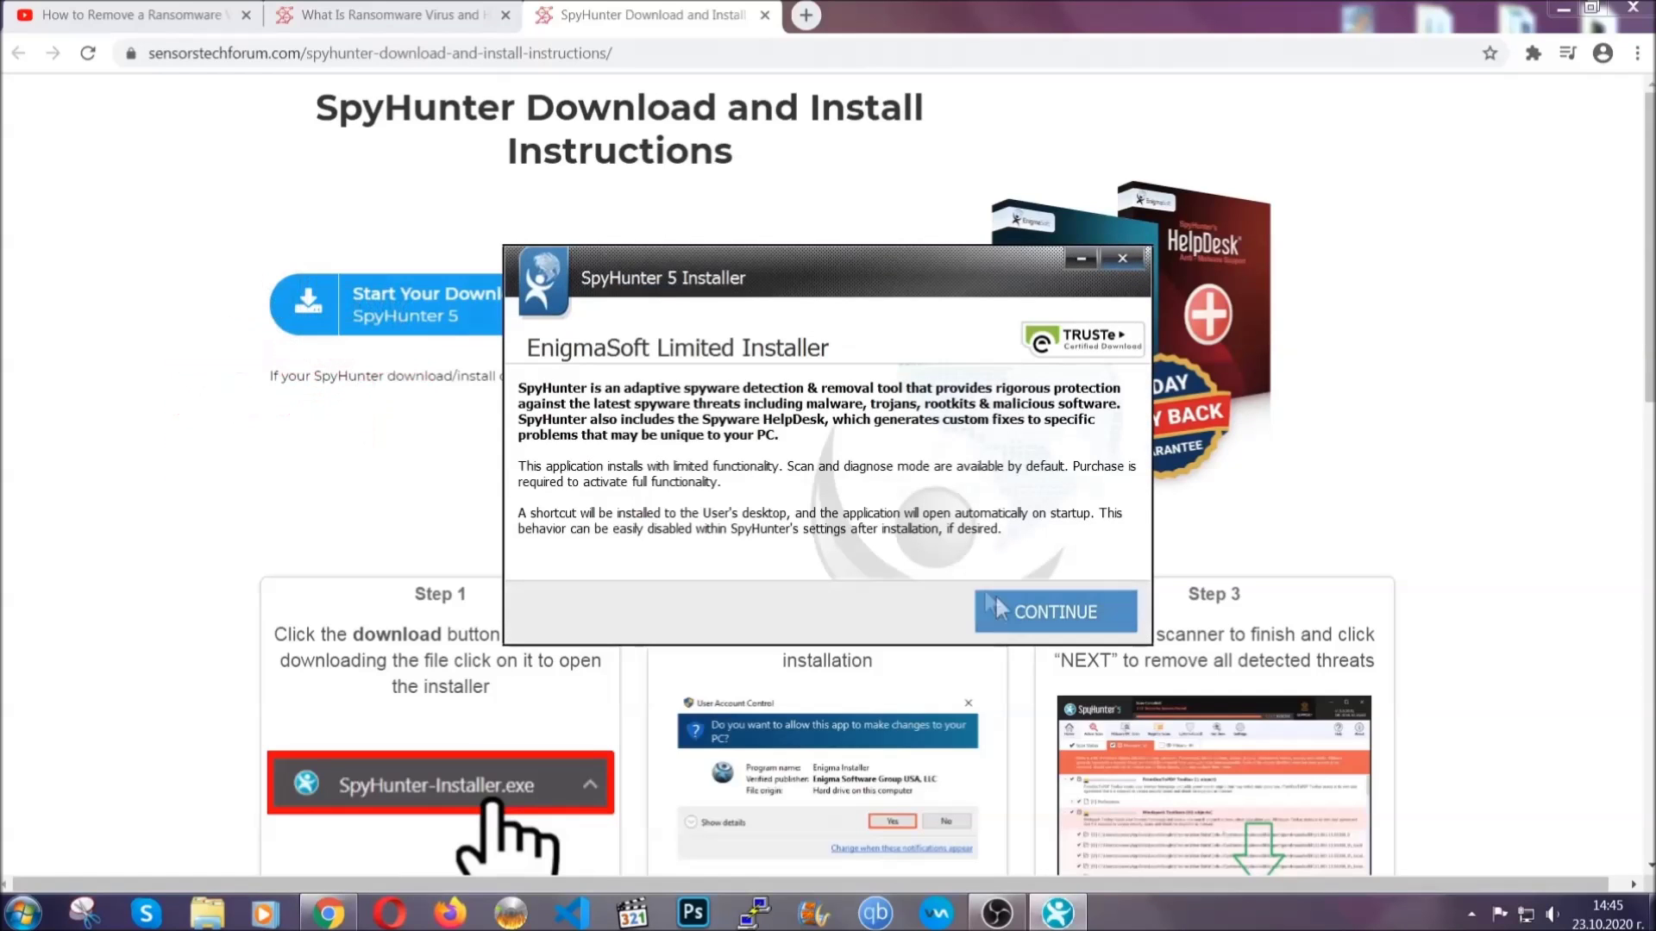
left_click(997, 605)
left_click(841, 558)
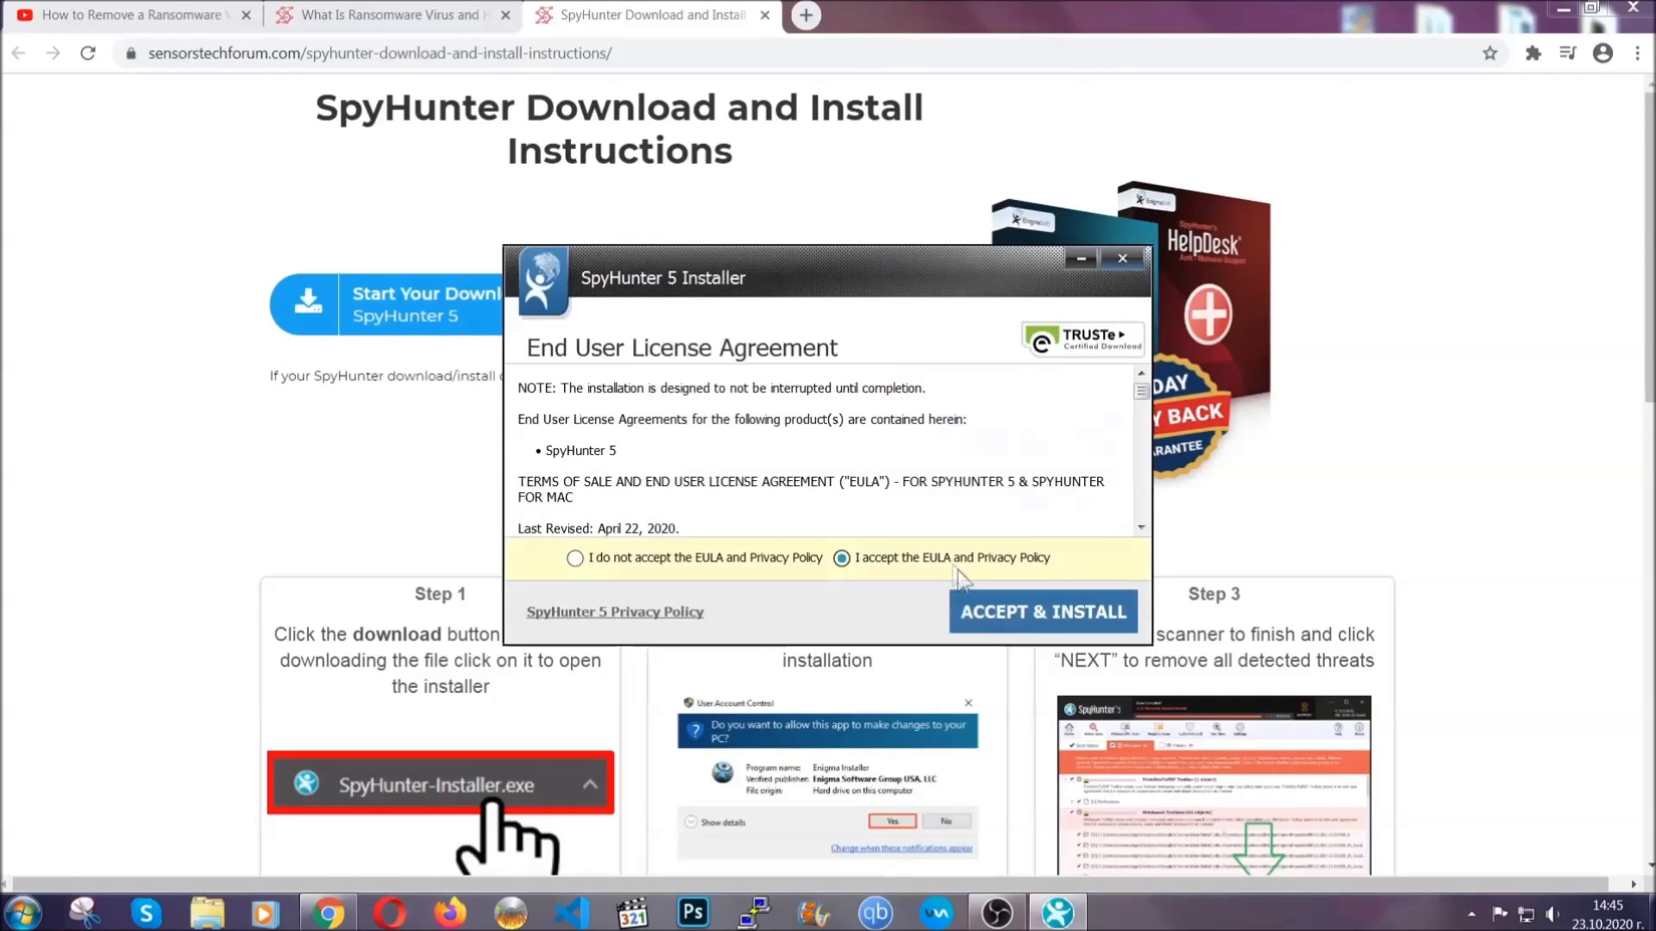
left_click(988, 605)
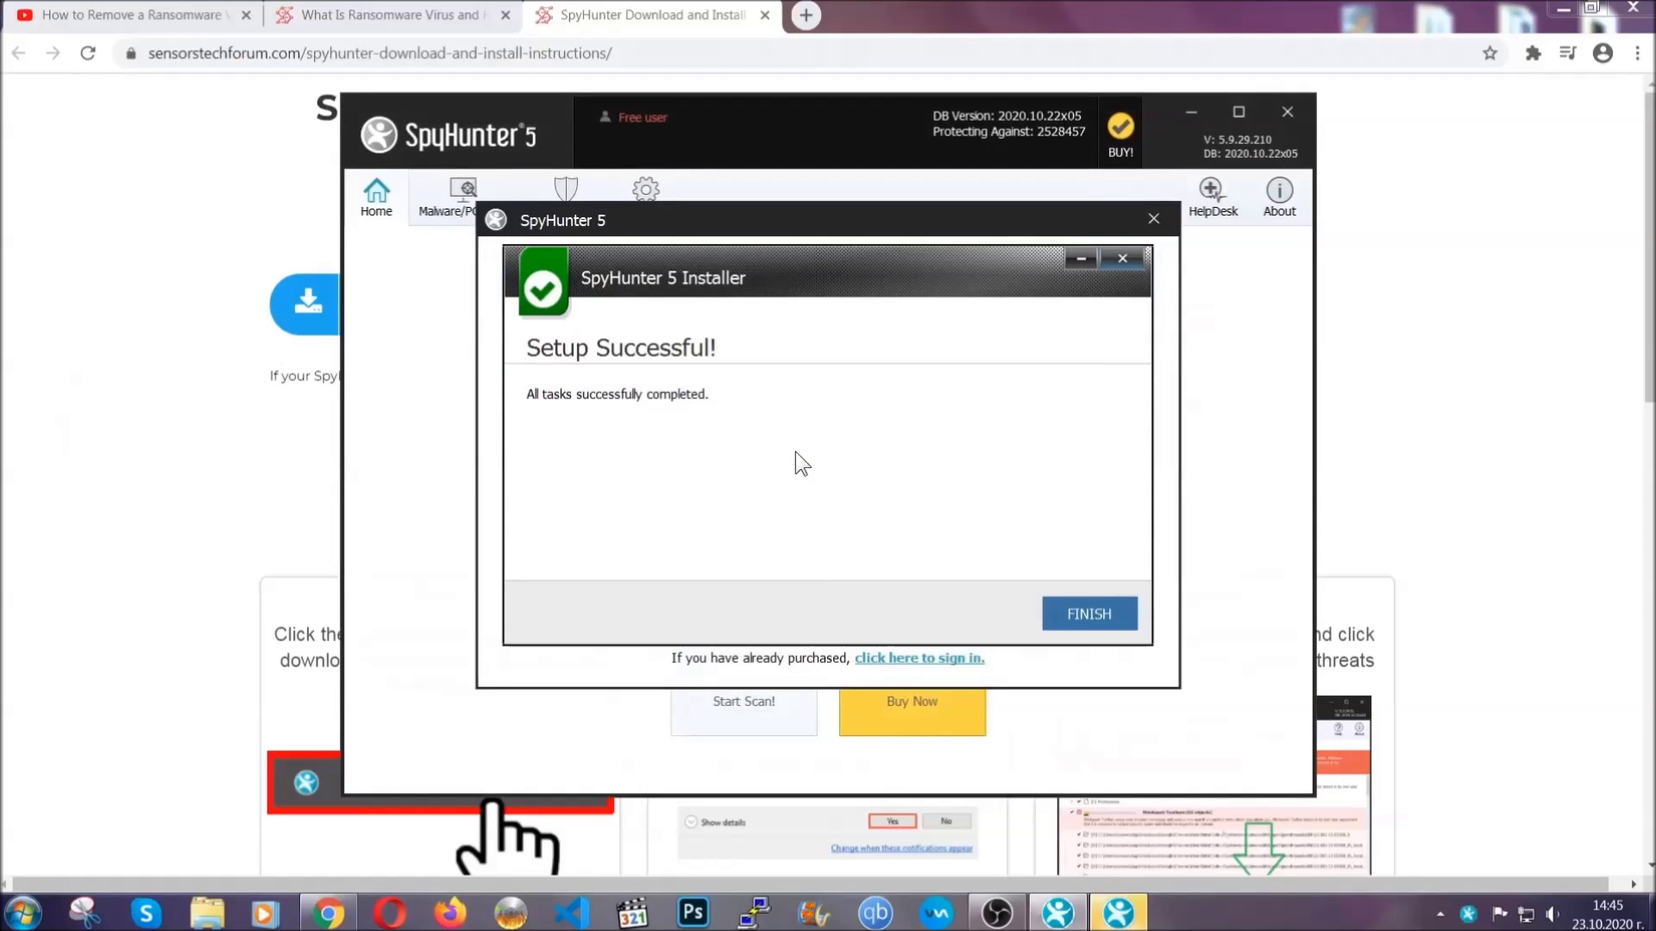
left_click(1060, 618)
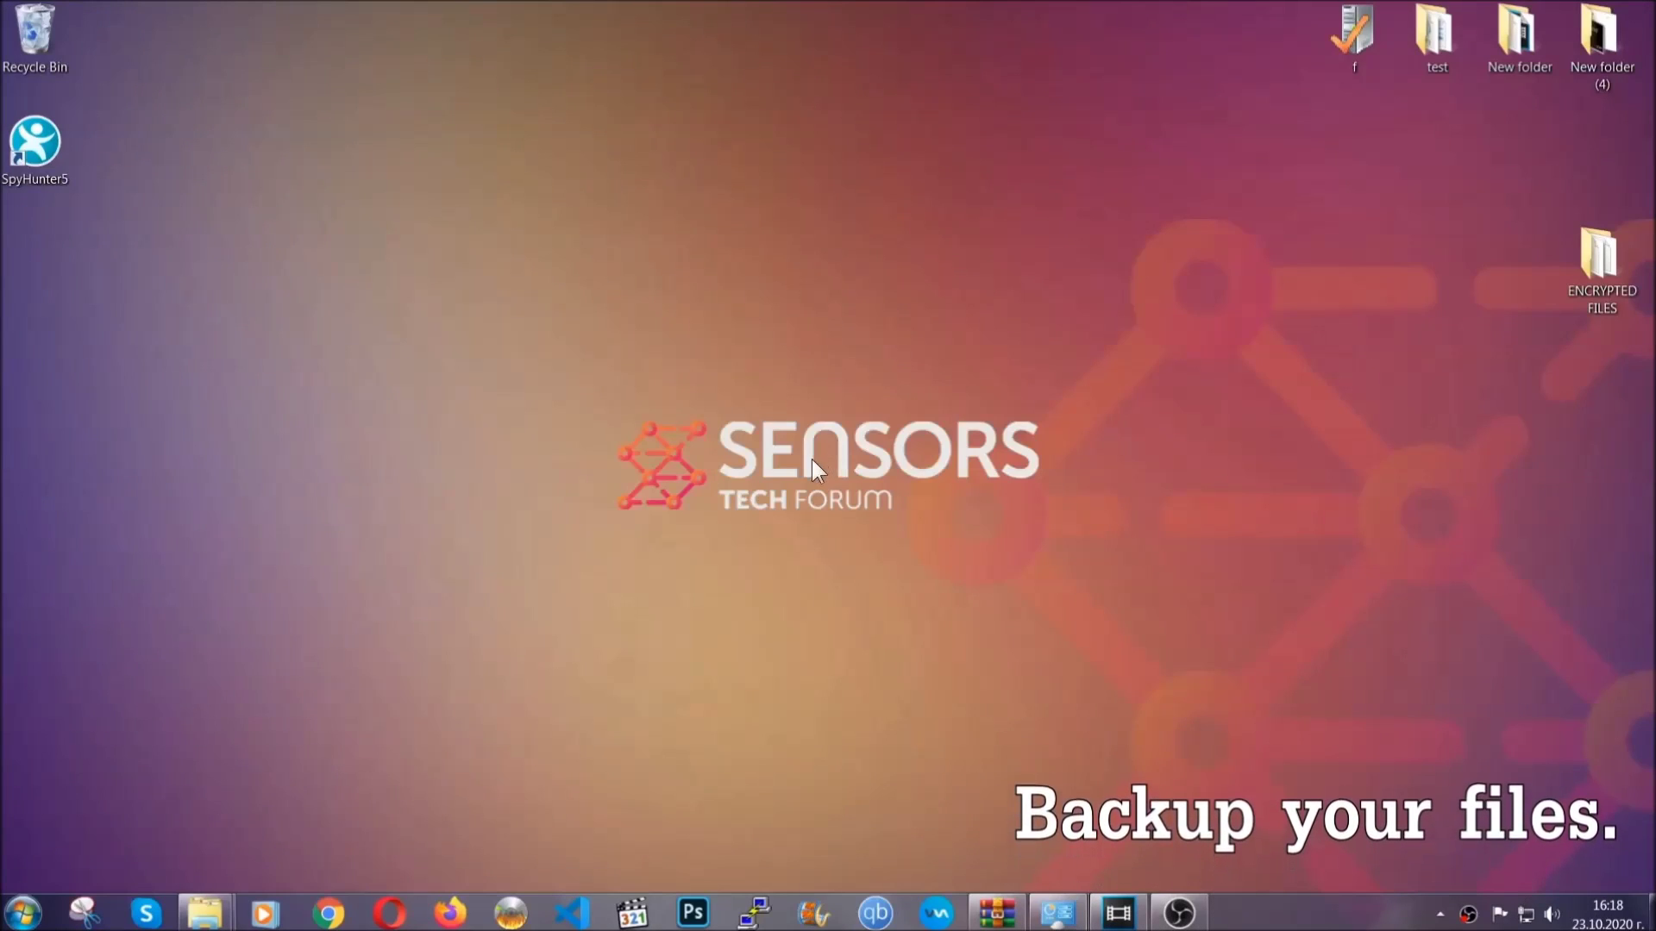
- Copy all six encrypted .efji files from the ENCRYPTED FILES folder
double_click(1590, 266)
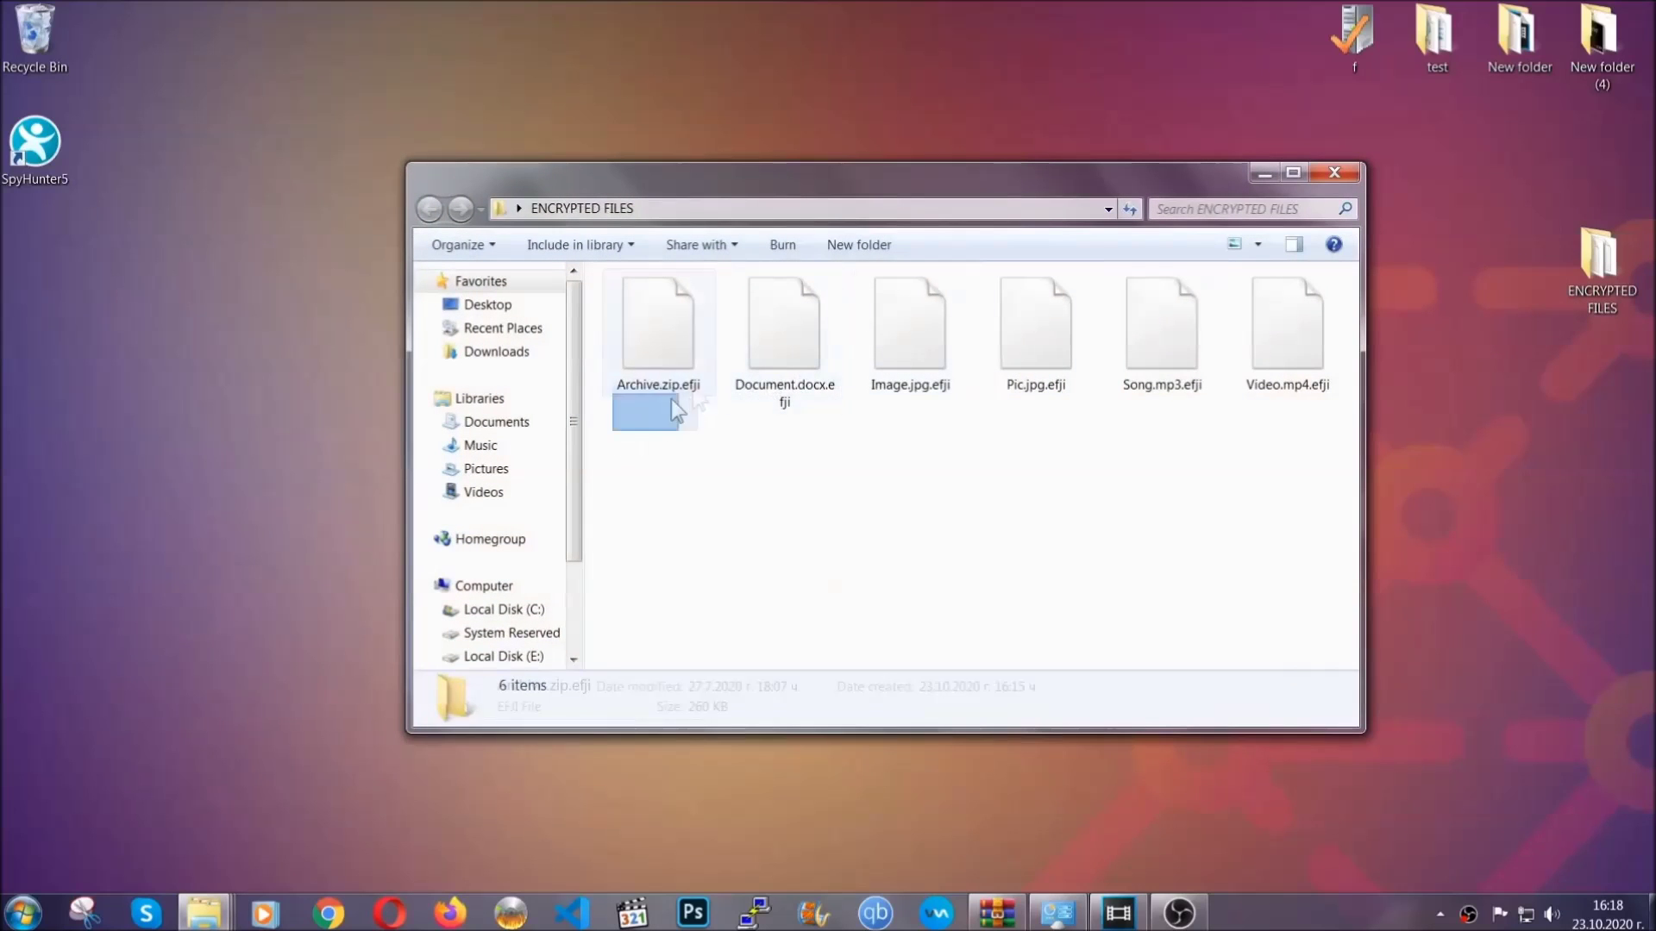
left_click_drag(672, 399, 1295, 307)
right_click(1295, 307)
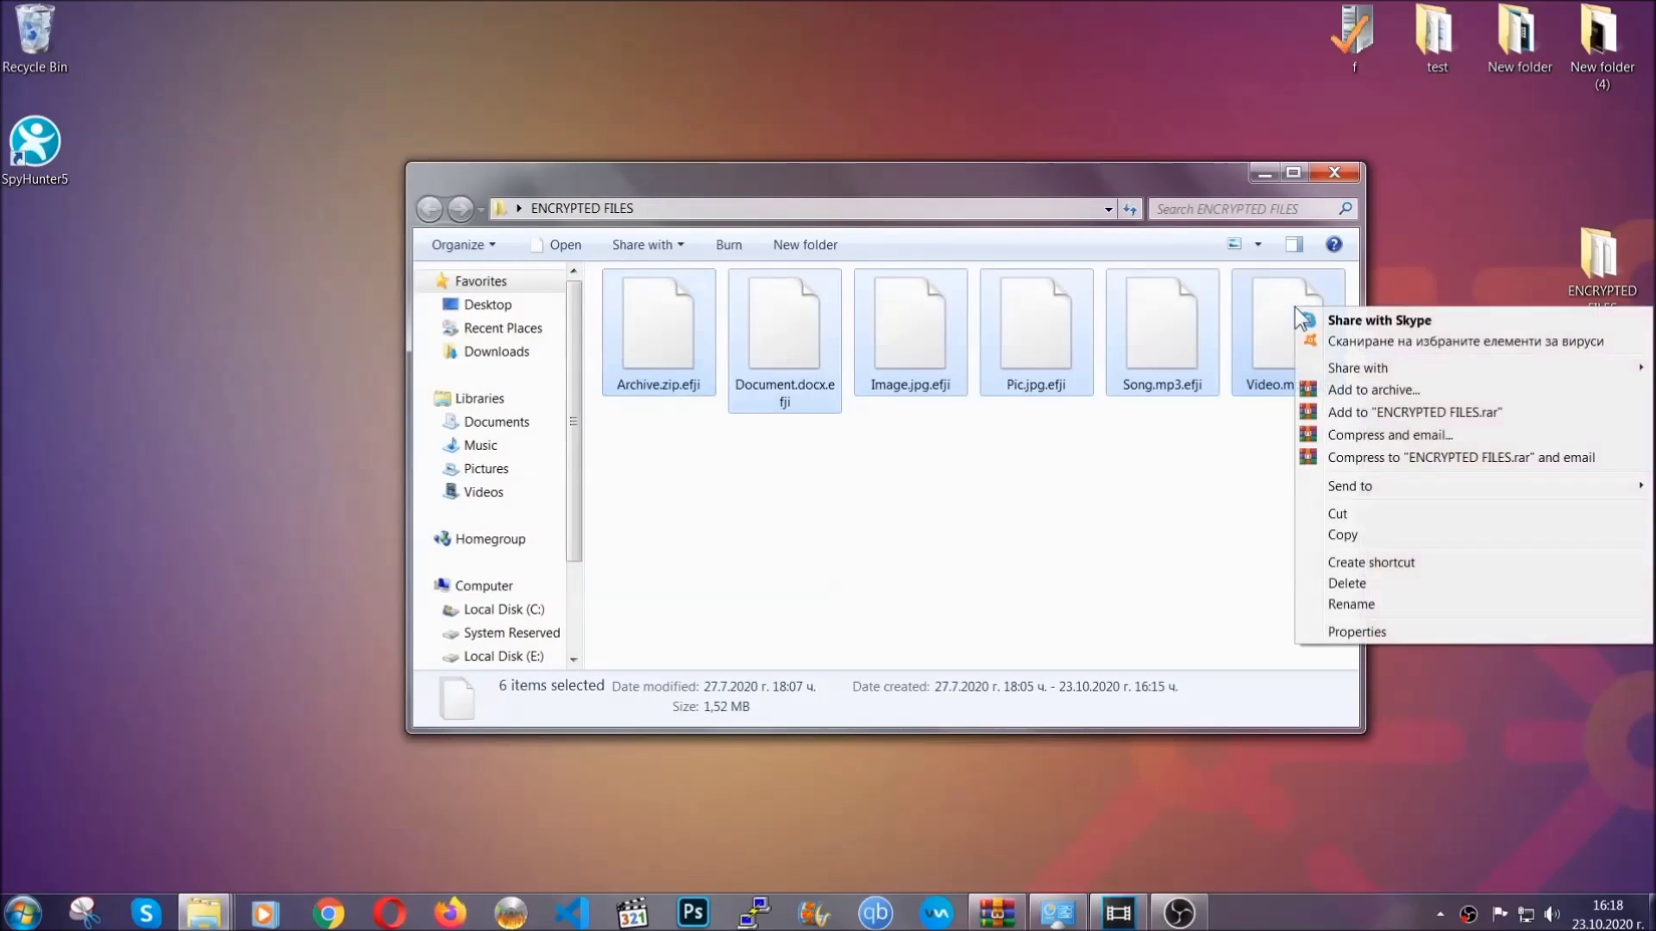
left_click(1341, 535)
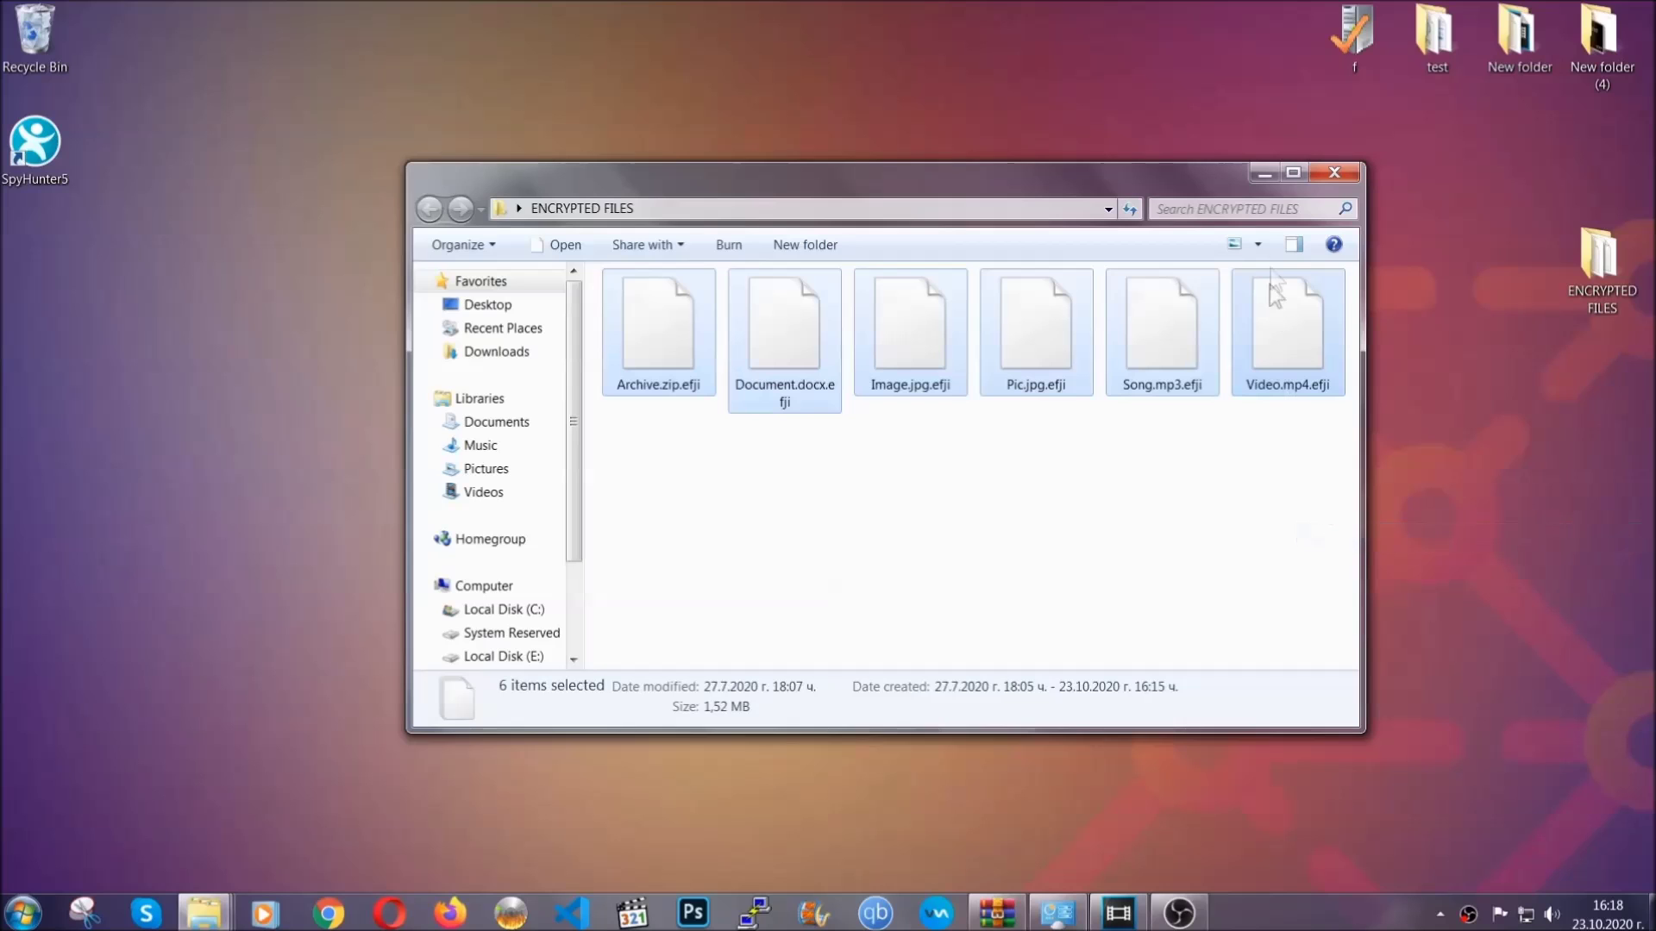
- Paste the copied files onto FLASH DRIVE (H:) and close the drive window
left_click(1265, 172)
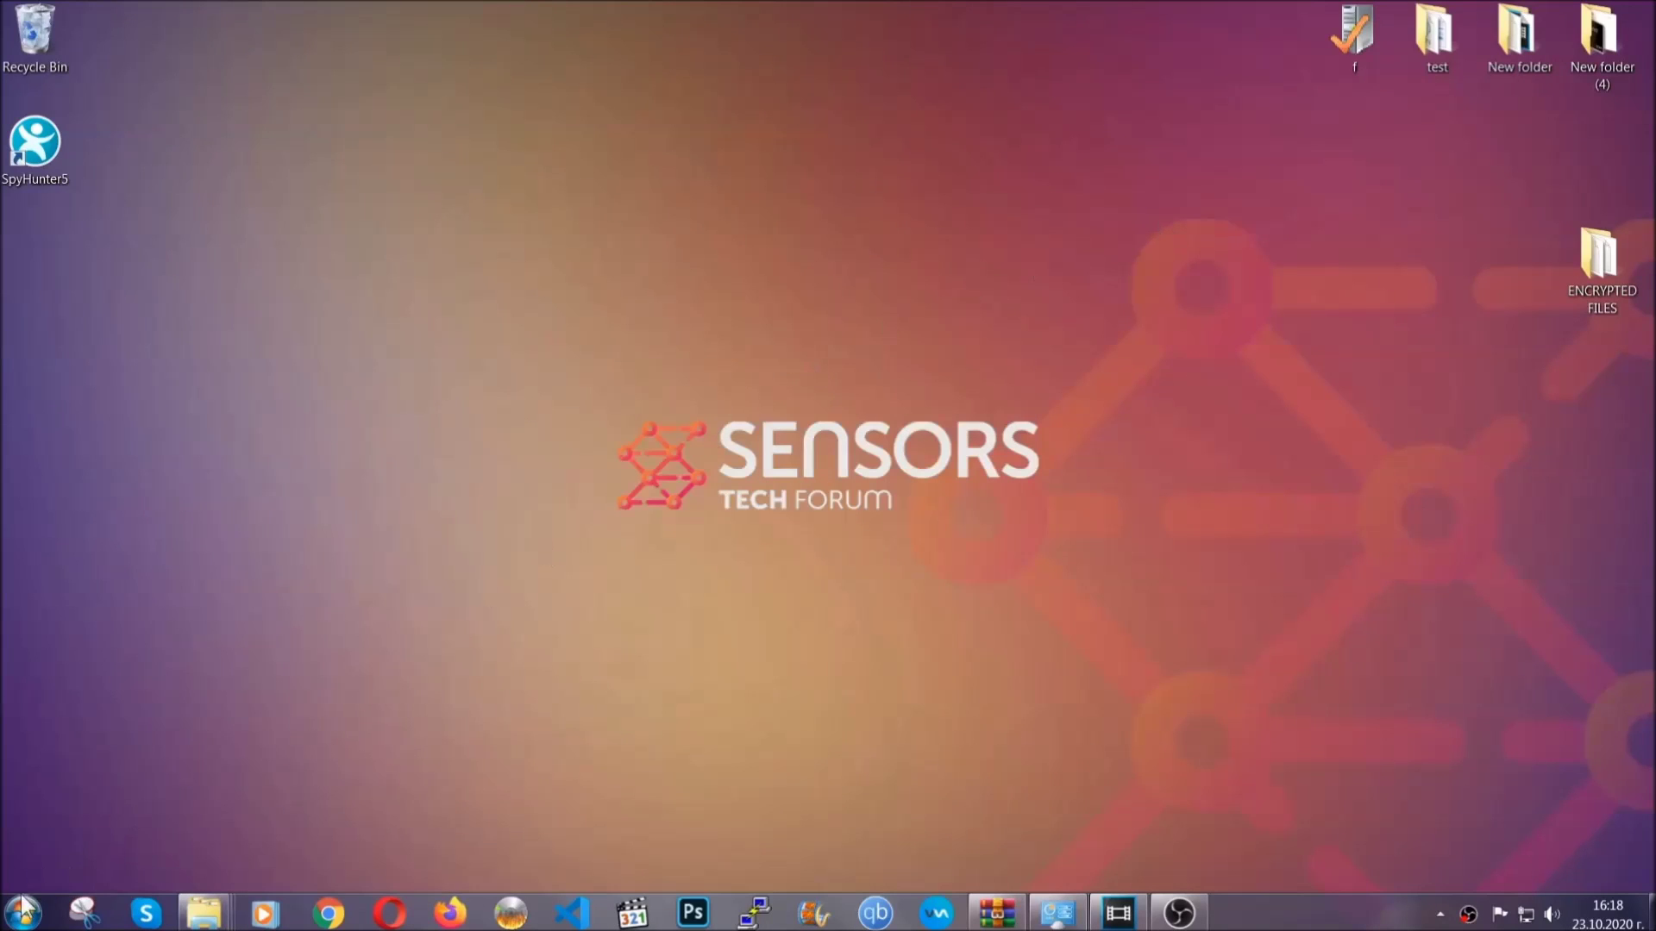
left_click(23, 912)
left_click(314, 648)
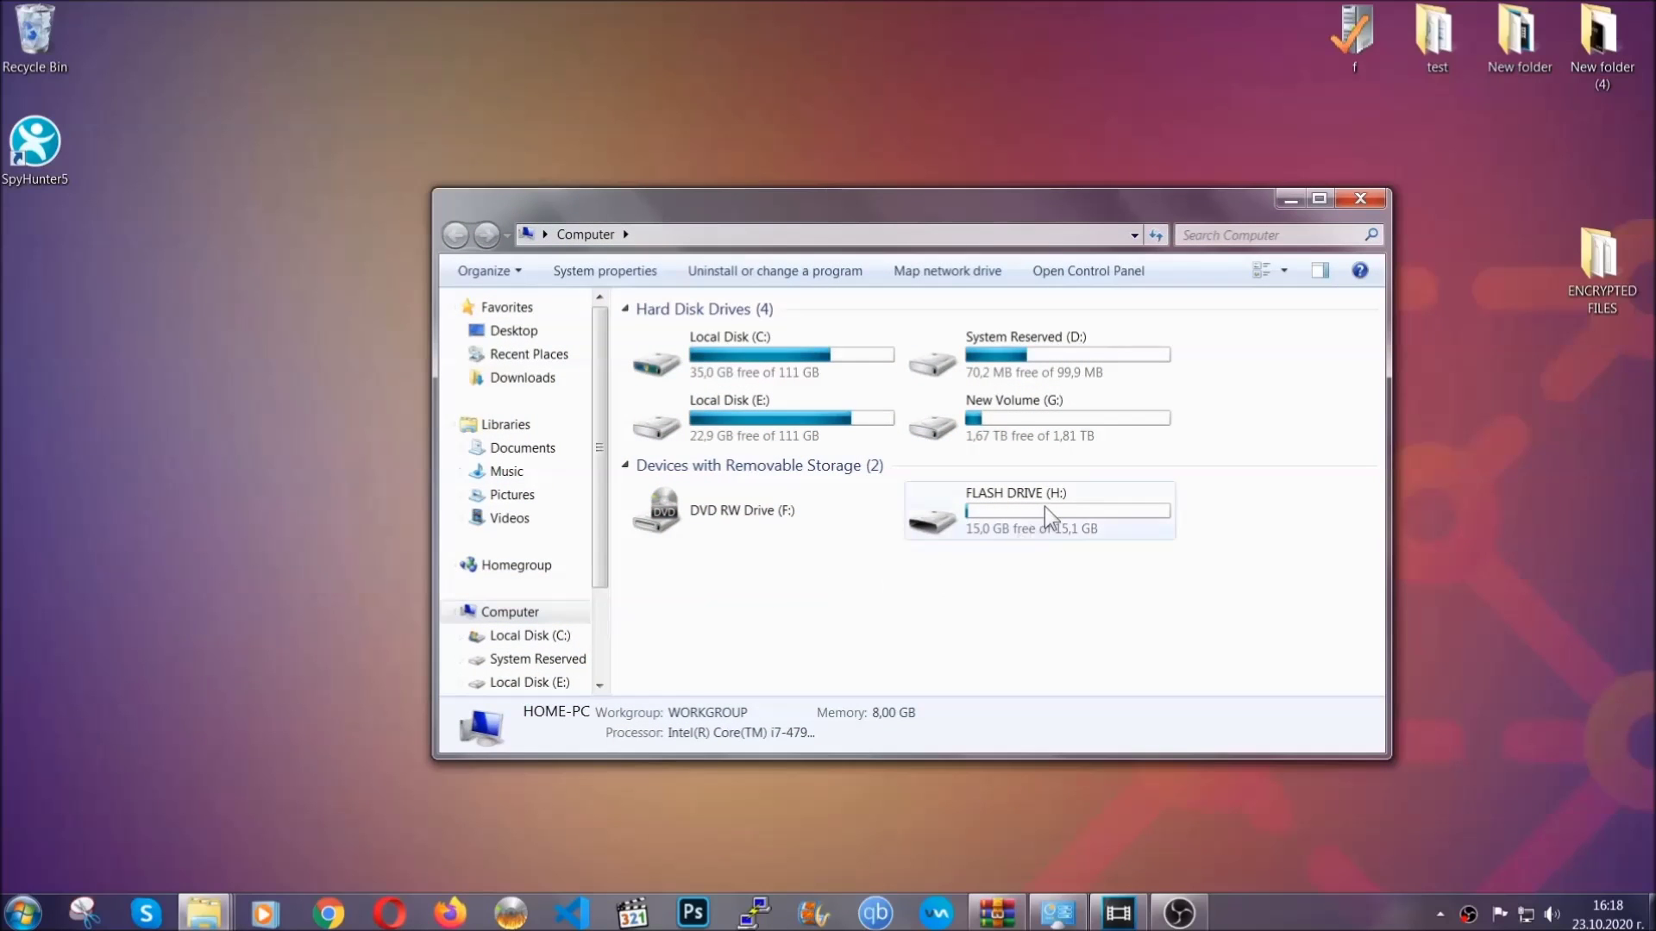
double_click(1044, 506)
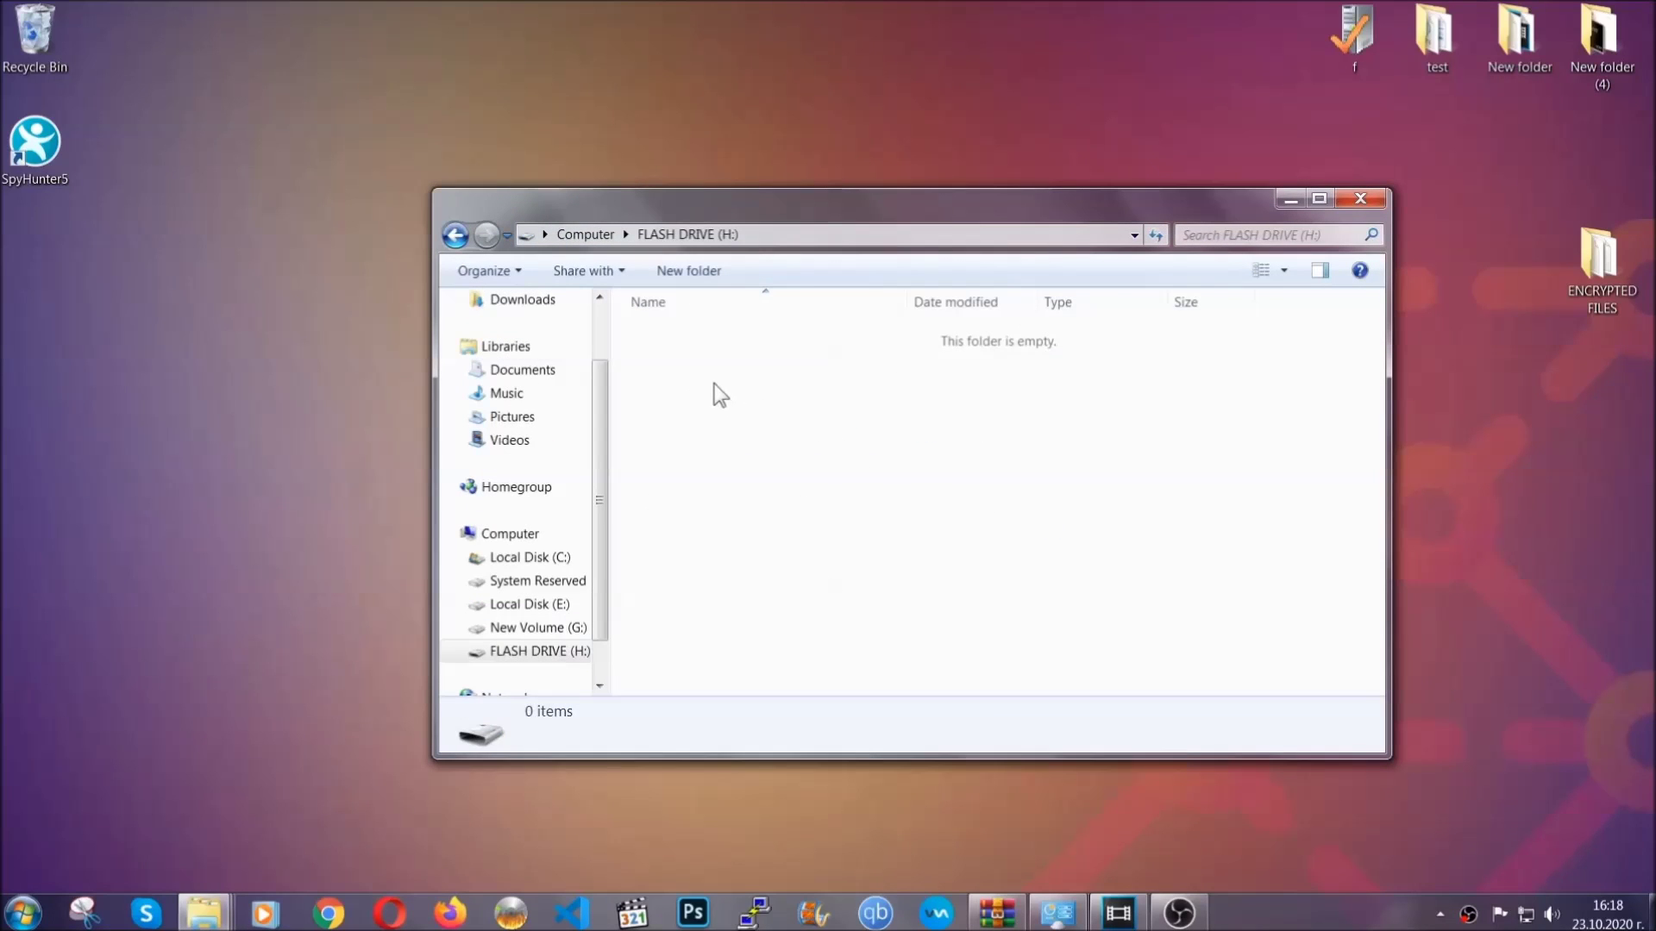
right_click(715, 384)
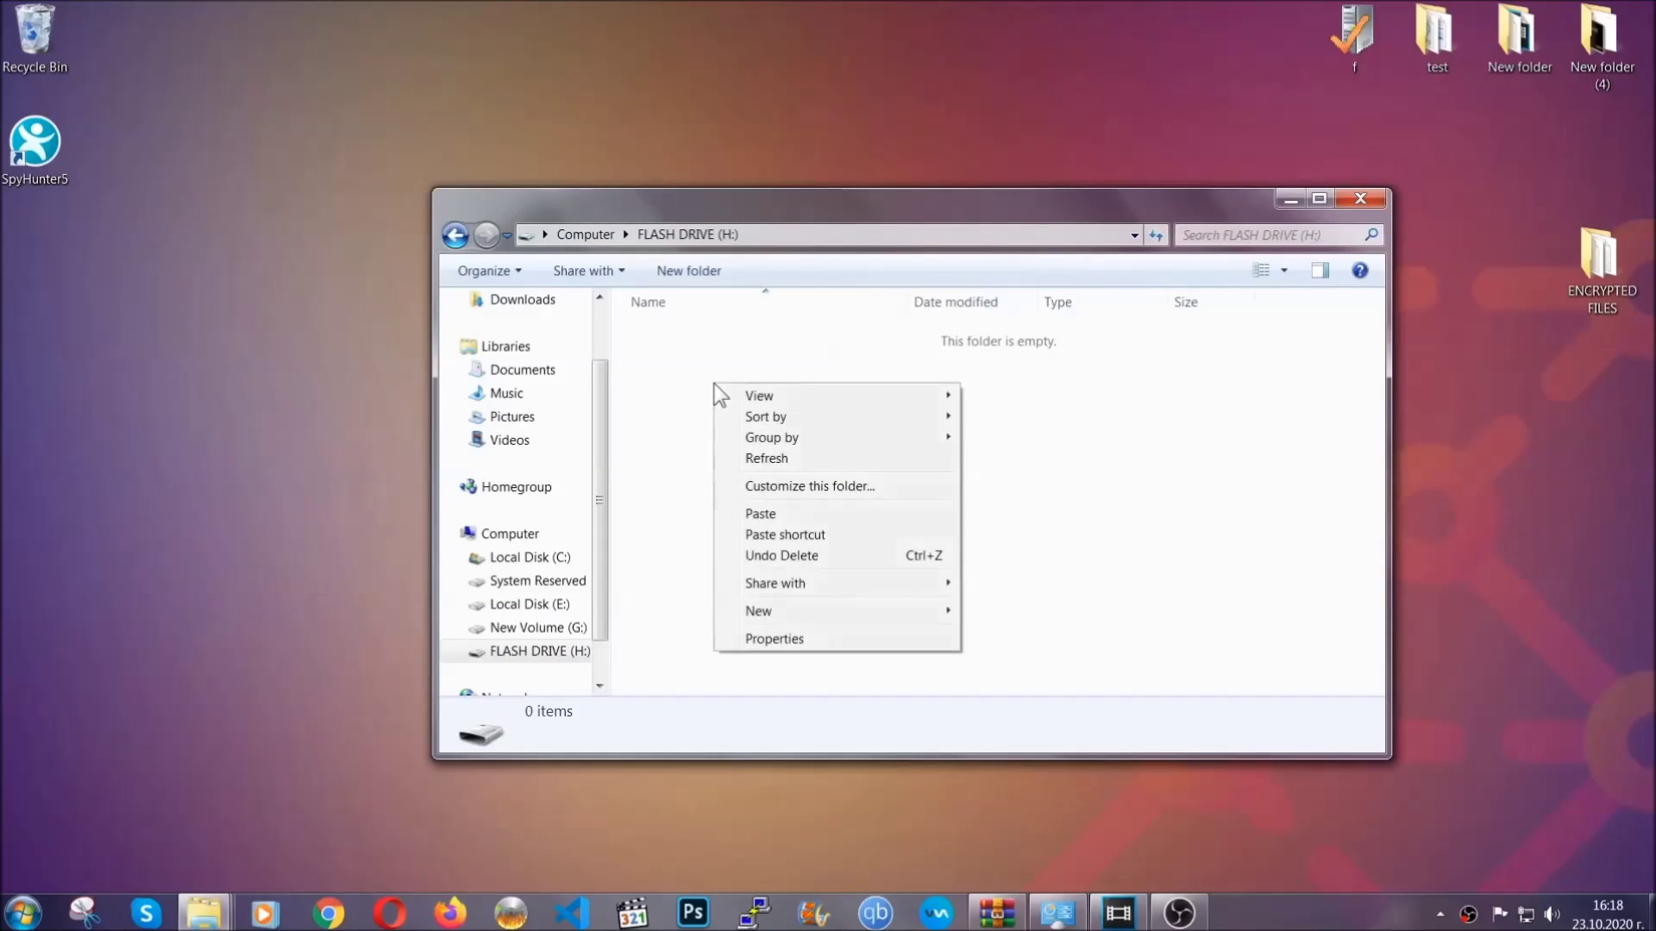
left_click(754, 515)
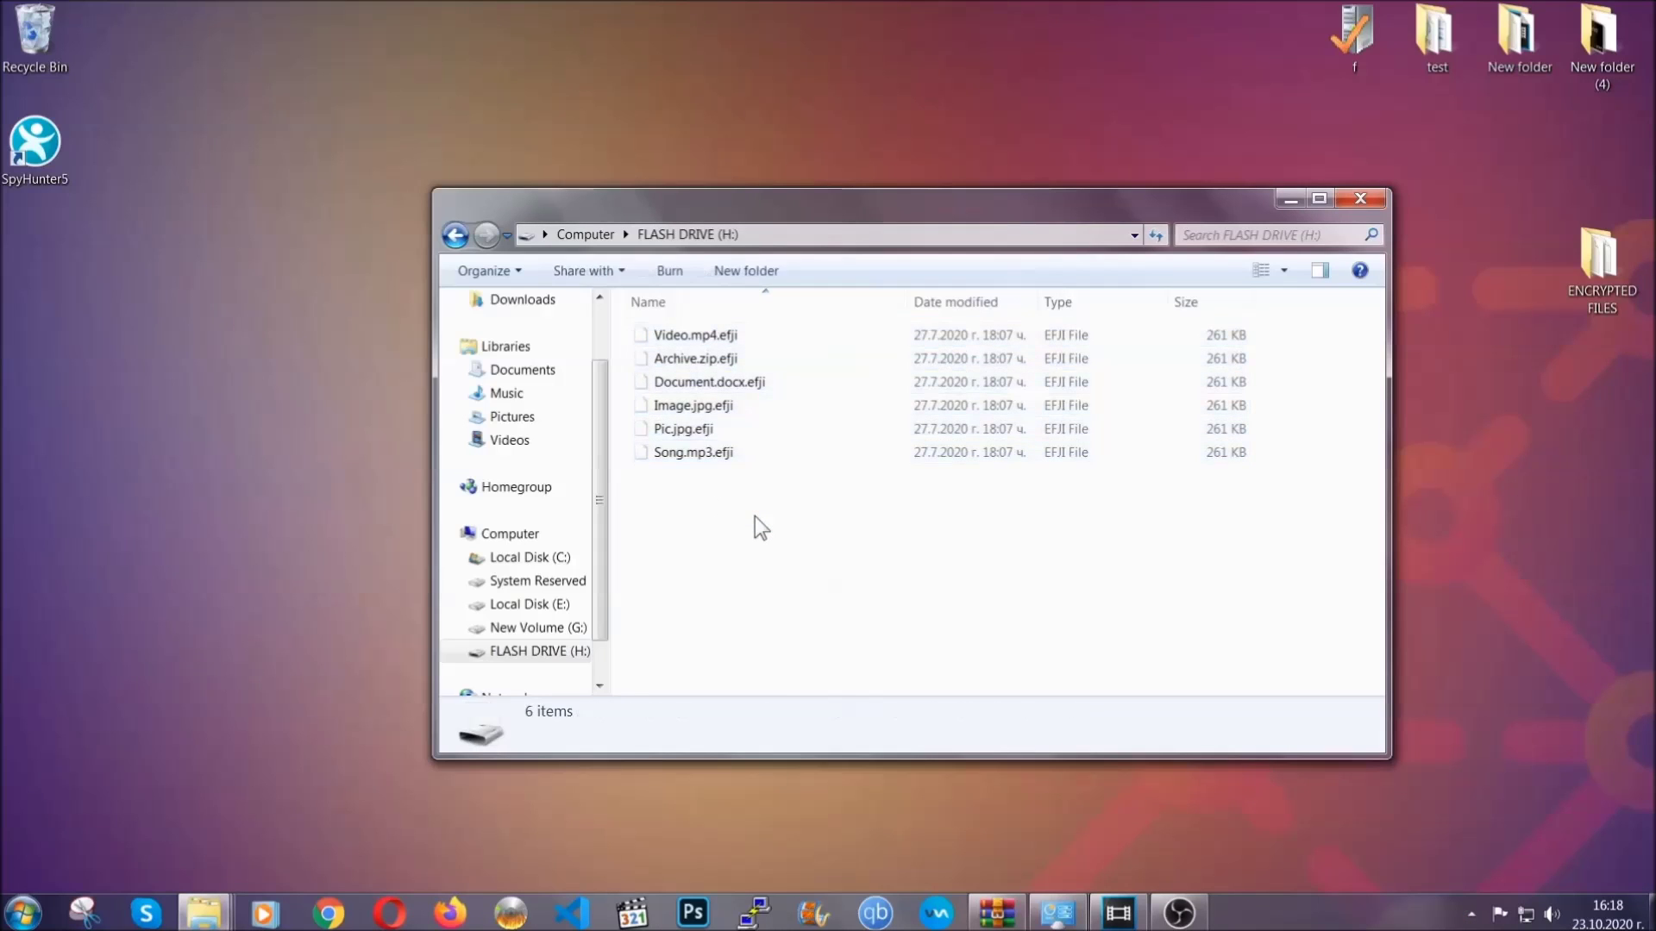
left_click(1362, 200)
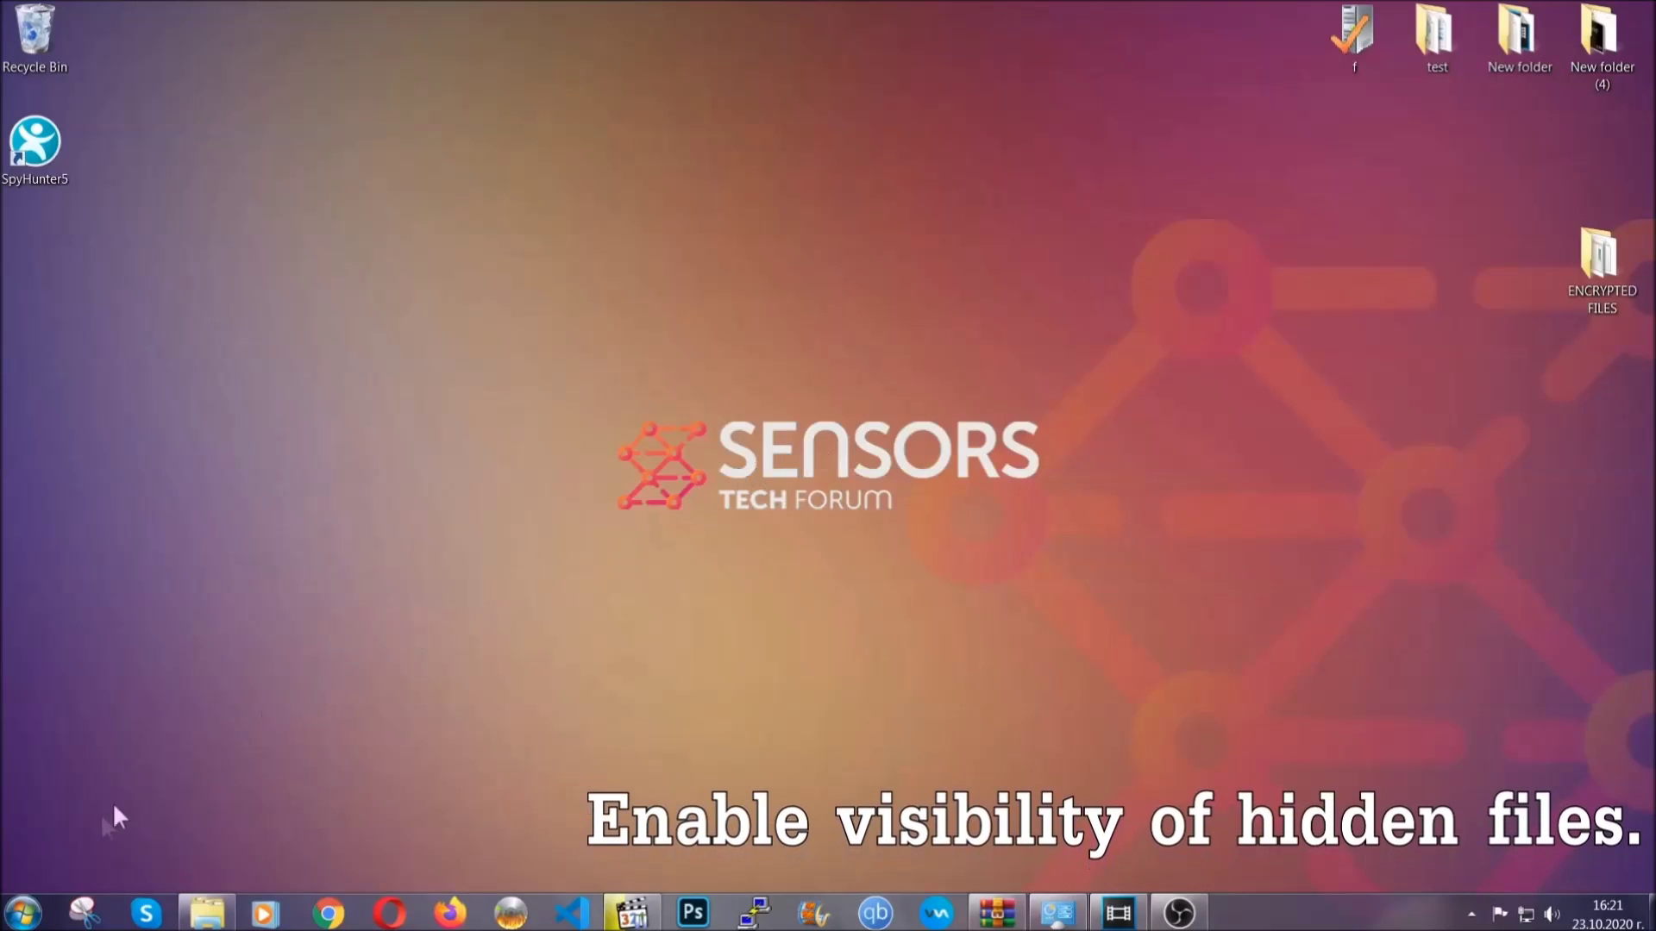
- Turn on 'Show hidden files, folders, and drives' through the Start menu's hidden-files setting
left_click(23, 914)
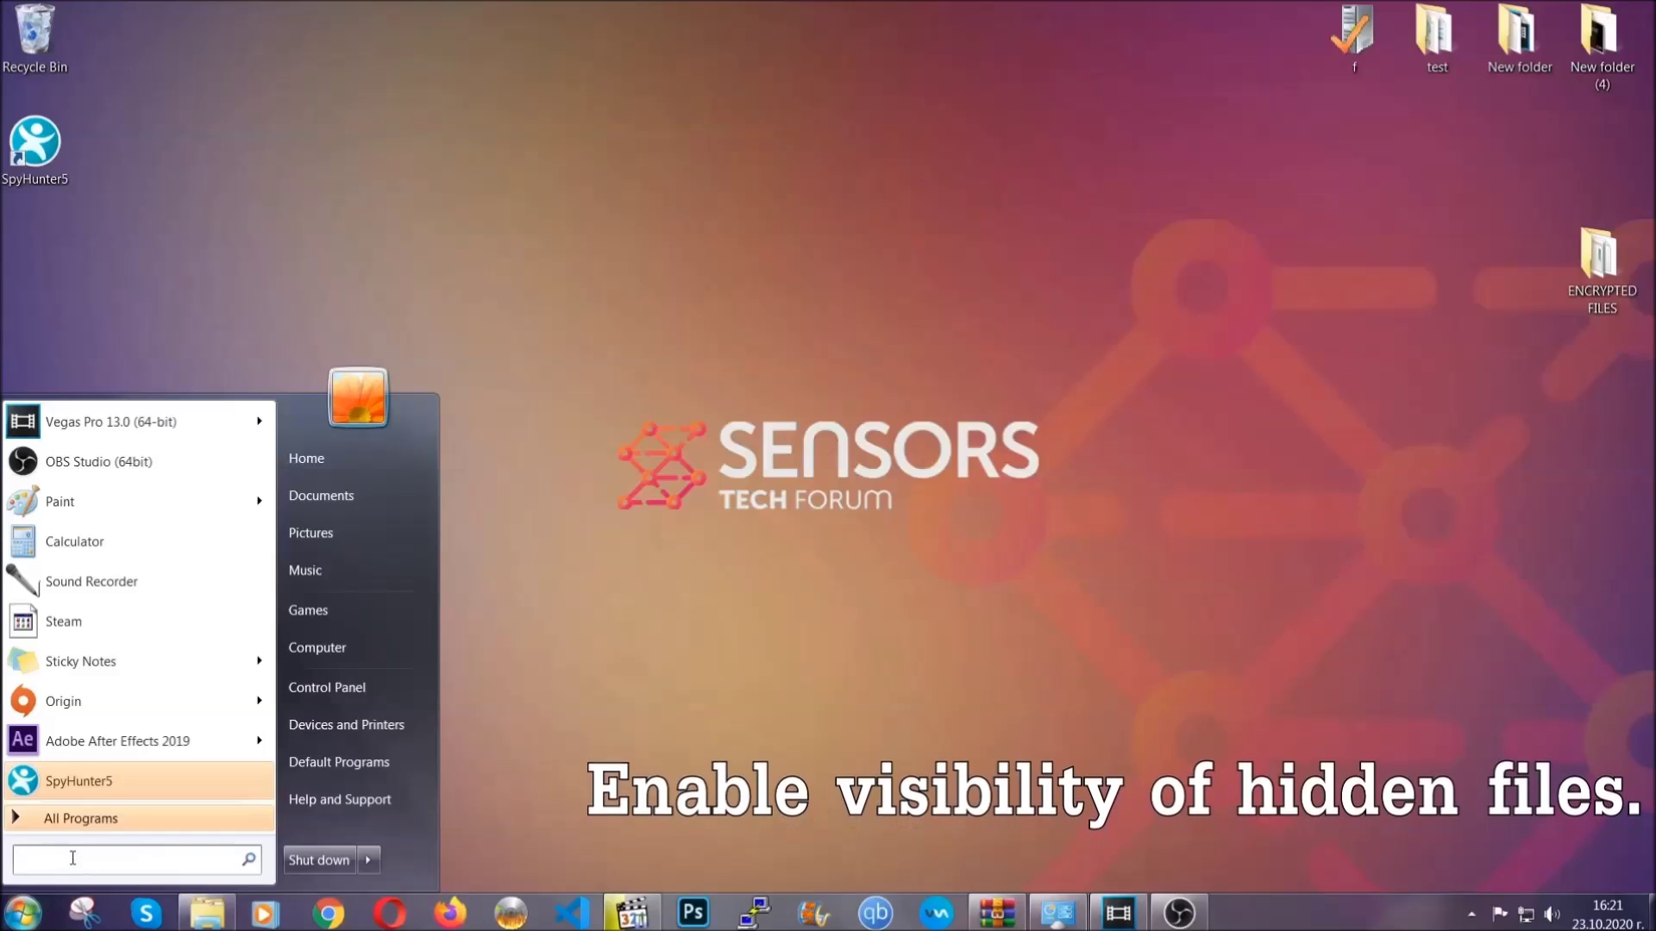
left_click(69, 838)
type("s")
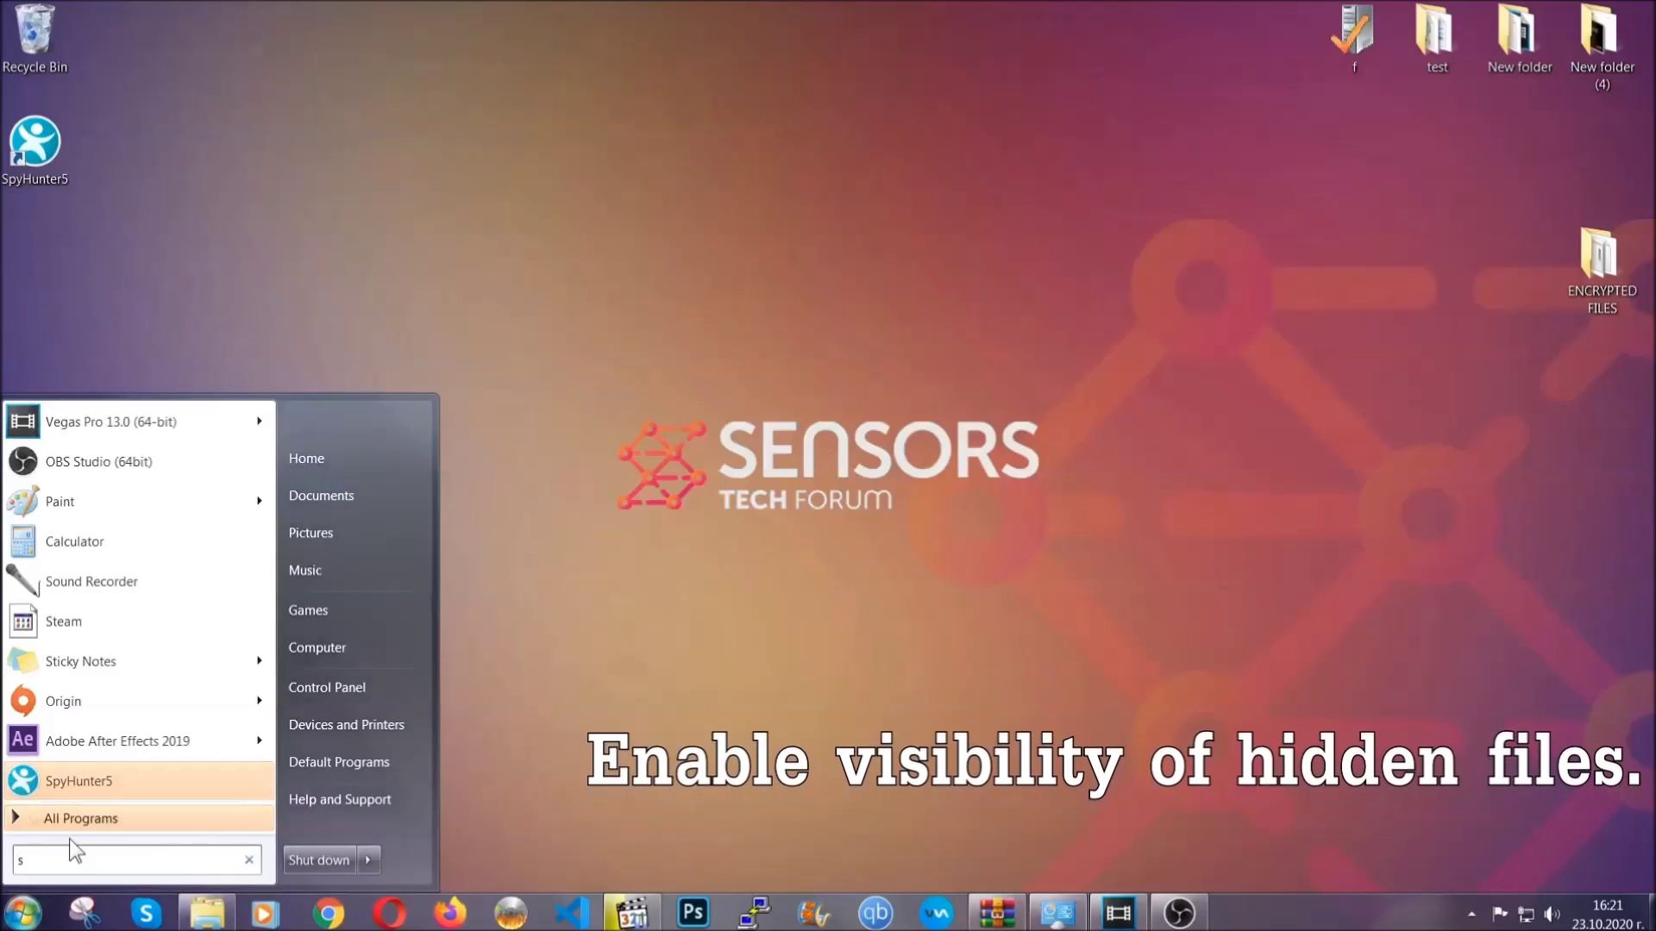
type("howh")
key("BackSpace")
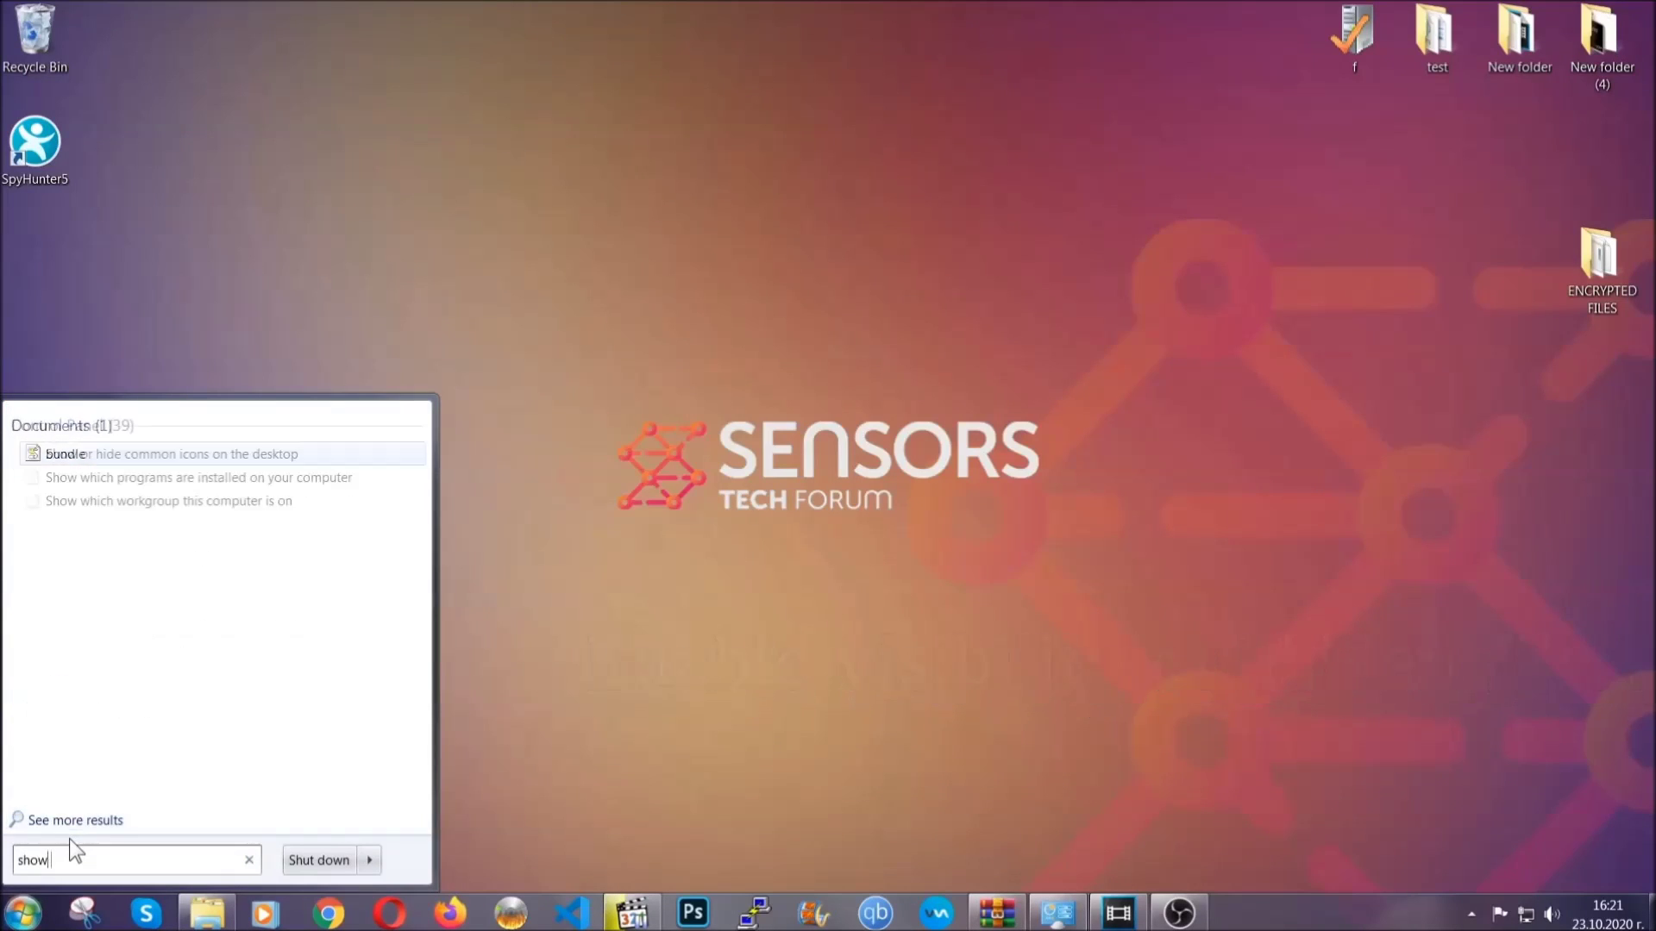
type(" hidden files")
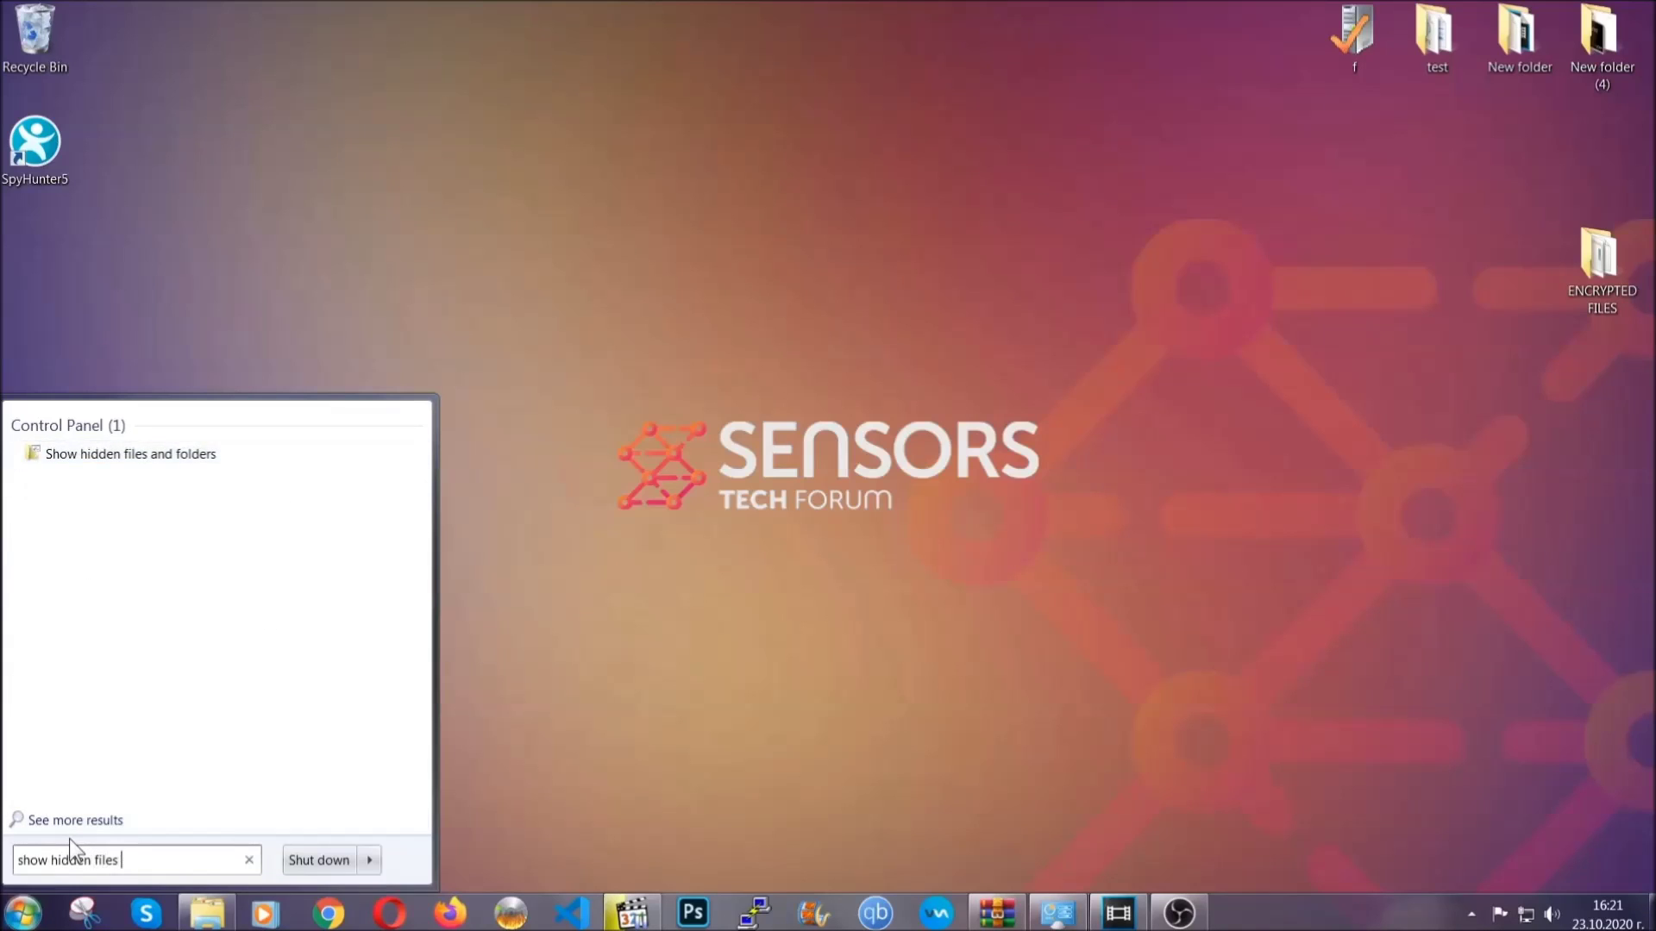
type(" and folders")
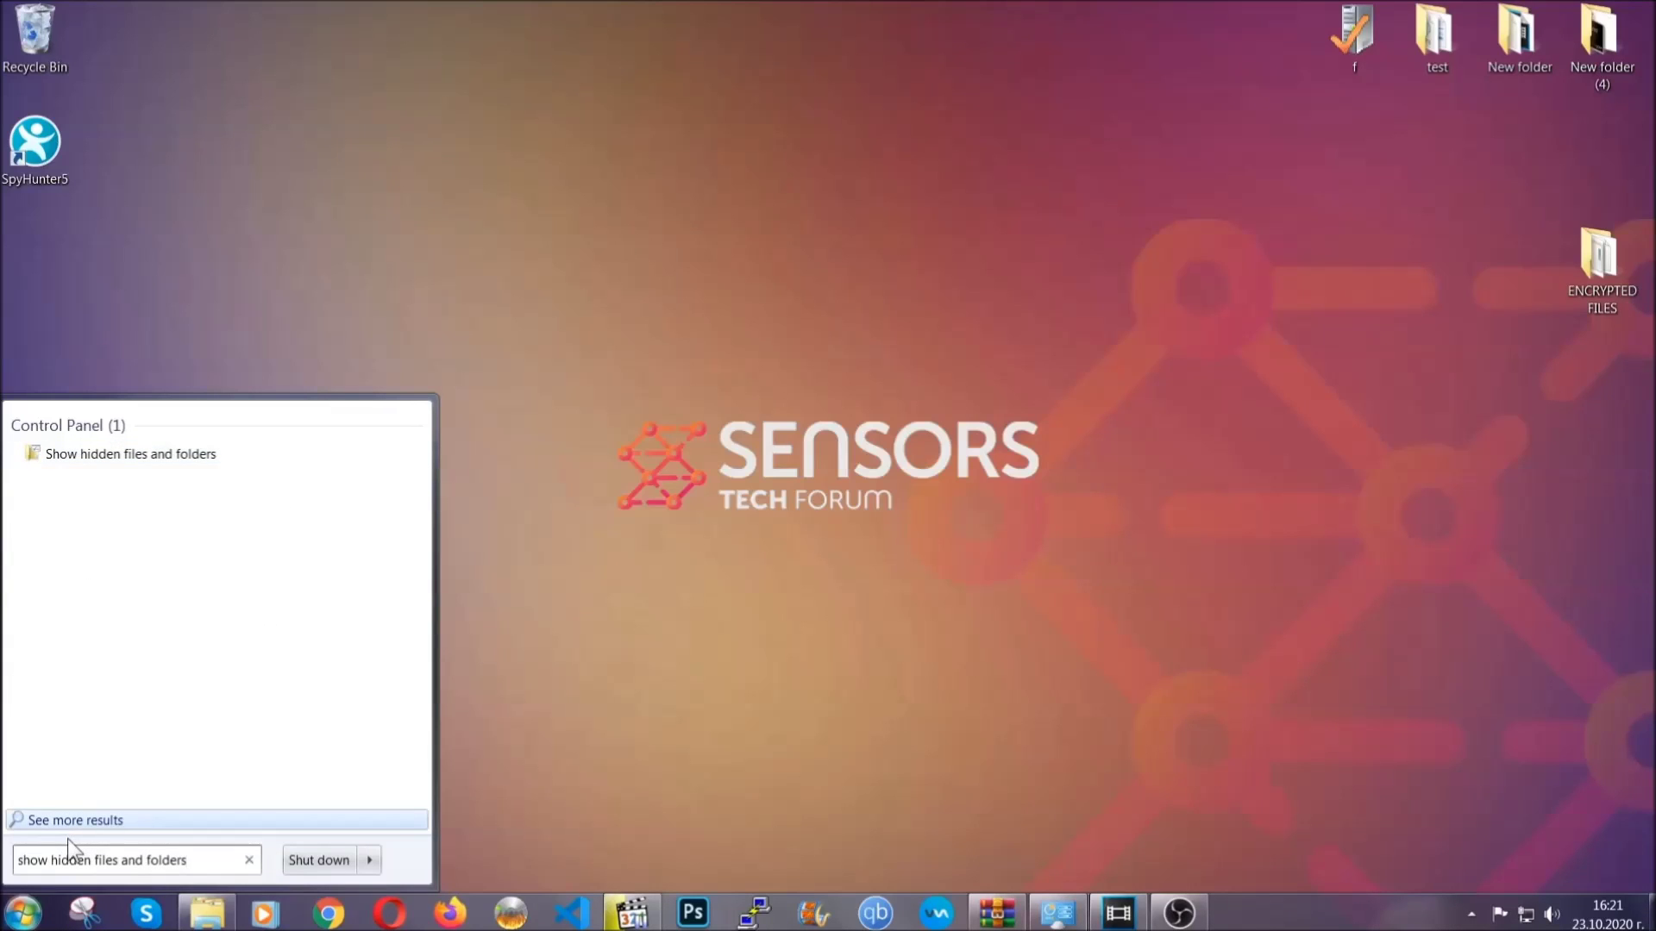
left_click(194, 461)
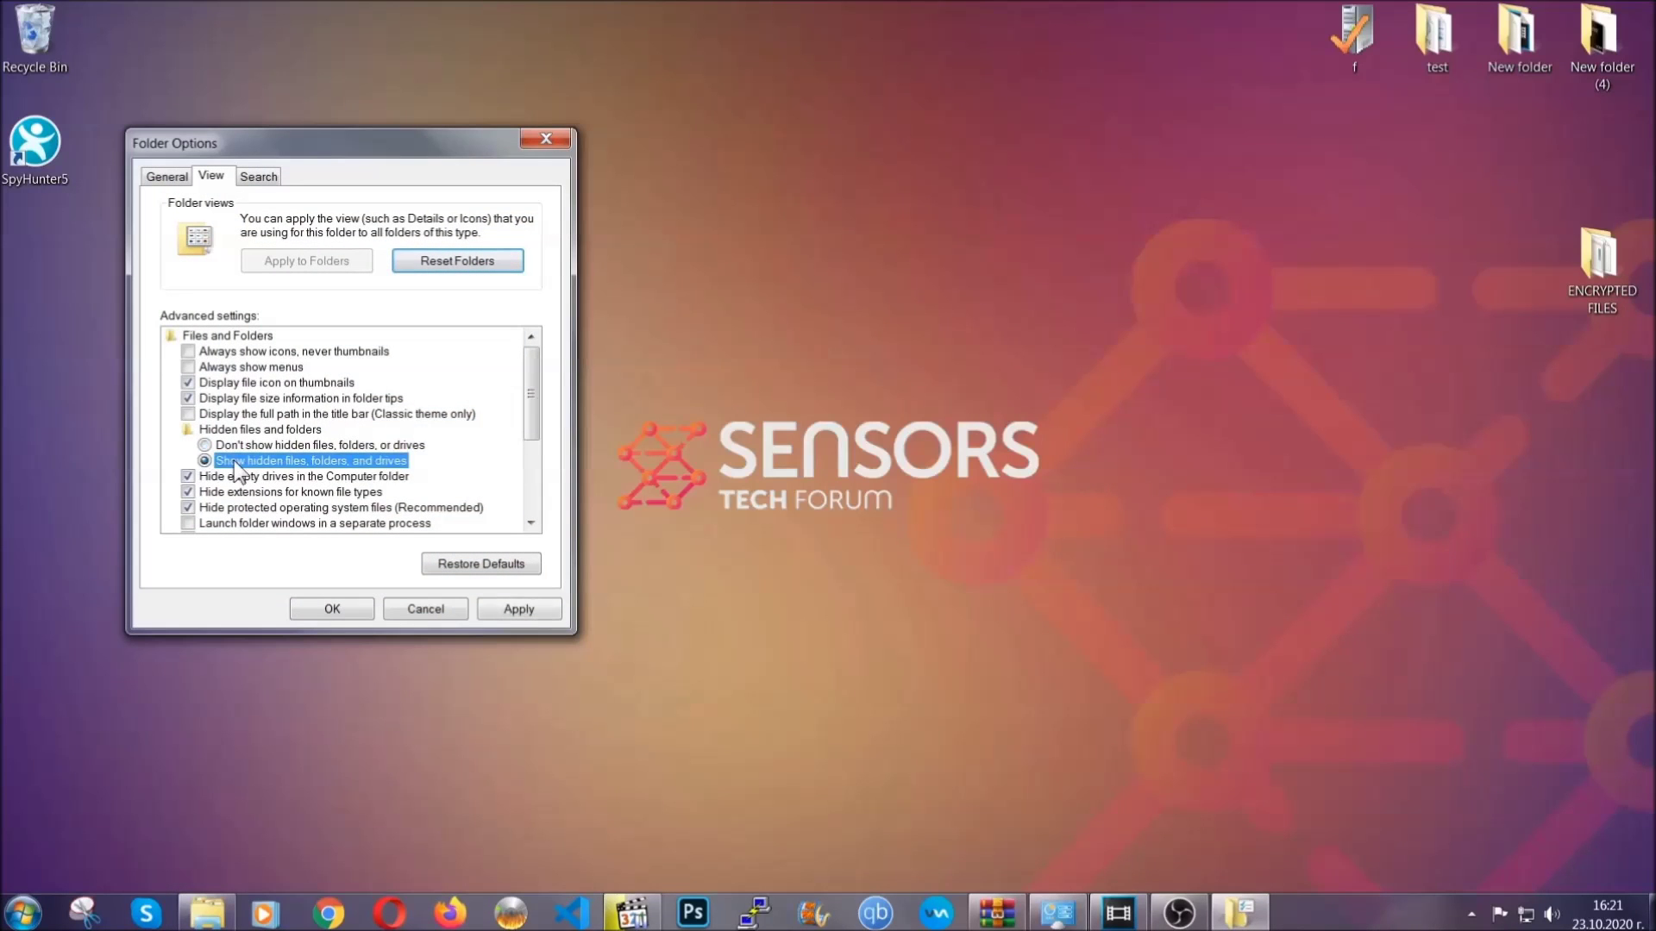
left_click(513, 615)
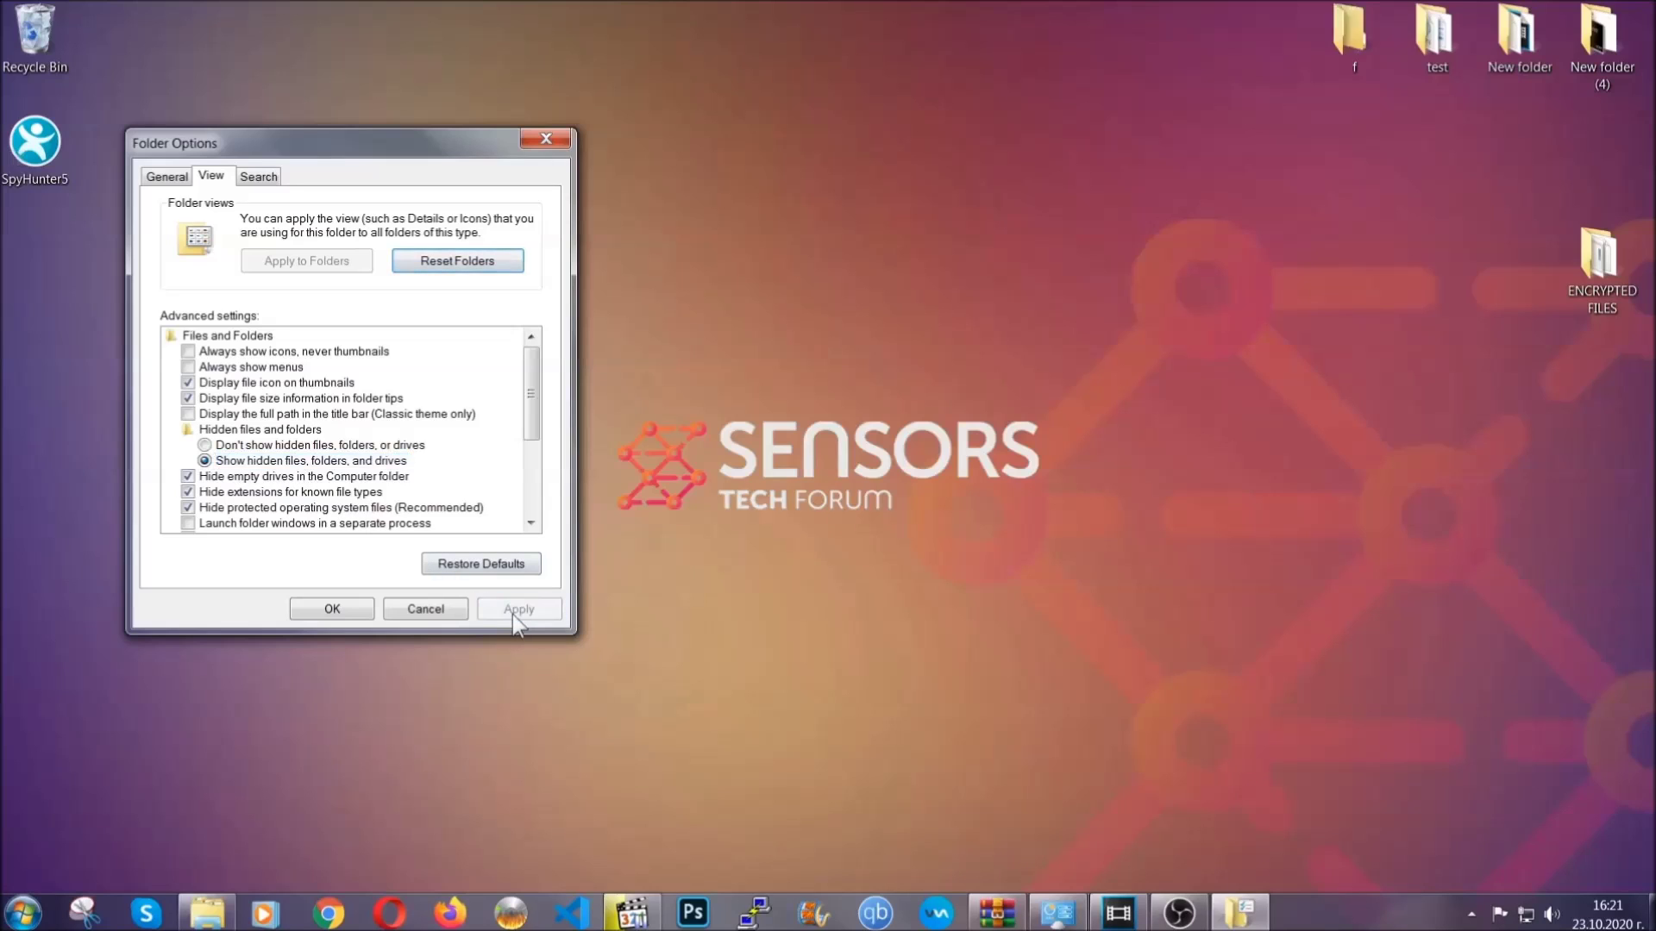
left_click(324, 610)
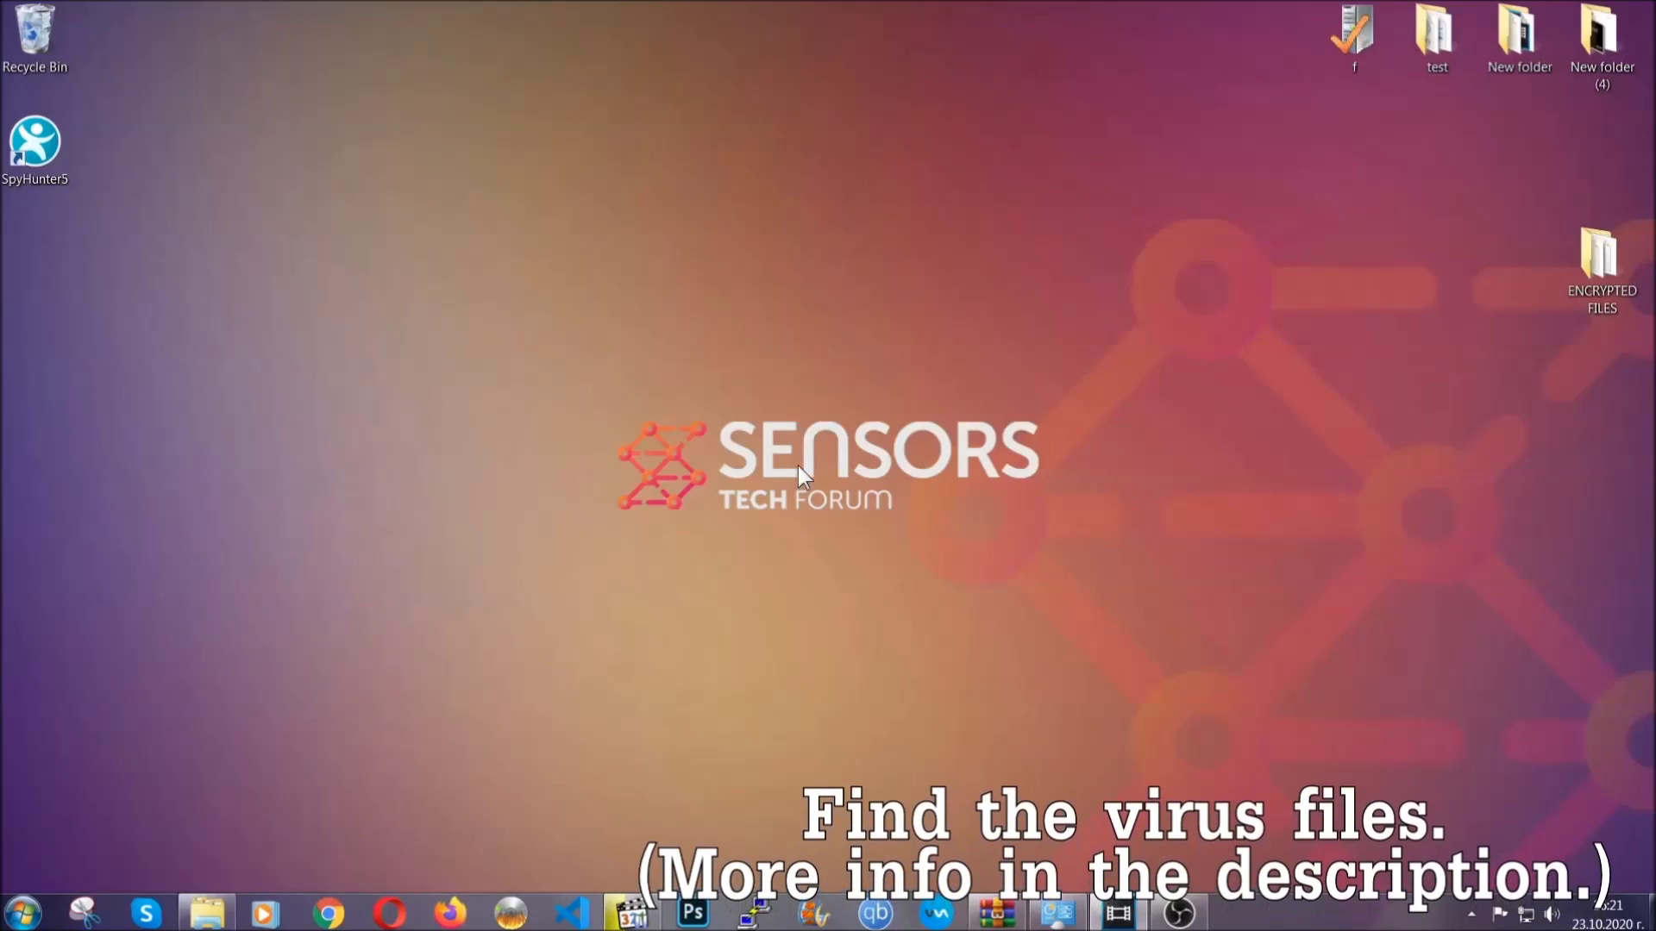
- Search the Computer view for 'fileextension:exe Example Virus Name'
left_click(24, 911)
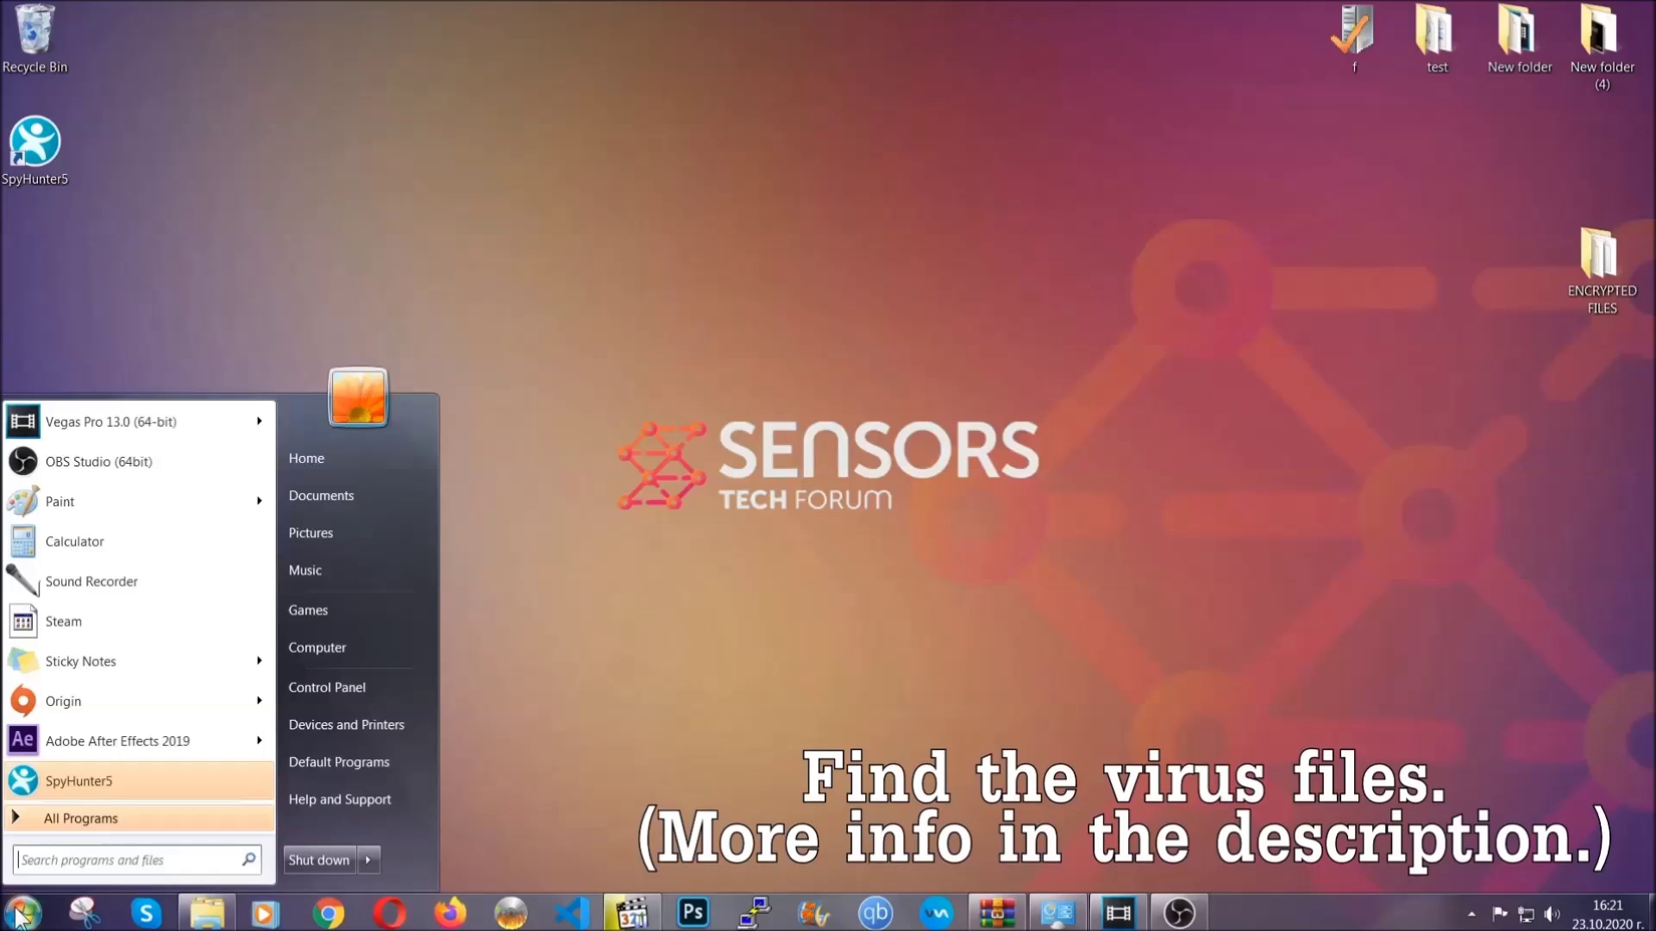
left_click(341, 647)
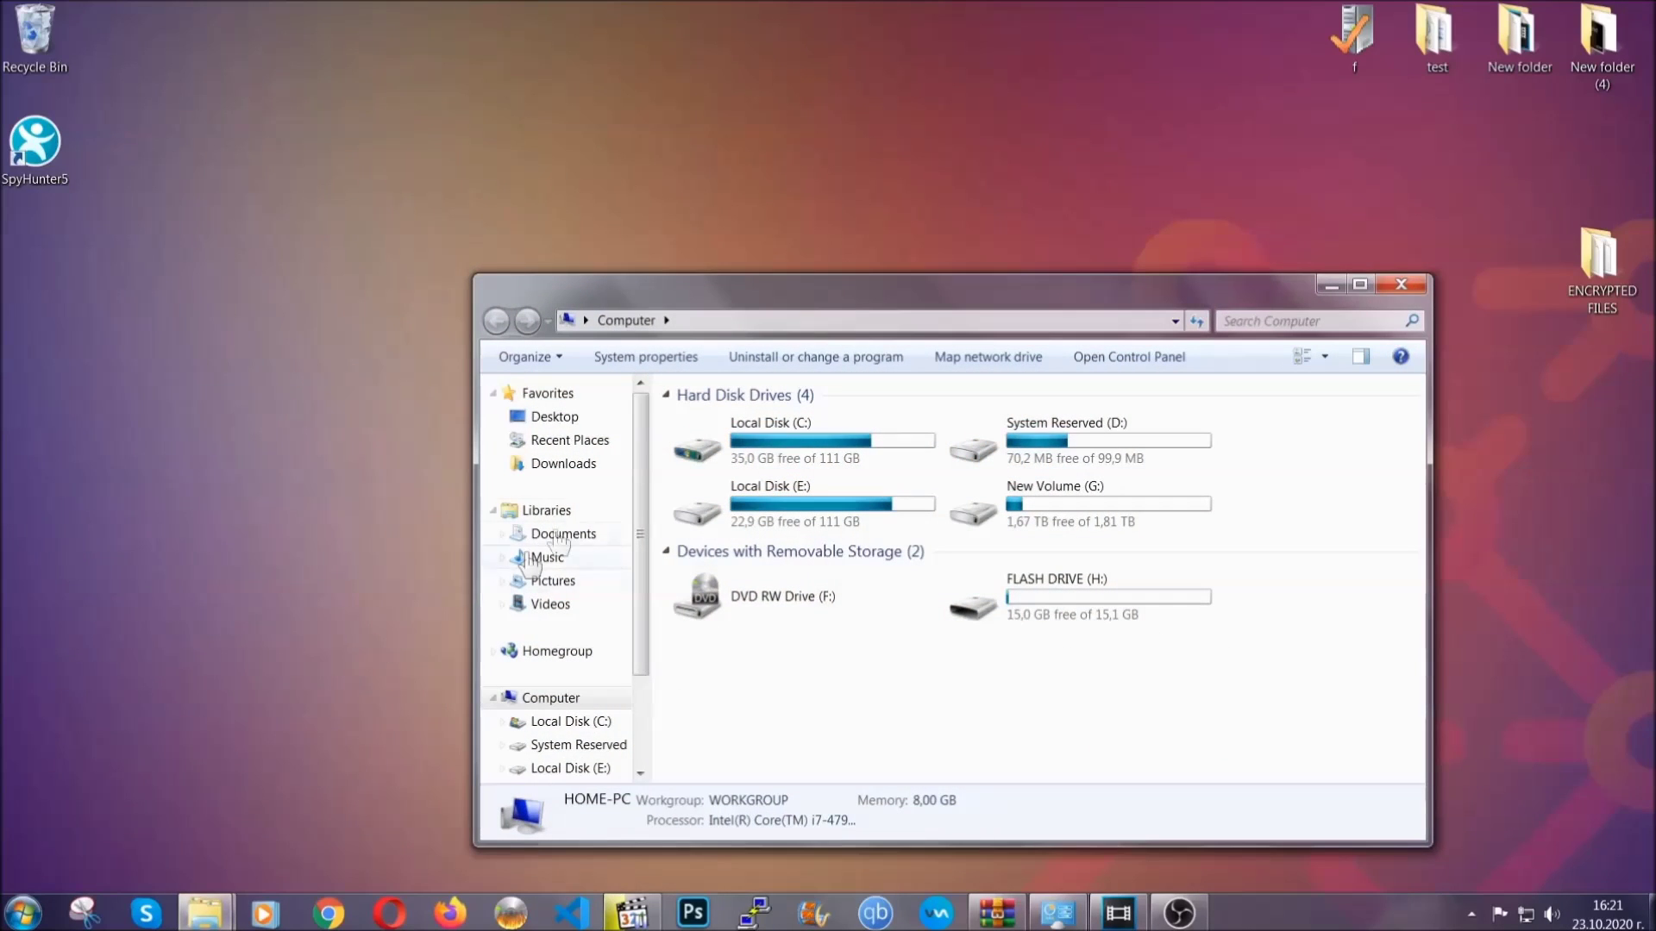
left_click_drag(901, 302, 792, 229)
type("files")
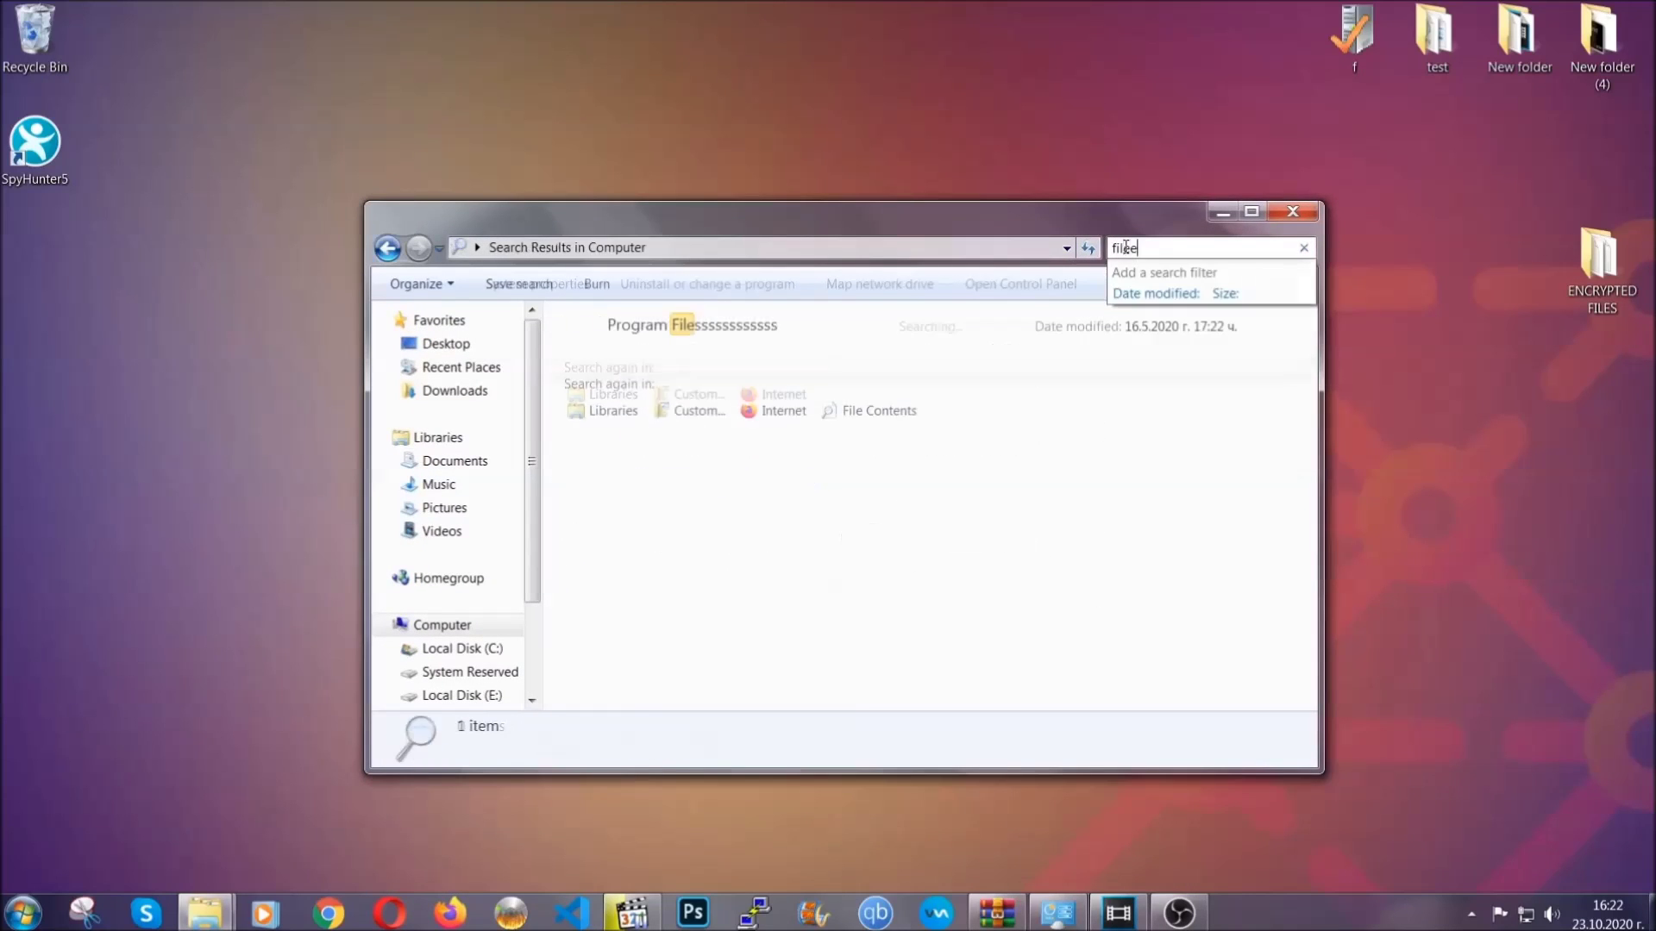
type("extension:")
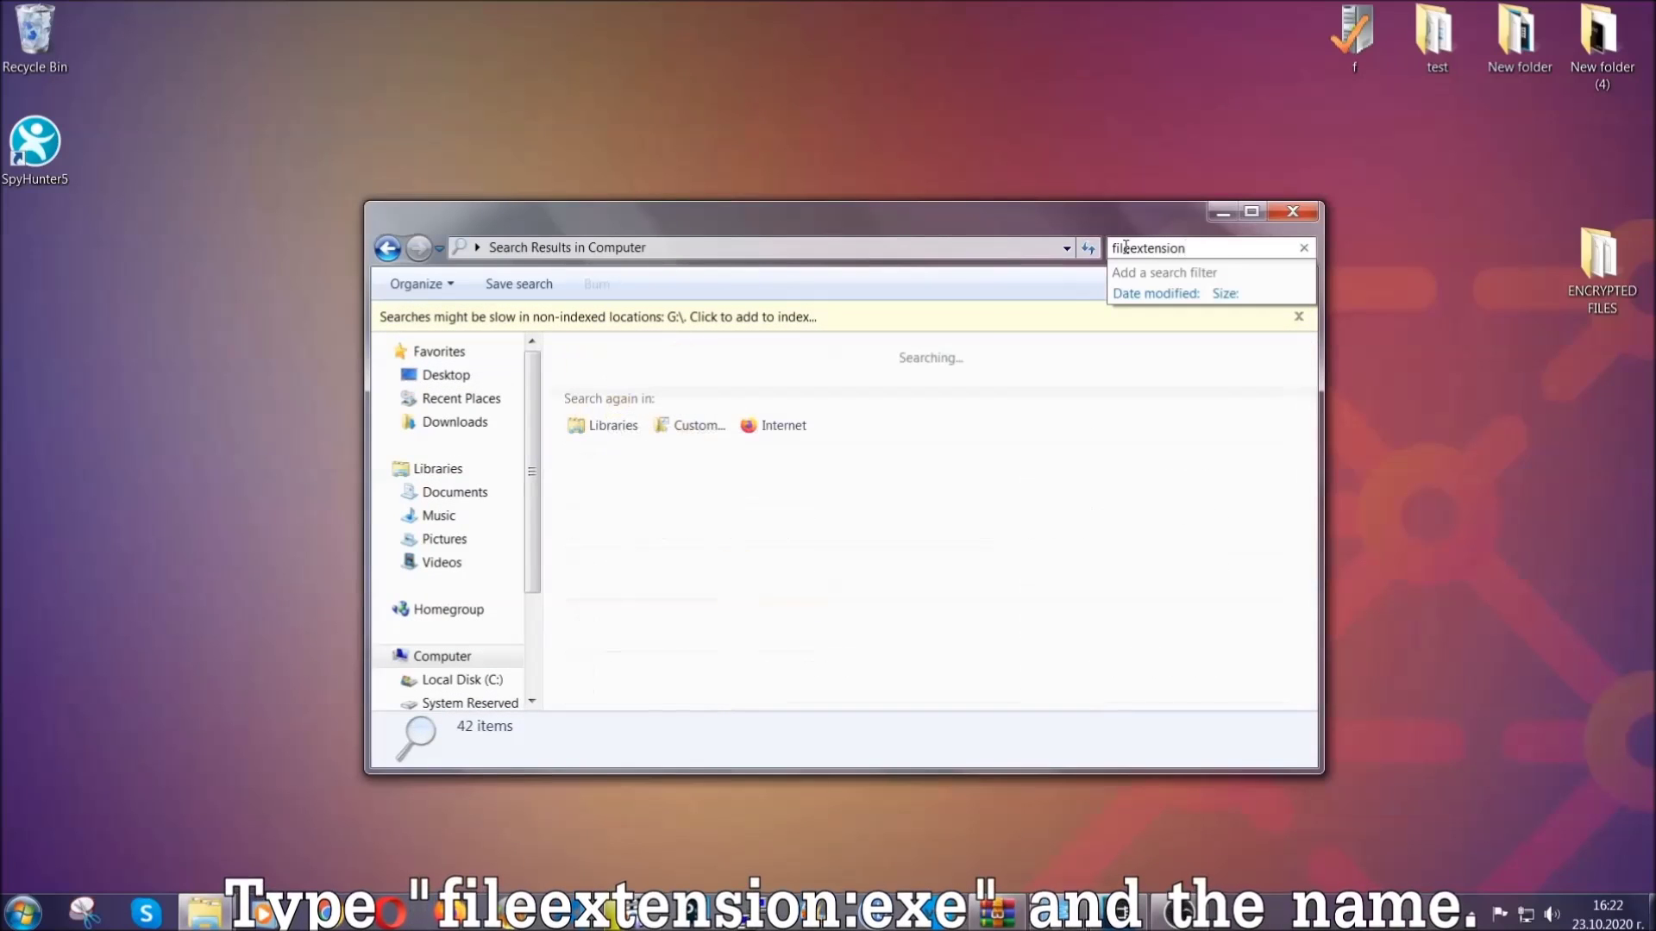
type("exe ")
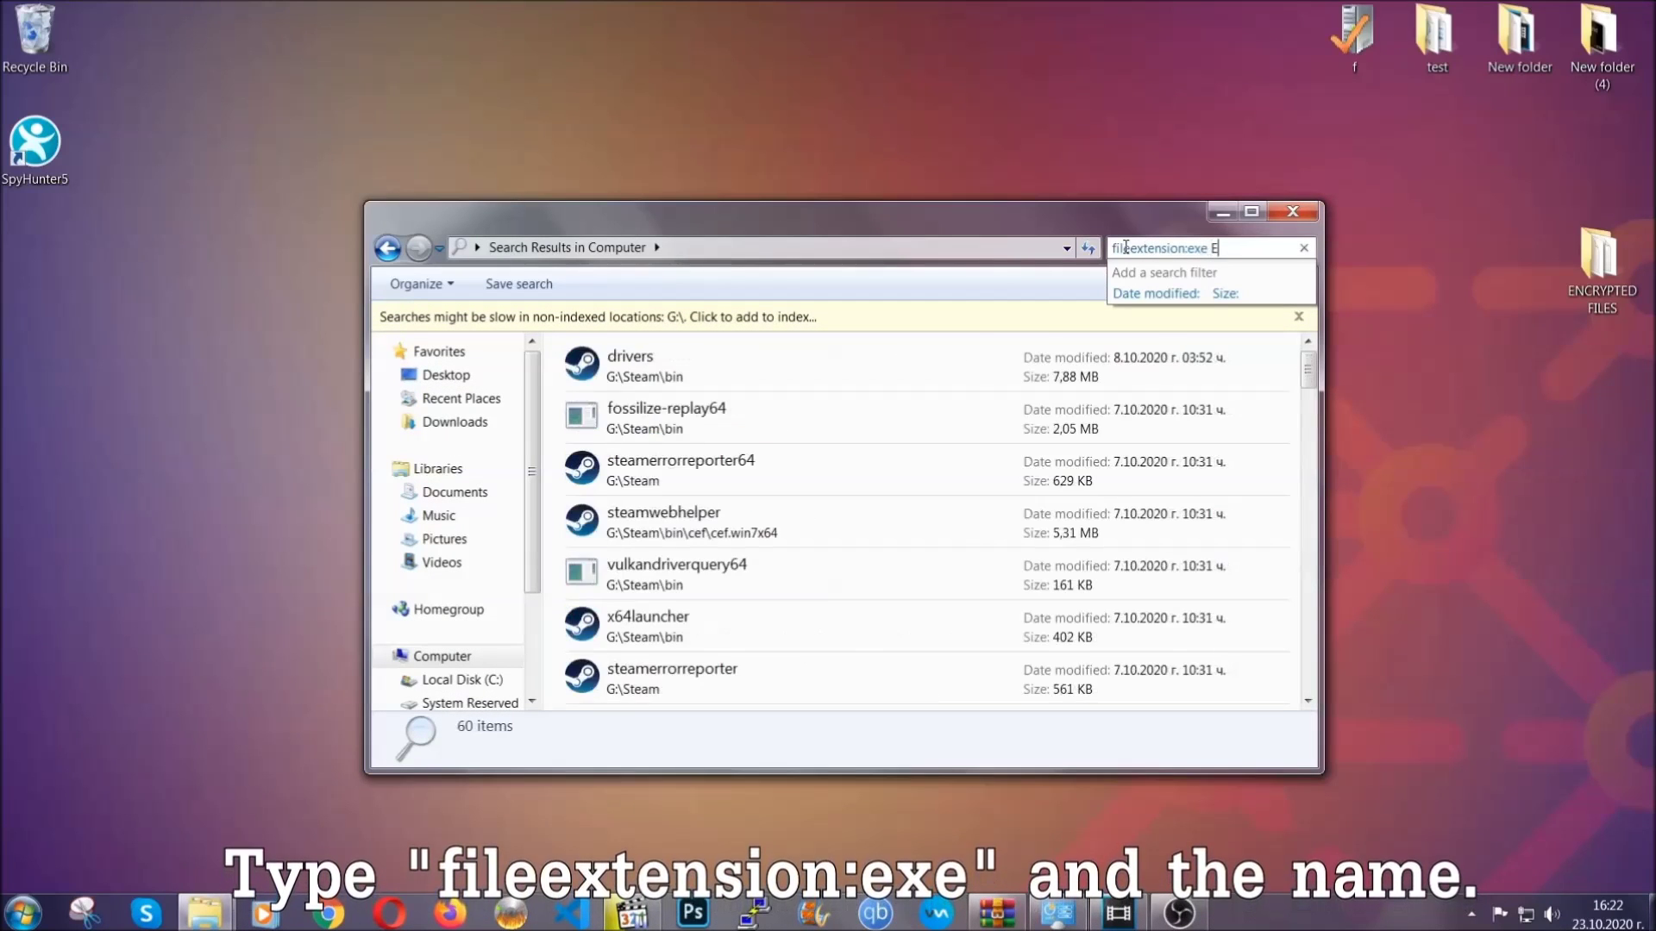
type("Exampl")
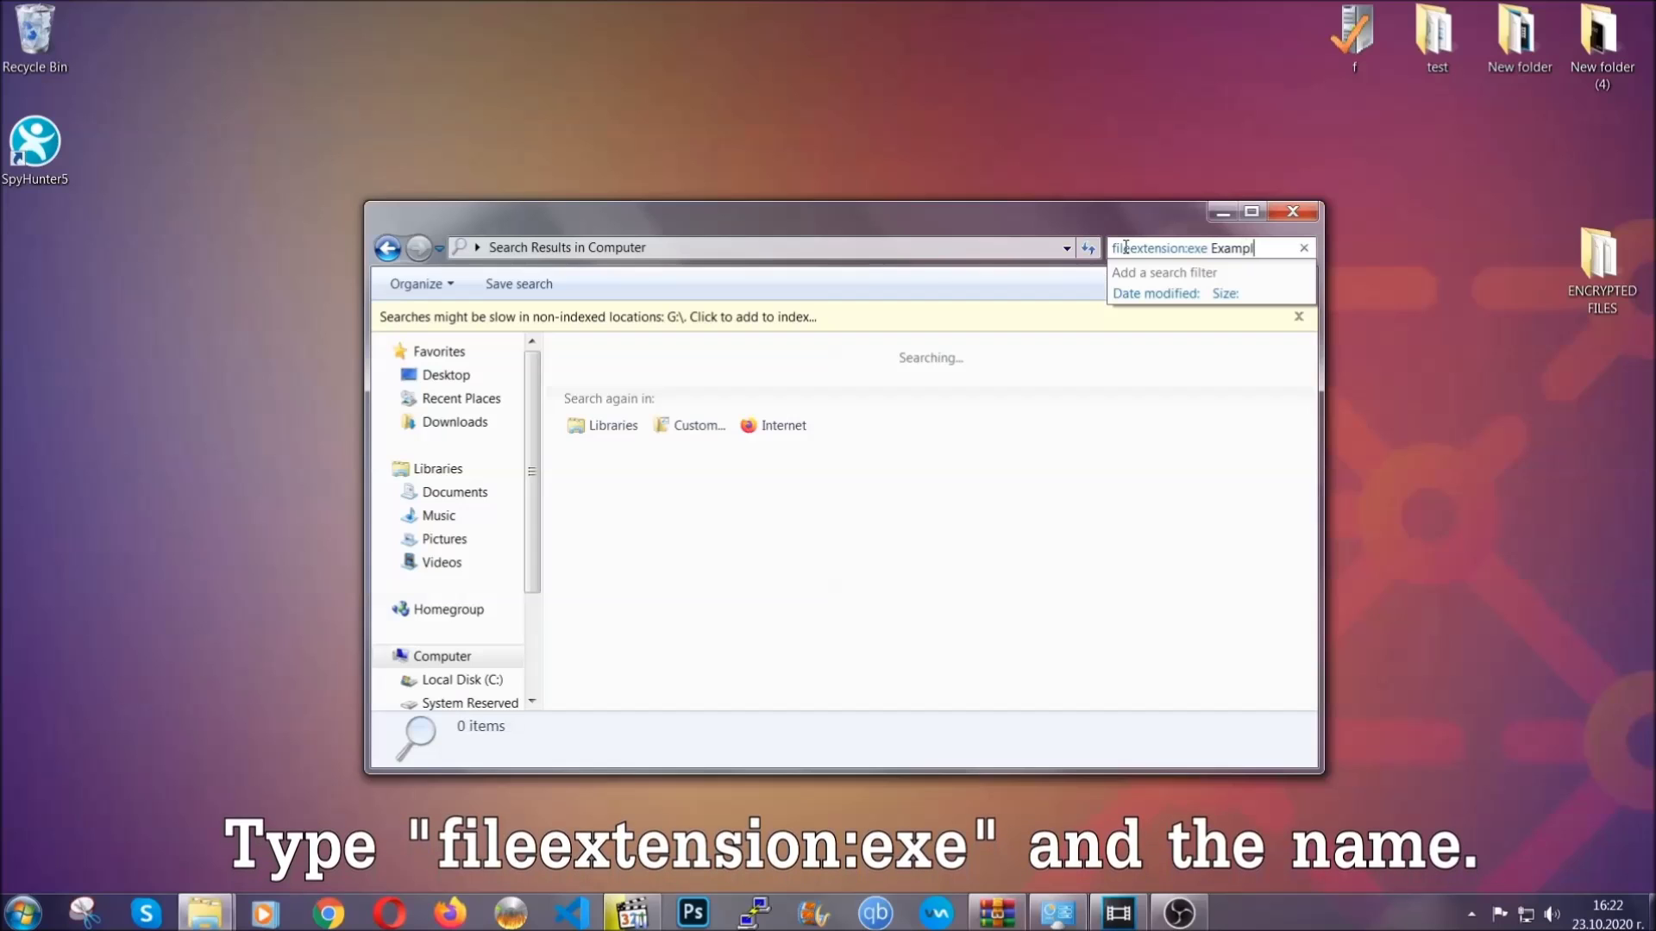
type("e Virus Name")
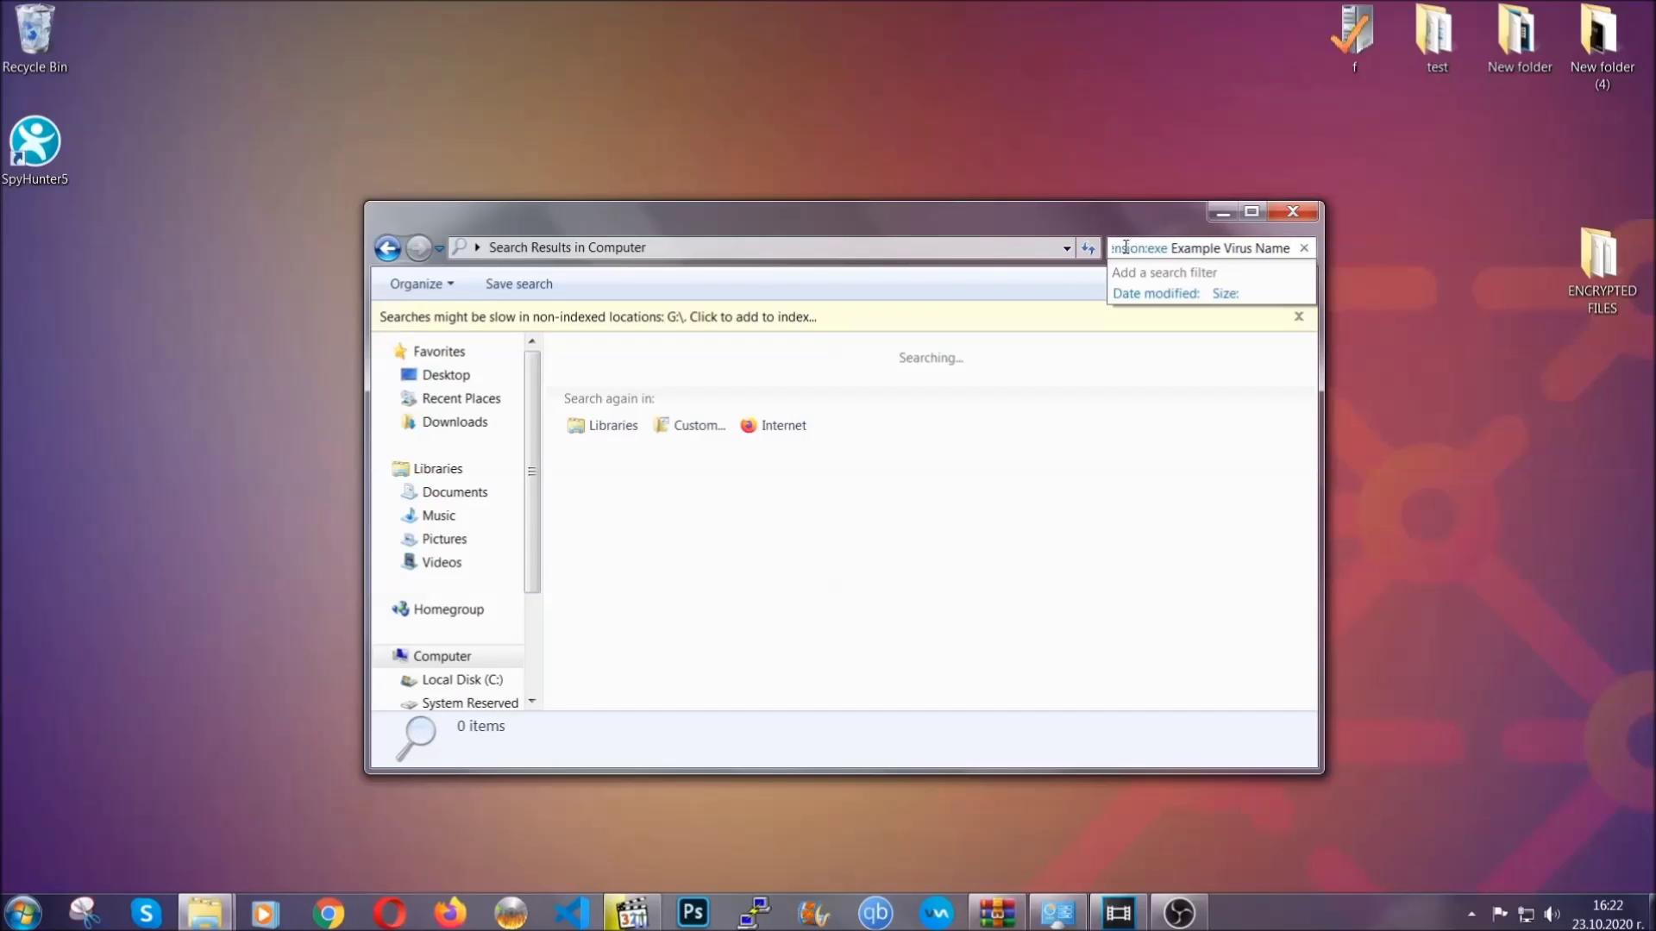
key("Return")
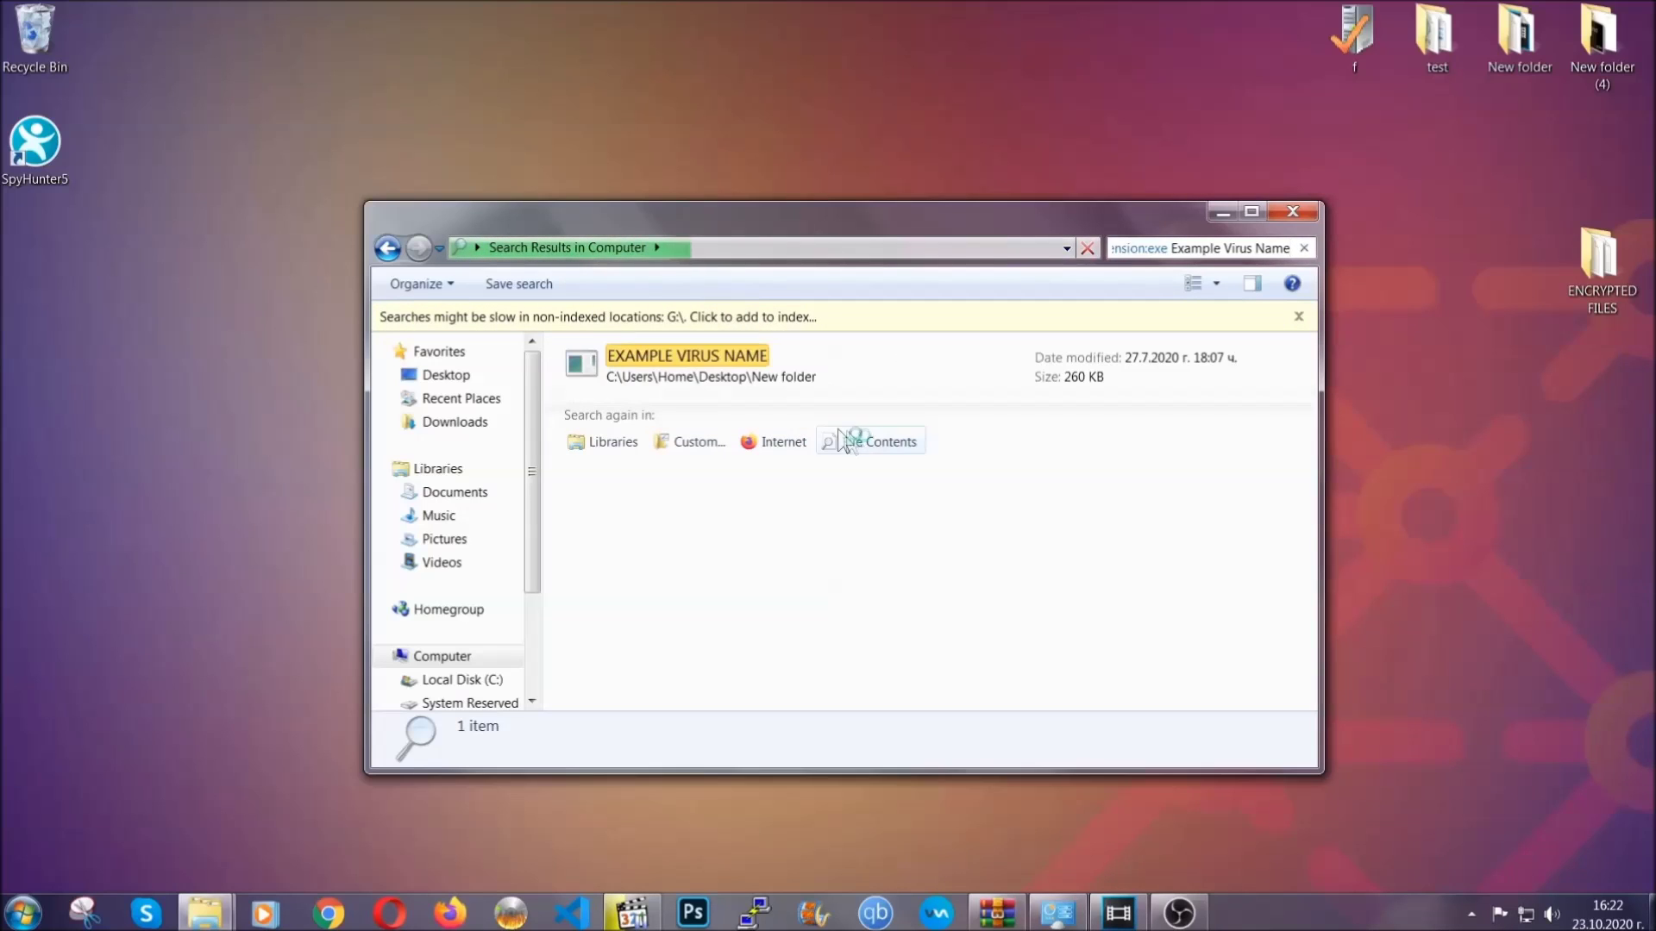
- Move the found EXAMPLE VIRUS NAME executable to the Recycle Bin and close the results
left_click(723, 350)
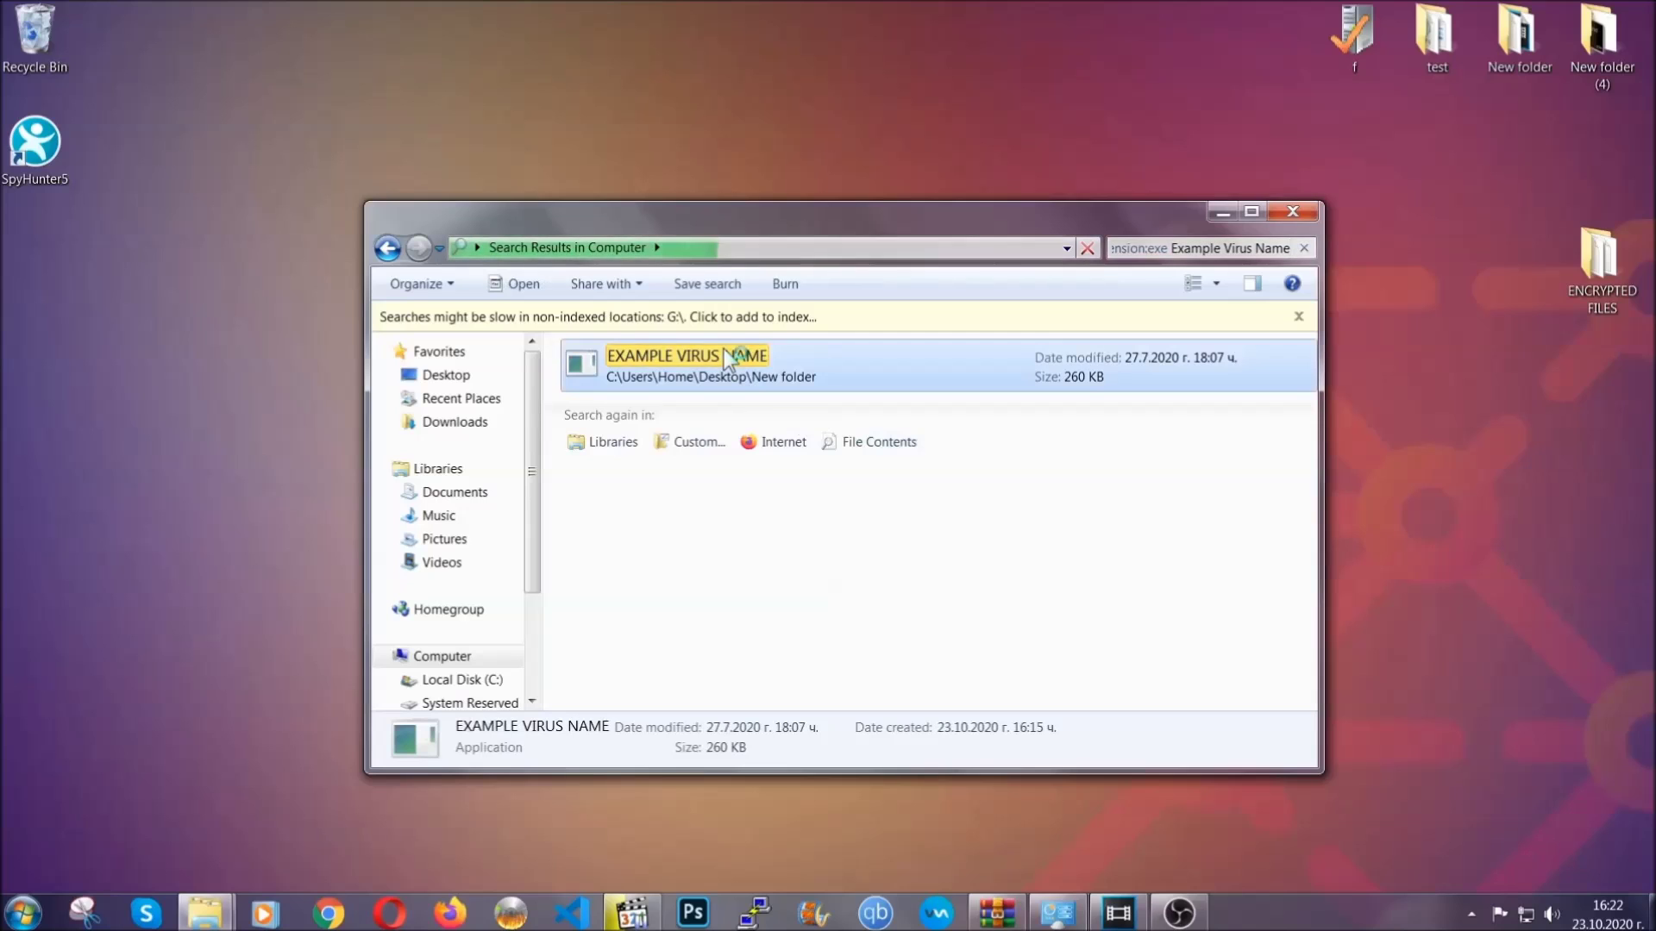
right_click(724, 353)
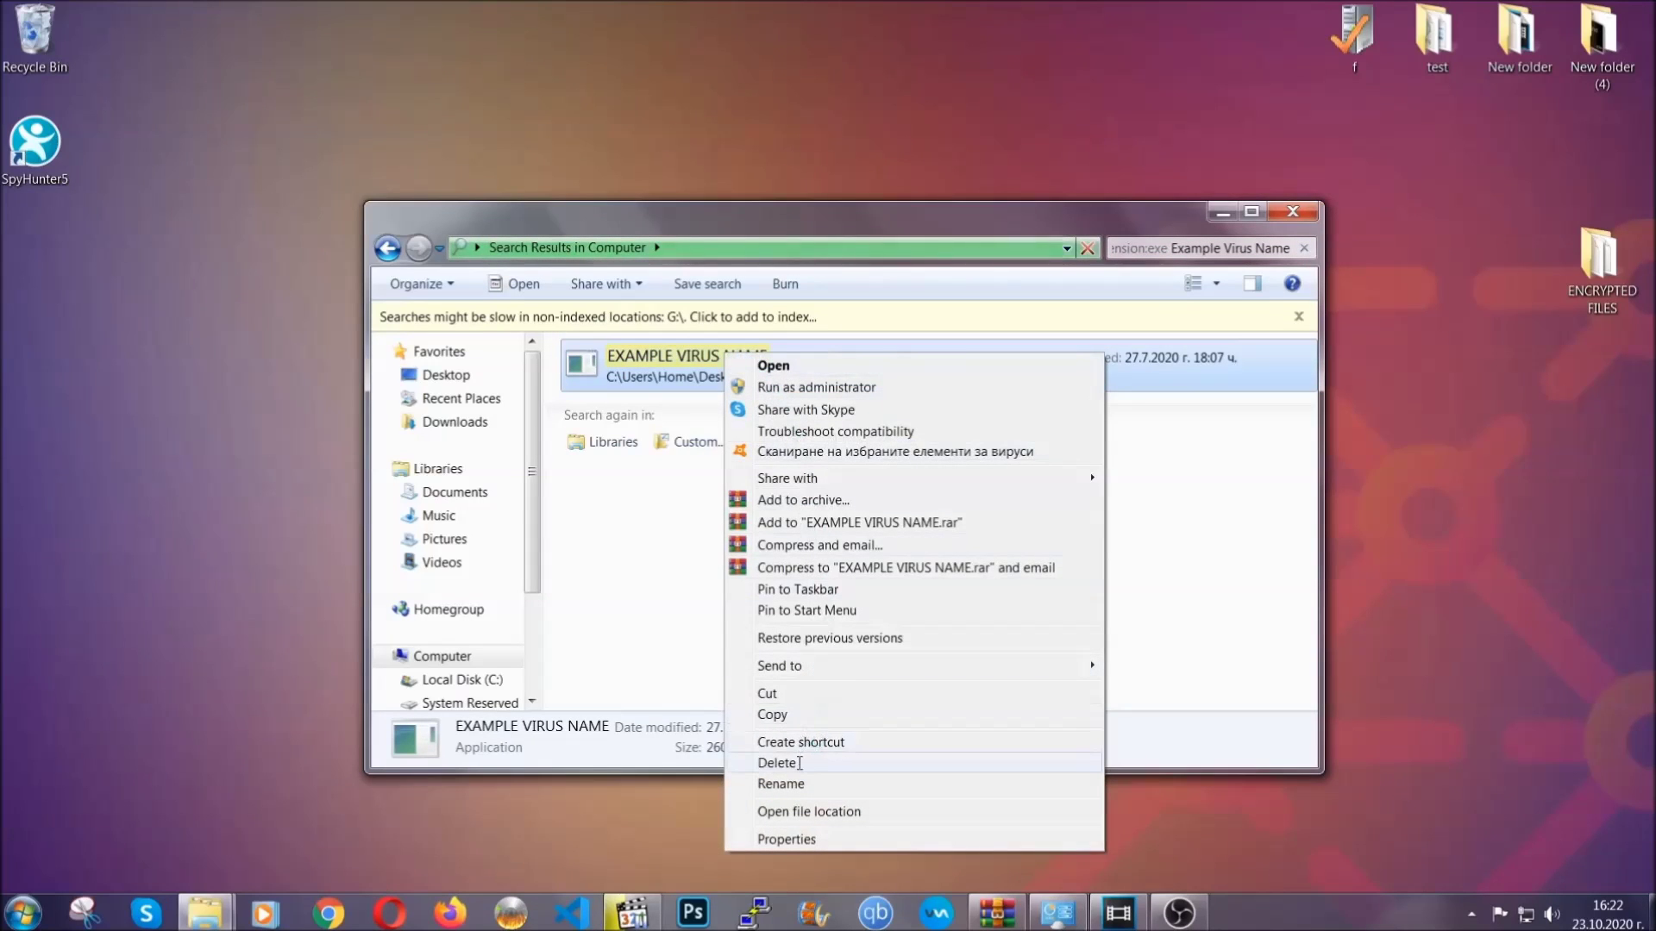
left_click(798, 764)
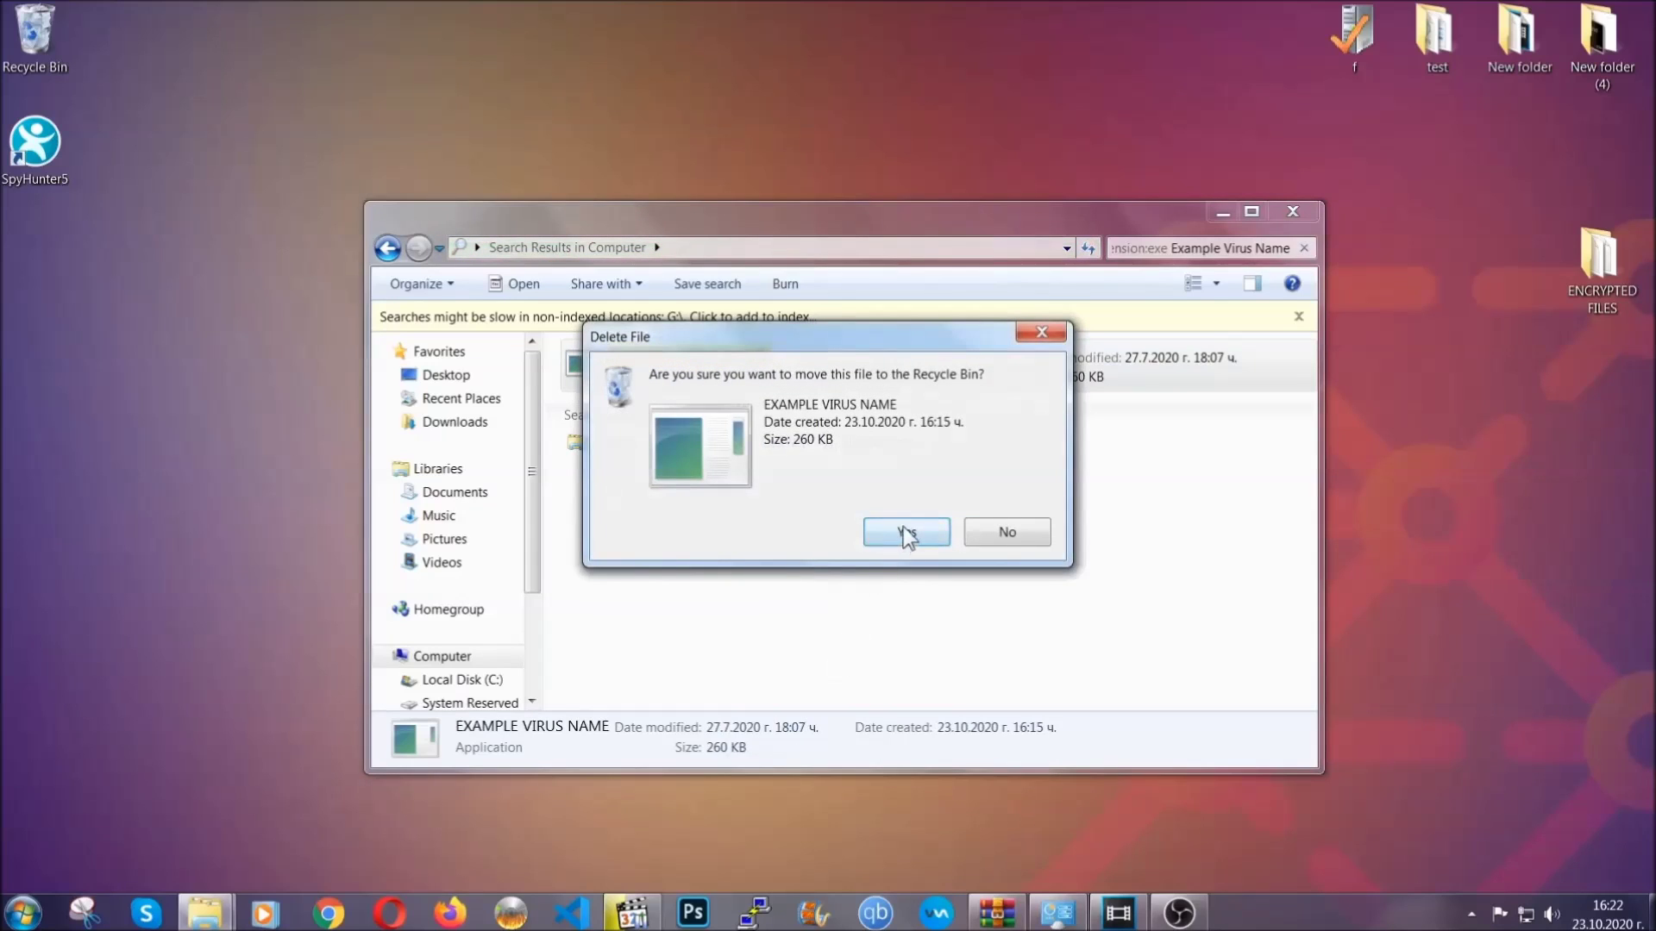
left_click(907, 533)
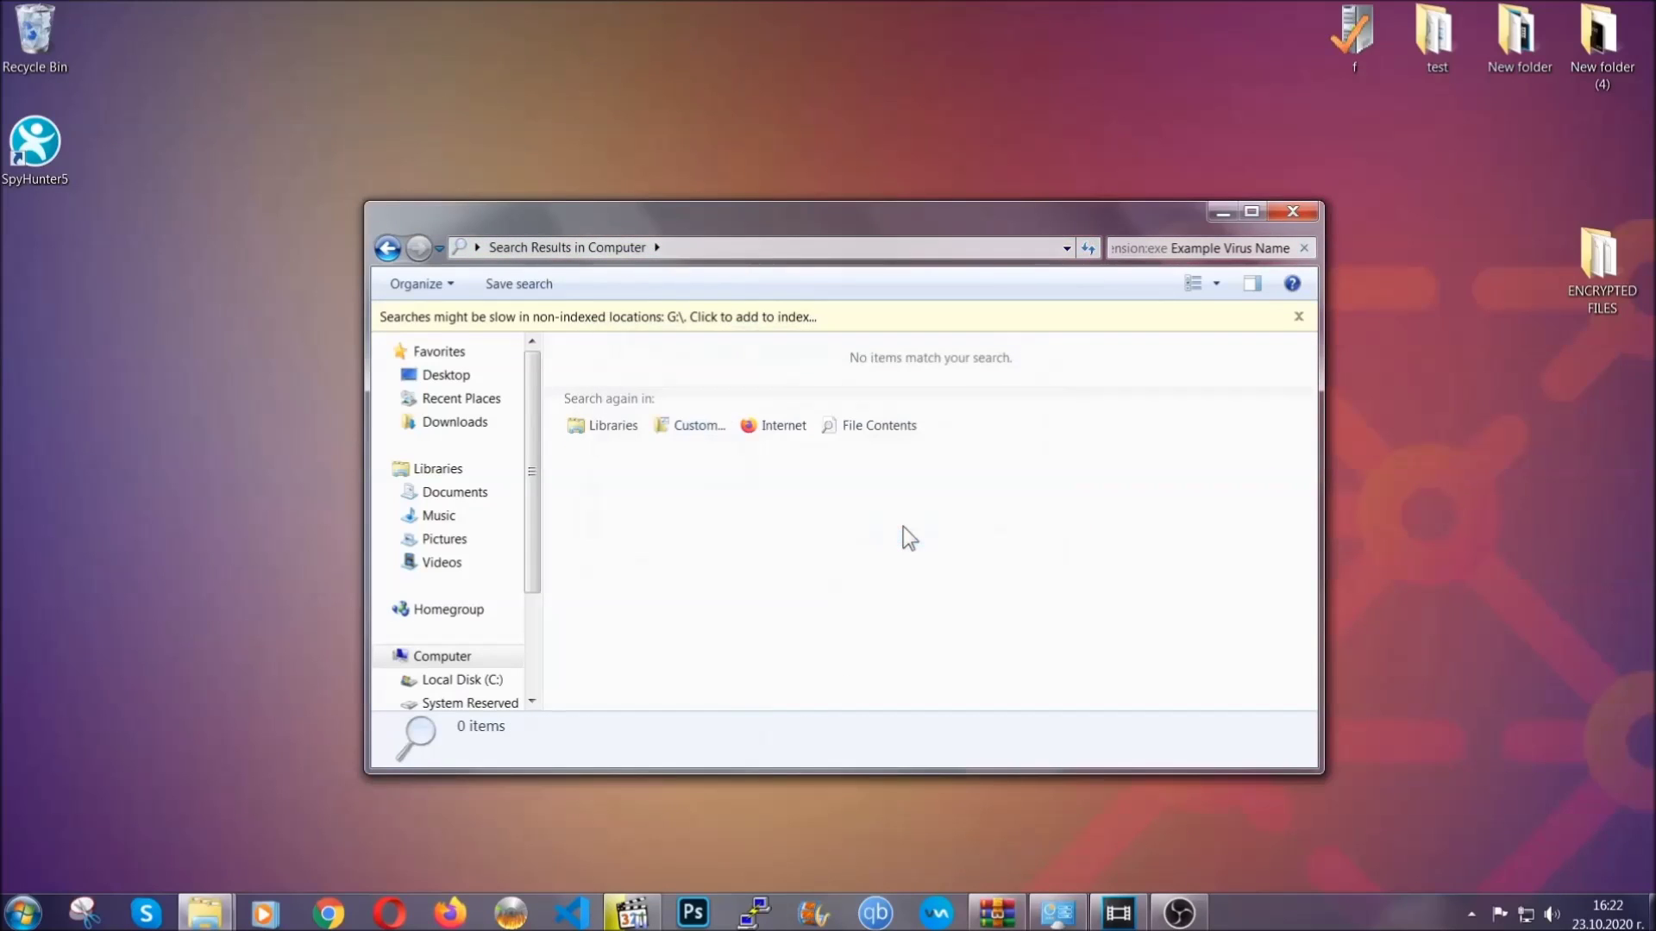
left_click(1294, 211)
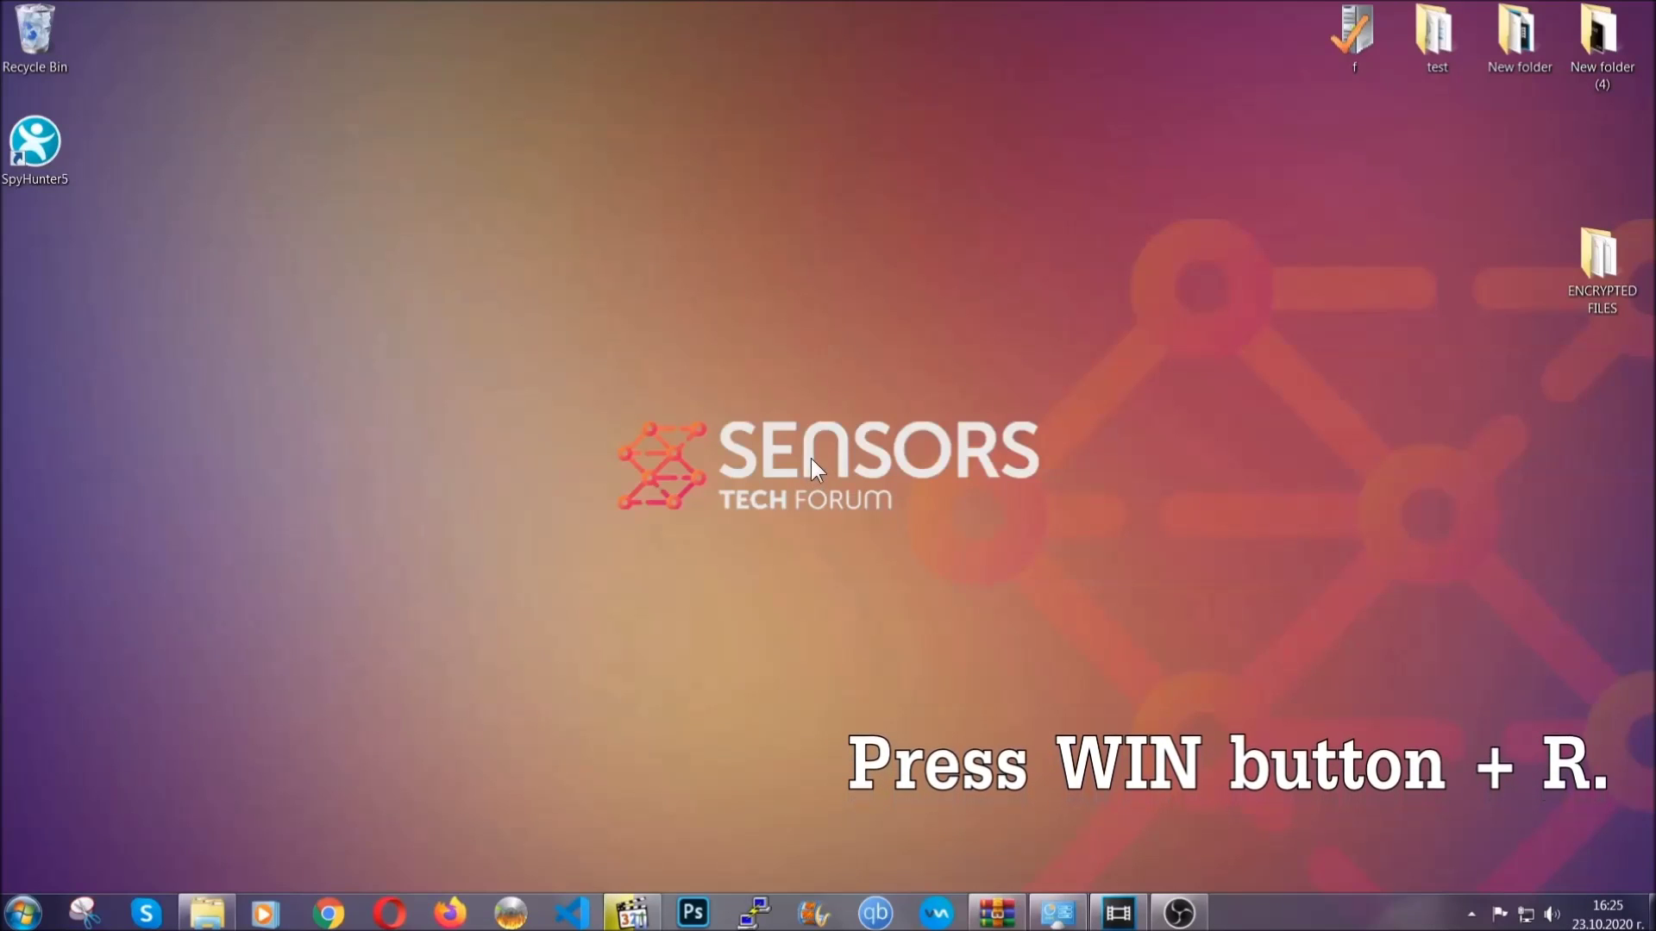
- Run REGEDIT from the Run dialog in place of the old 'cmd' entry
key("super+r")
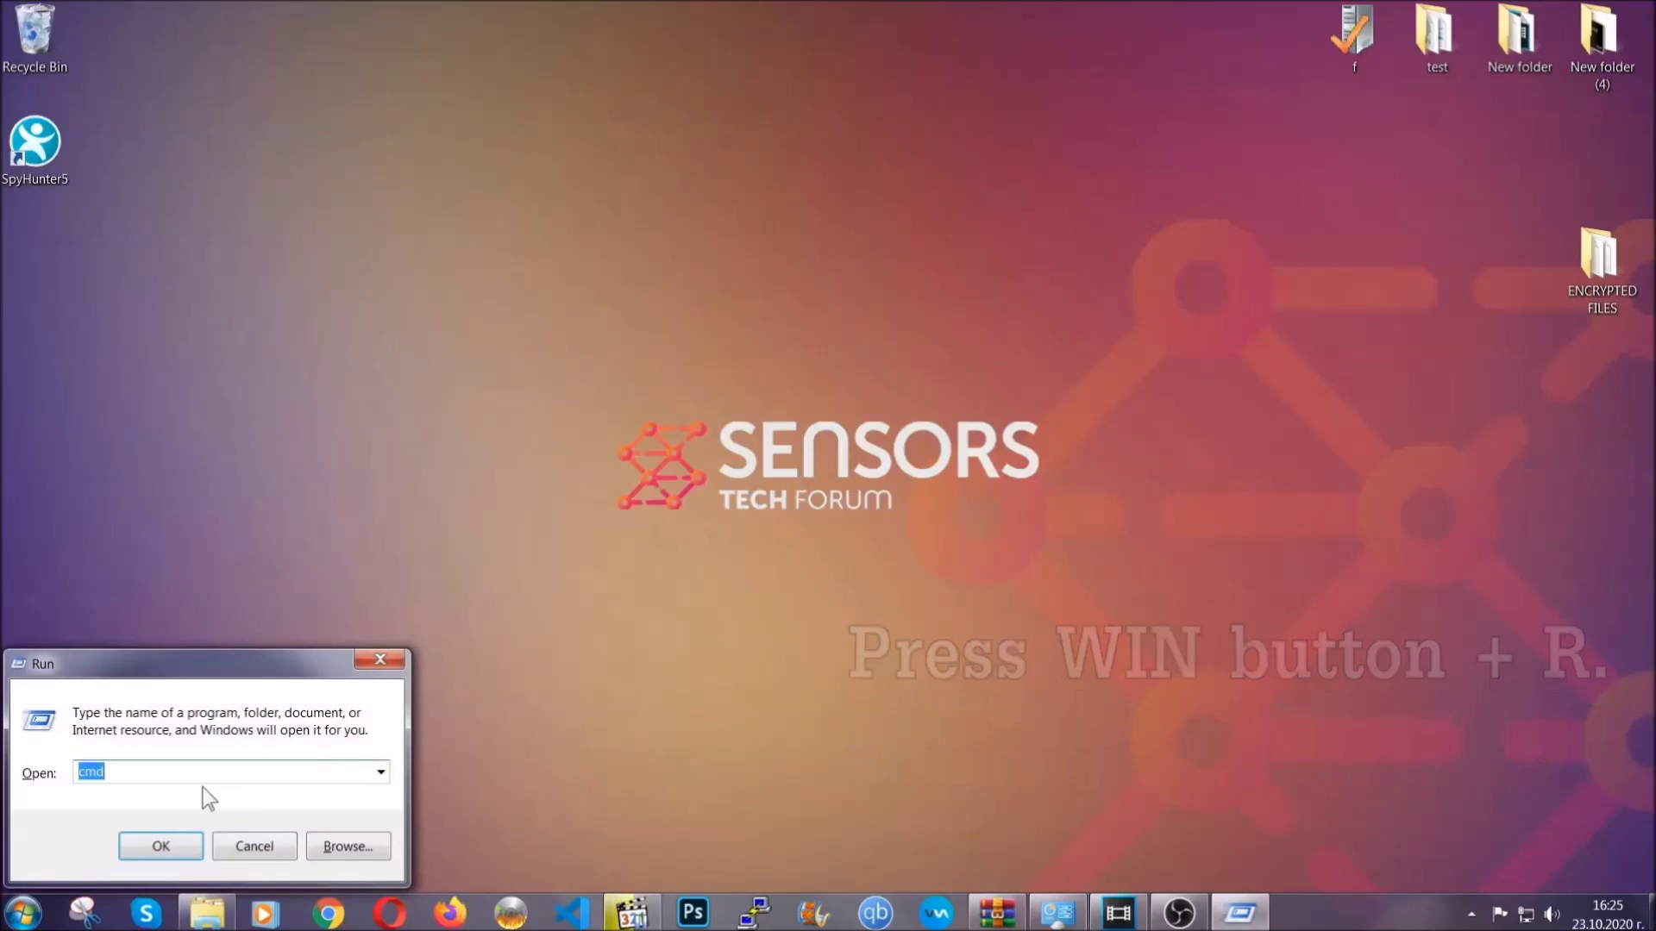
left_click(182, 780)
left_click_drag(156, 782, 21, 780)
type("REGEDIT")
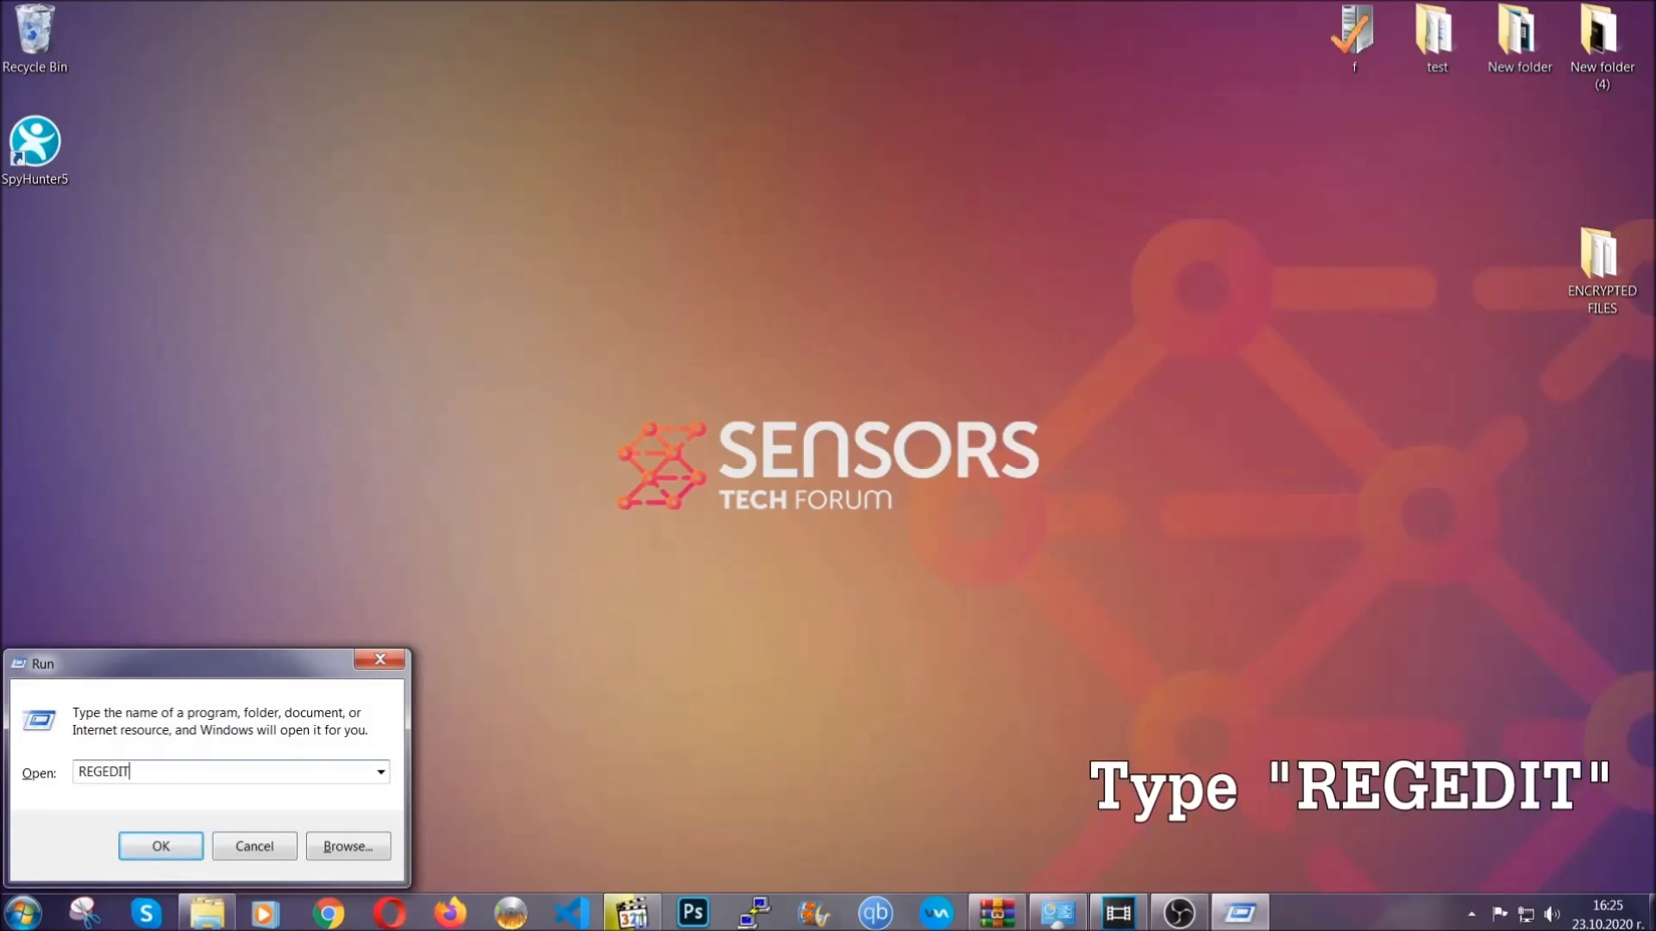
left_click(143, 842)
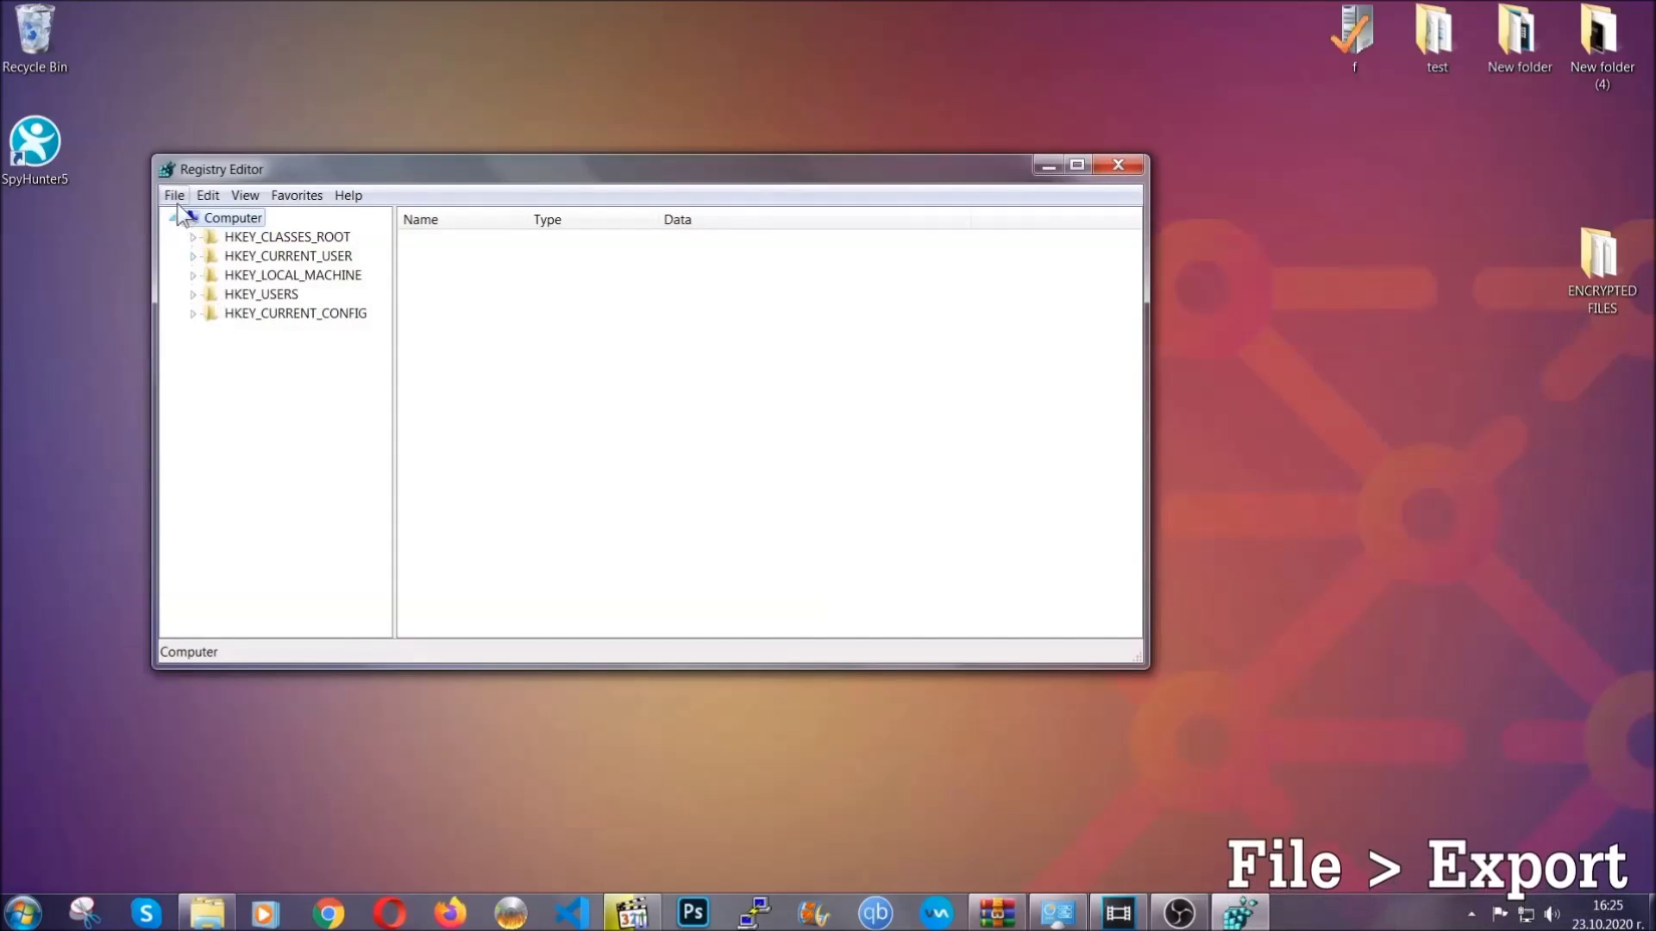
- Export the entire registry, range All, as BACKUP on the Desktop
left_click(174, 196)
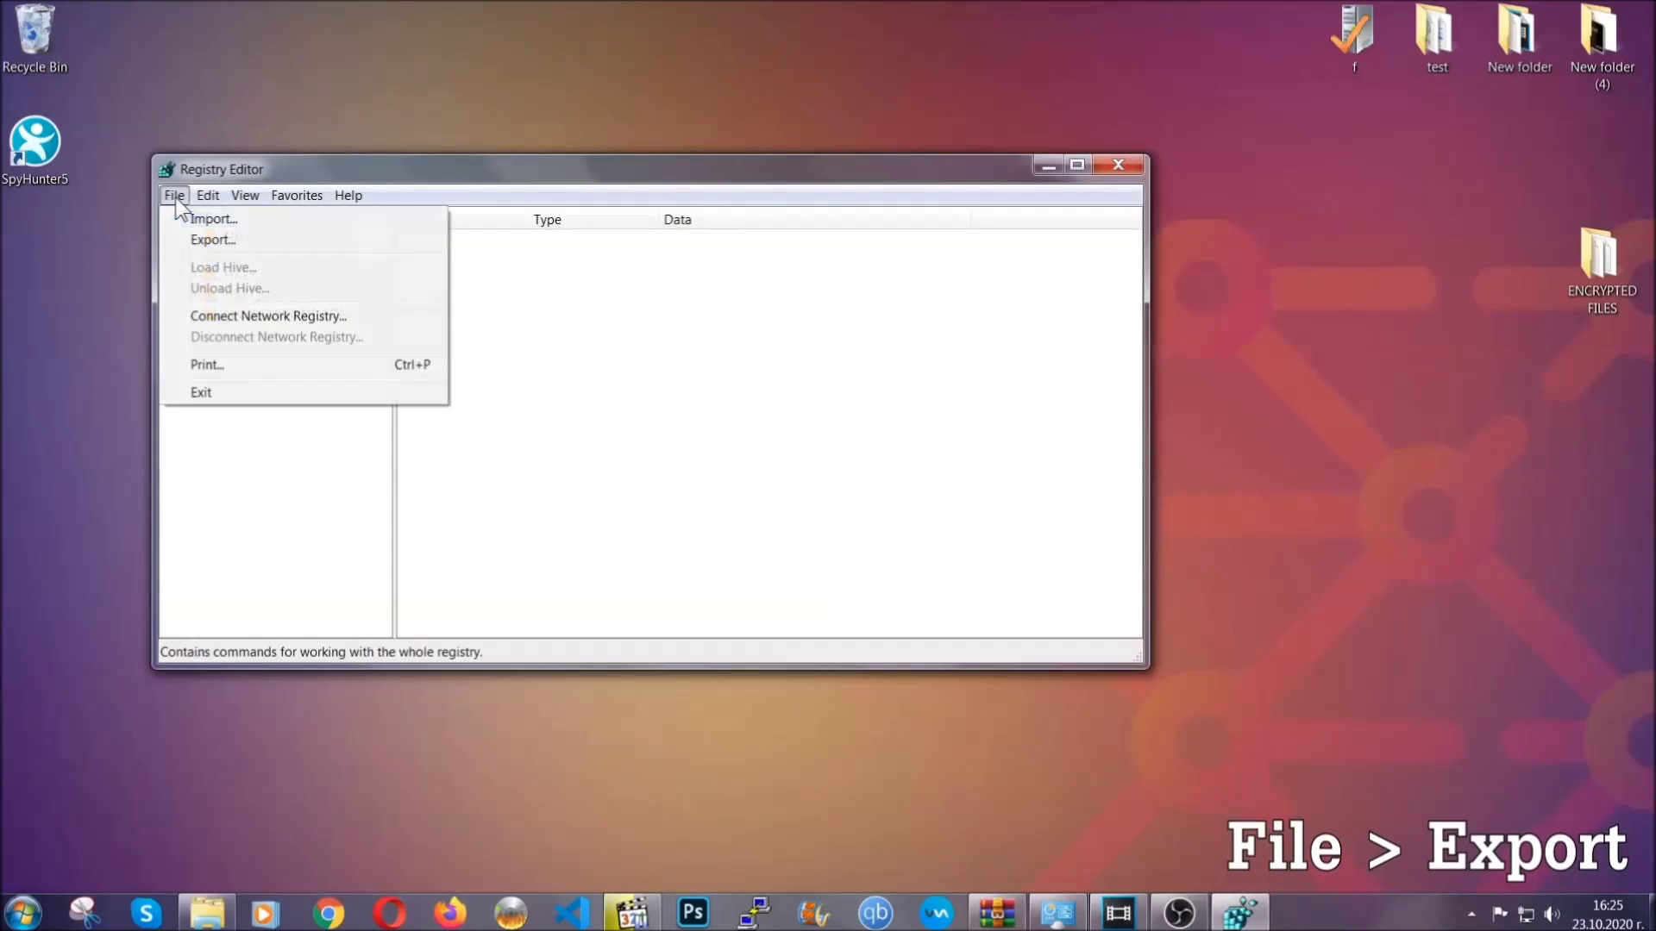
left_click(215, 239)
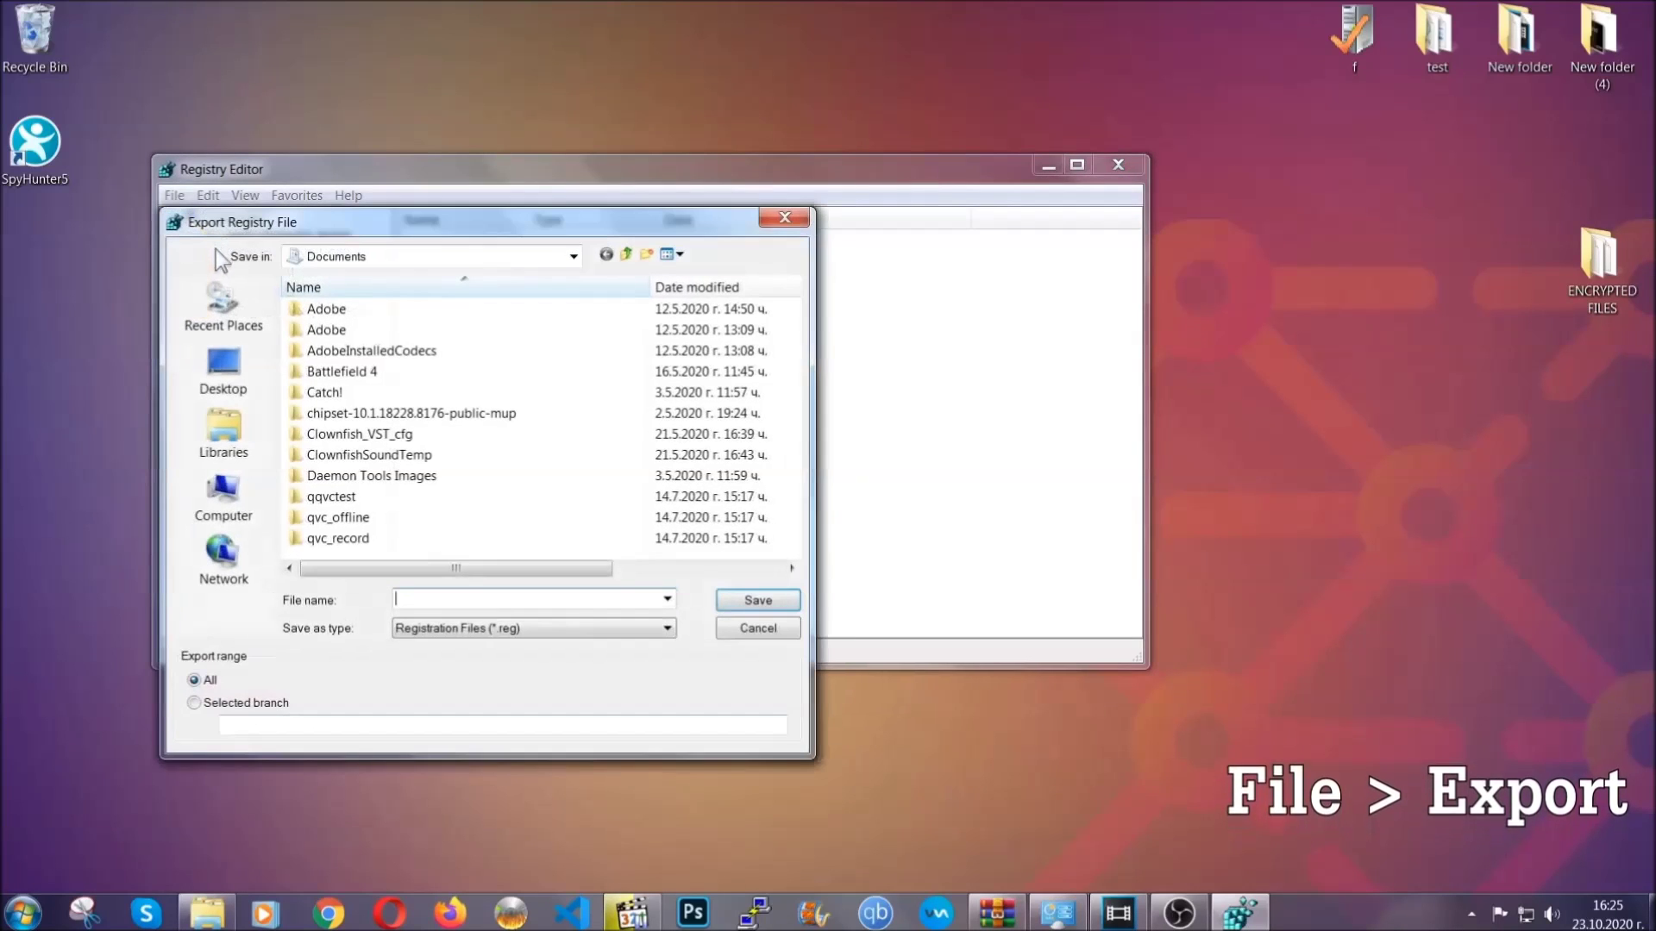
left_click(213, 363)
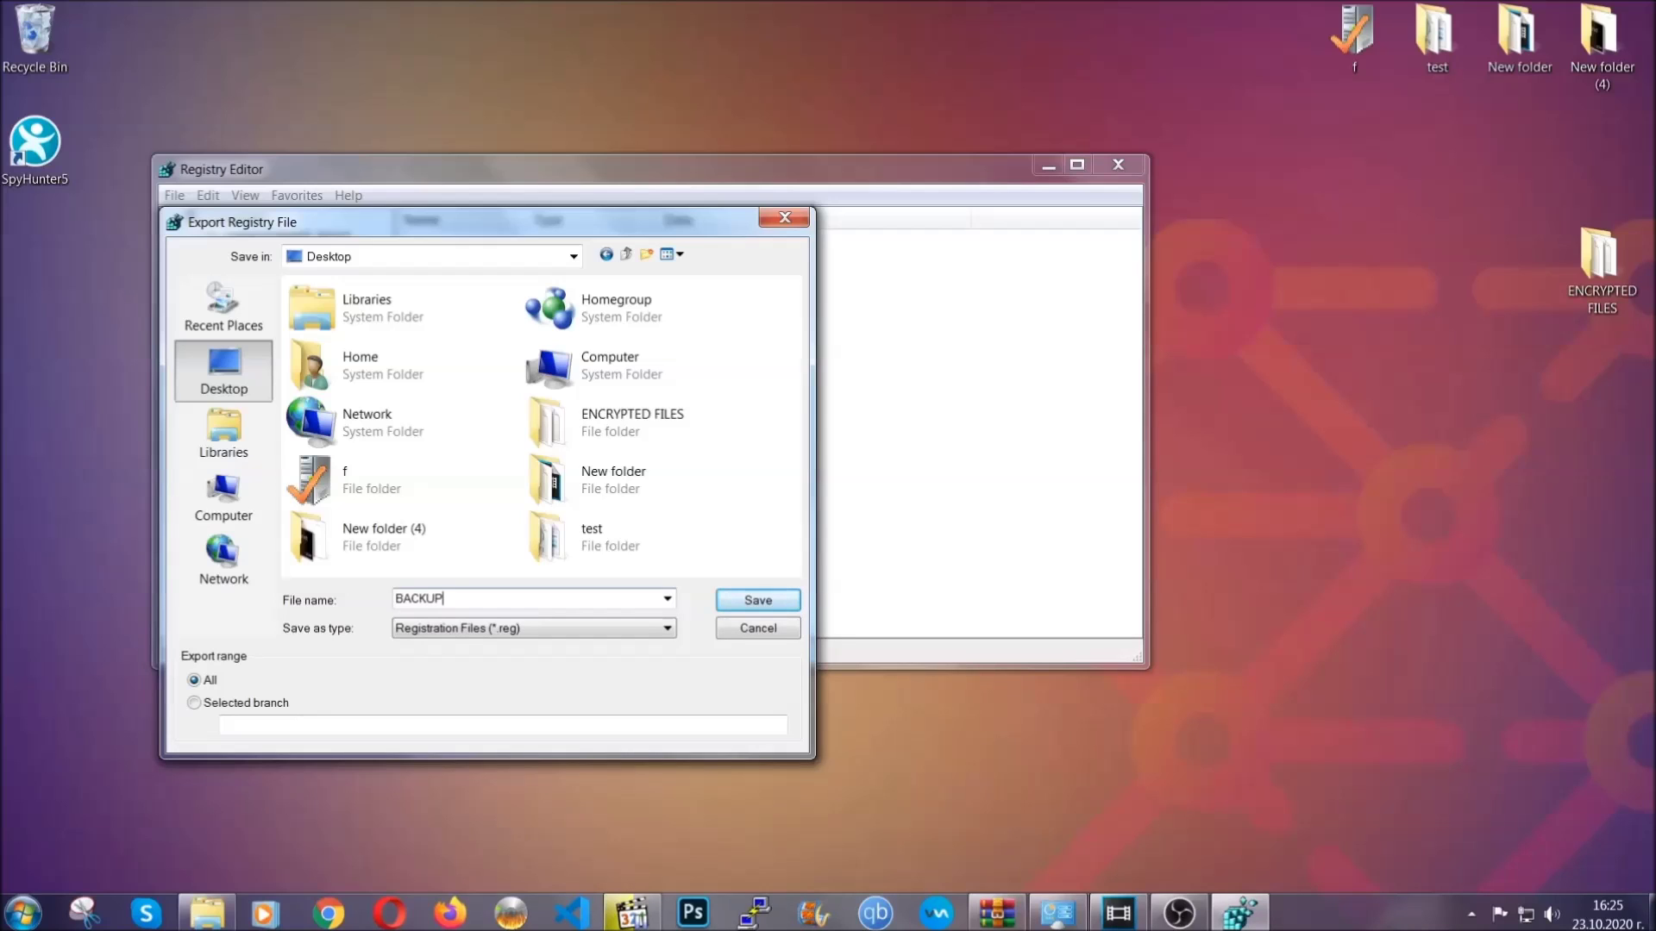
left_click(747, 604)
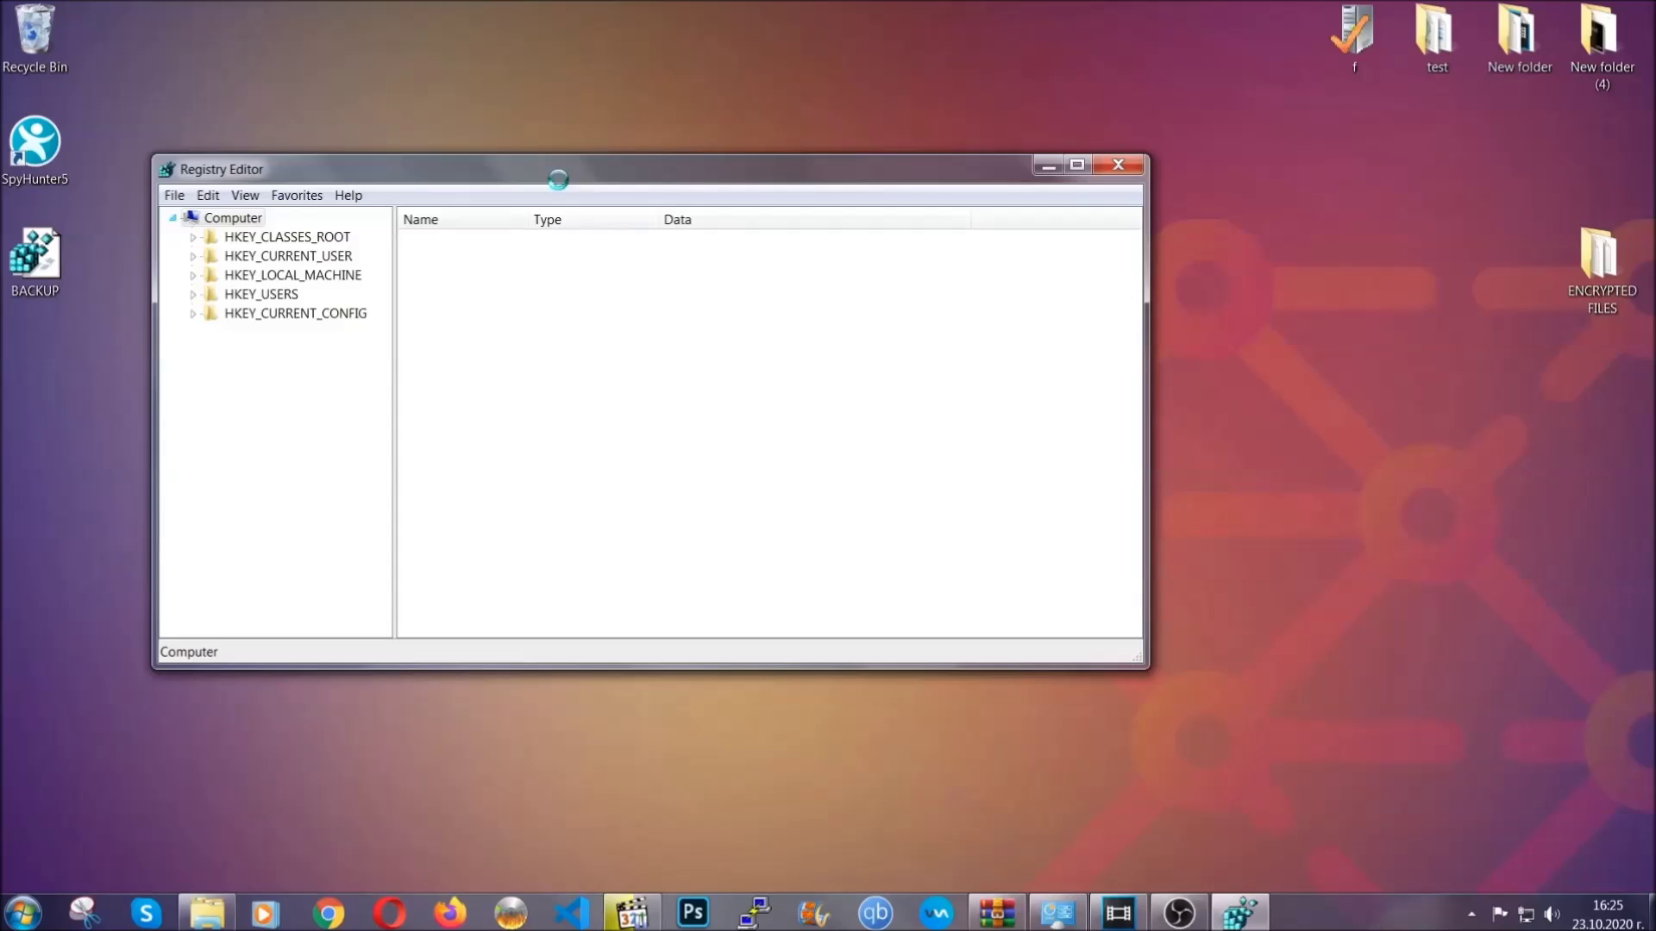
left_click_drag(558, 181, 723, 234)
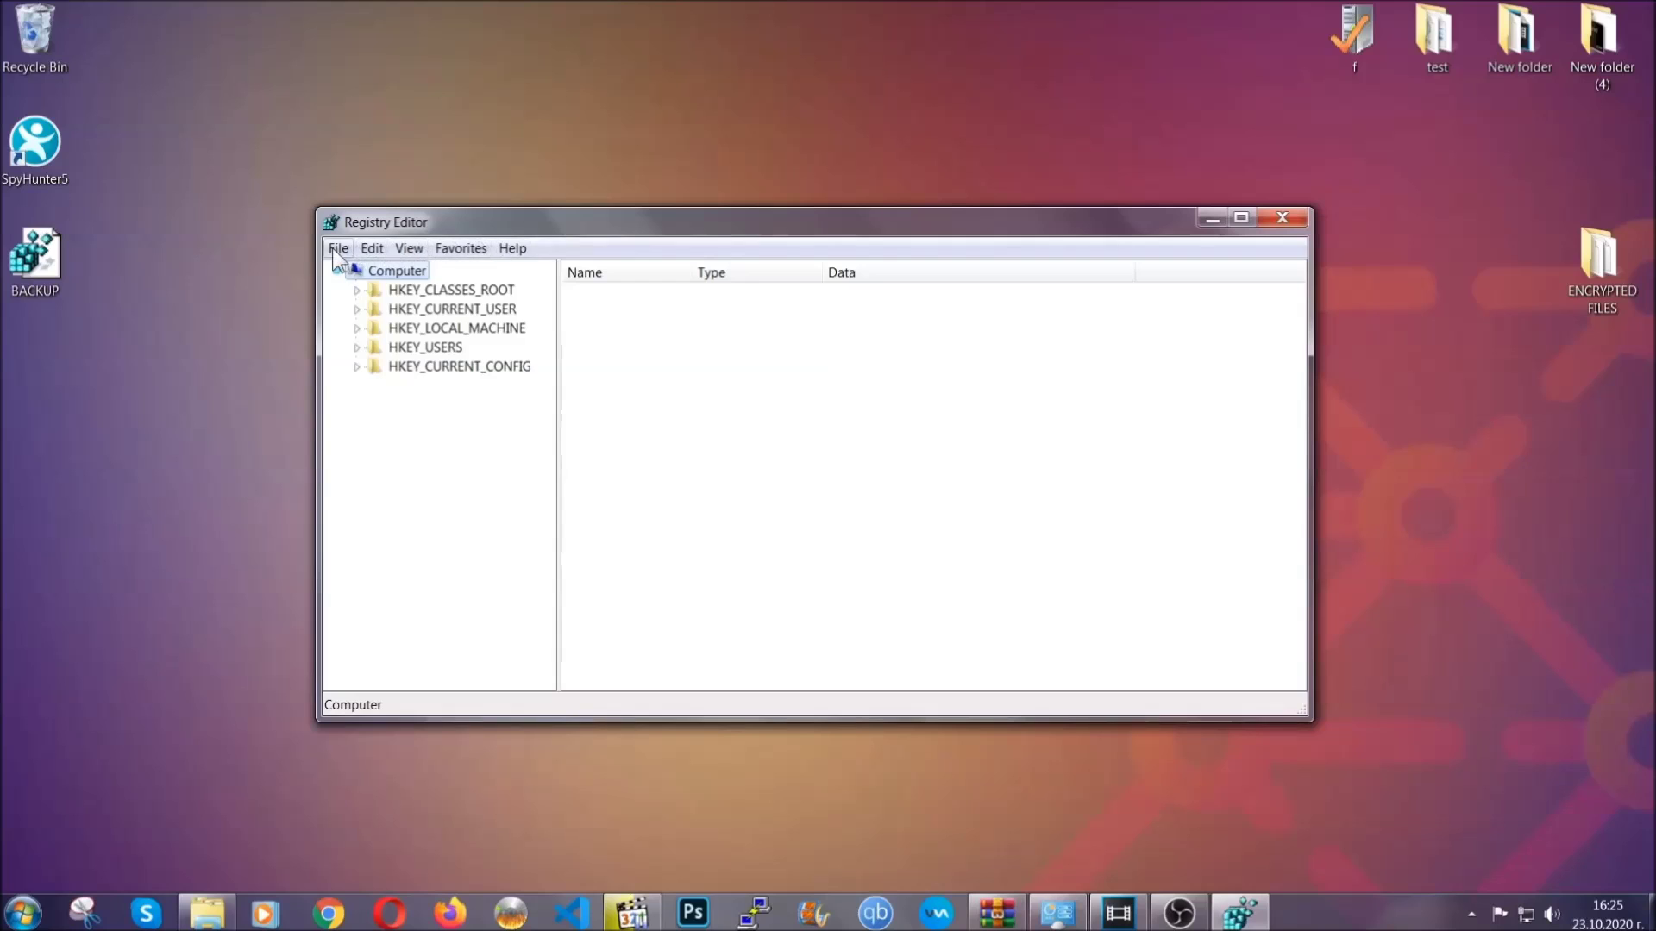
left_click(337, 247)
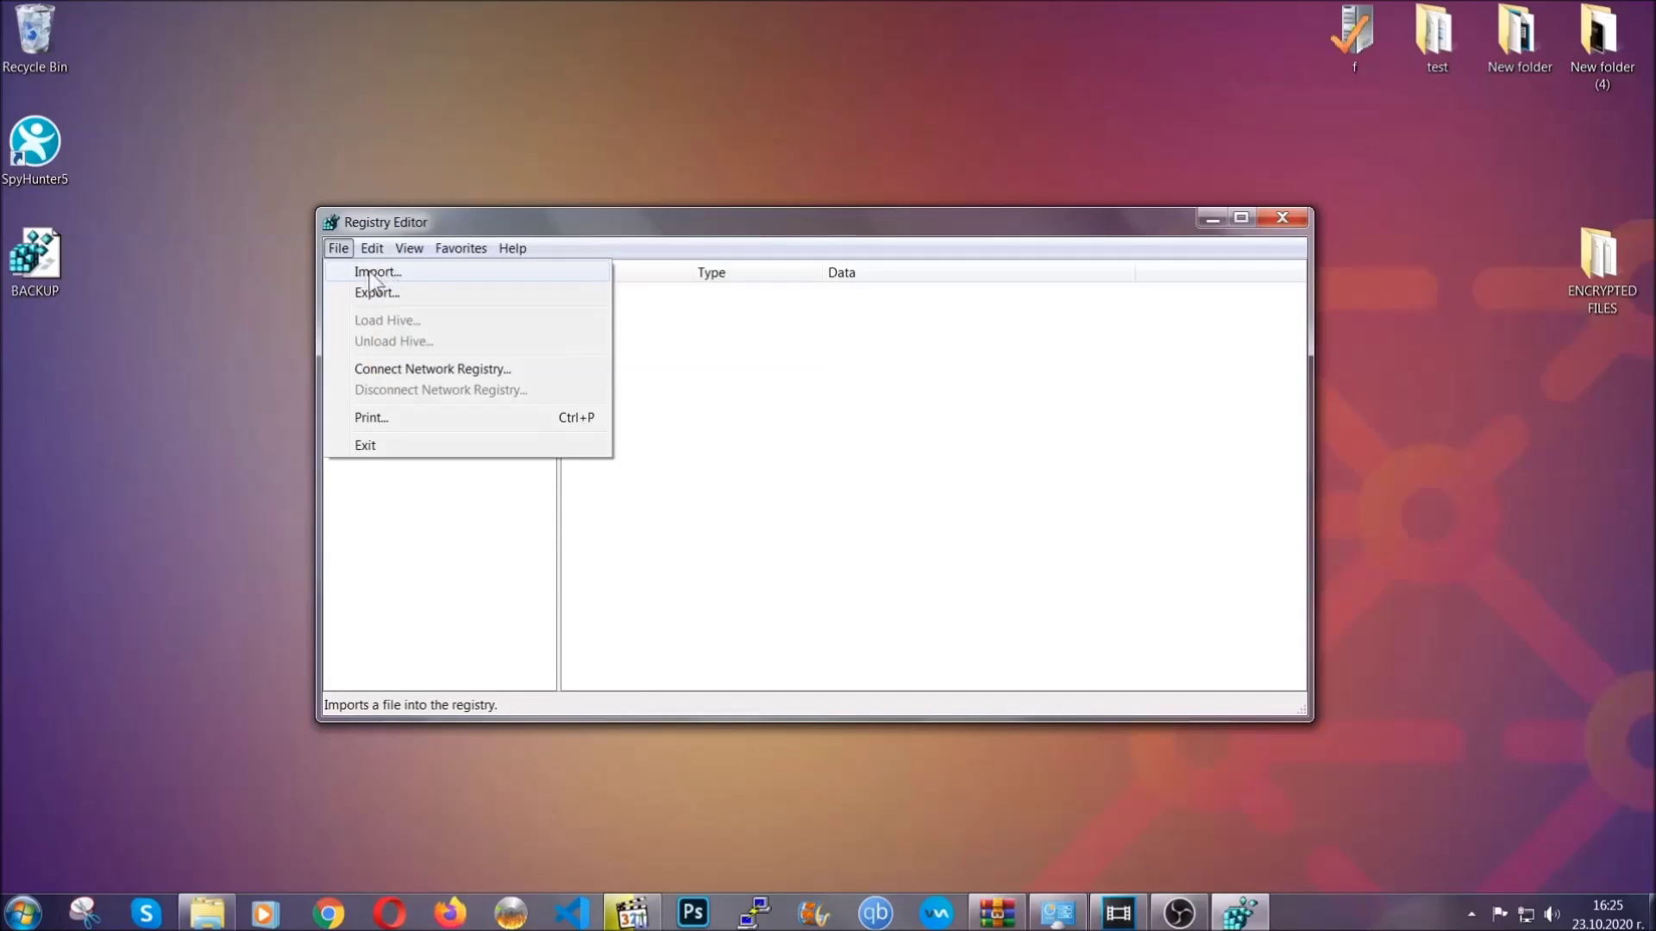
- Find the RunOnce key and select the neighbouring Run key under CurrentVersion
left_click(339, 247)
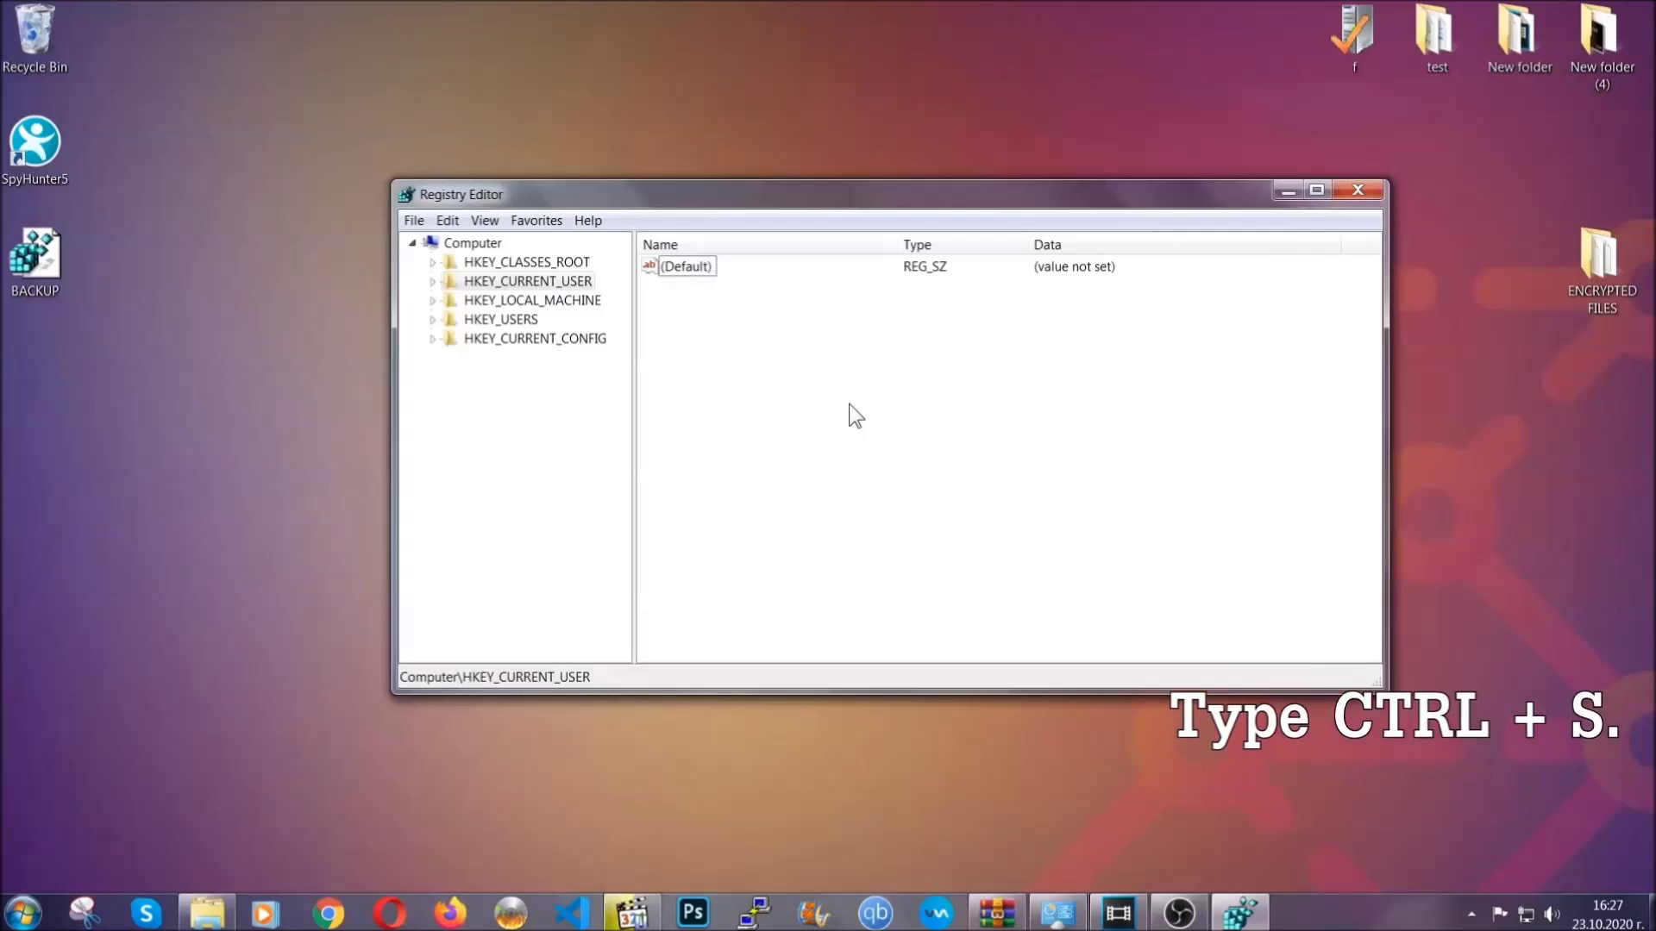
key("ctrl+f")
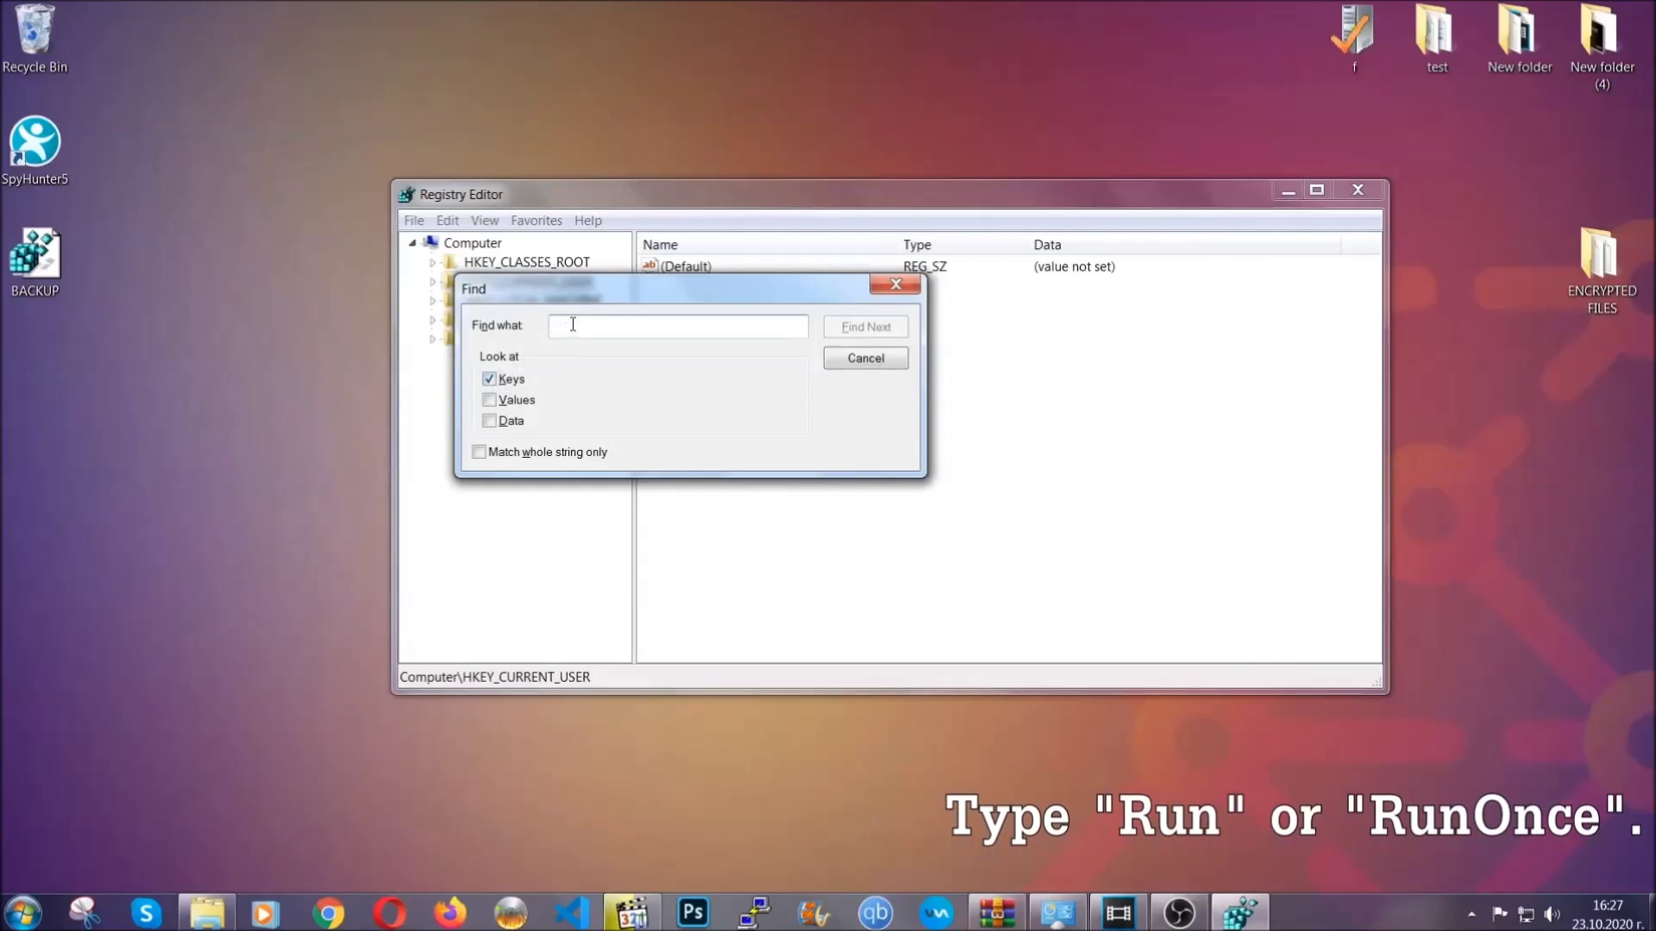
type("RunO")
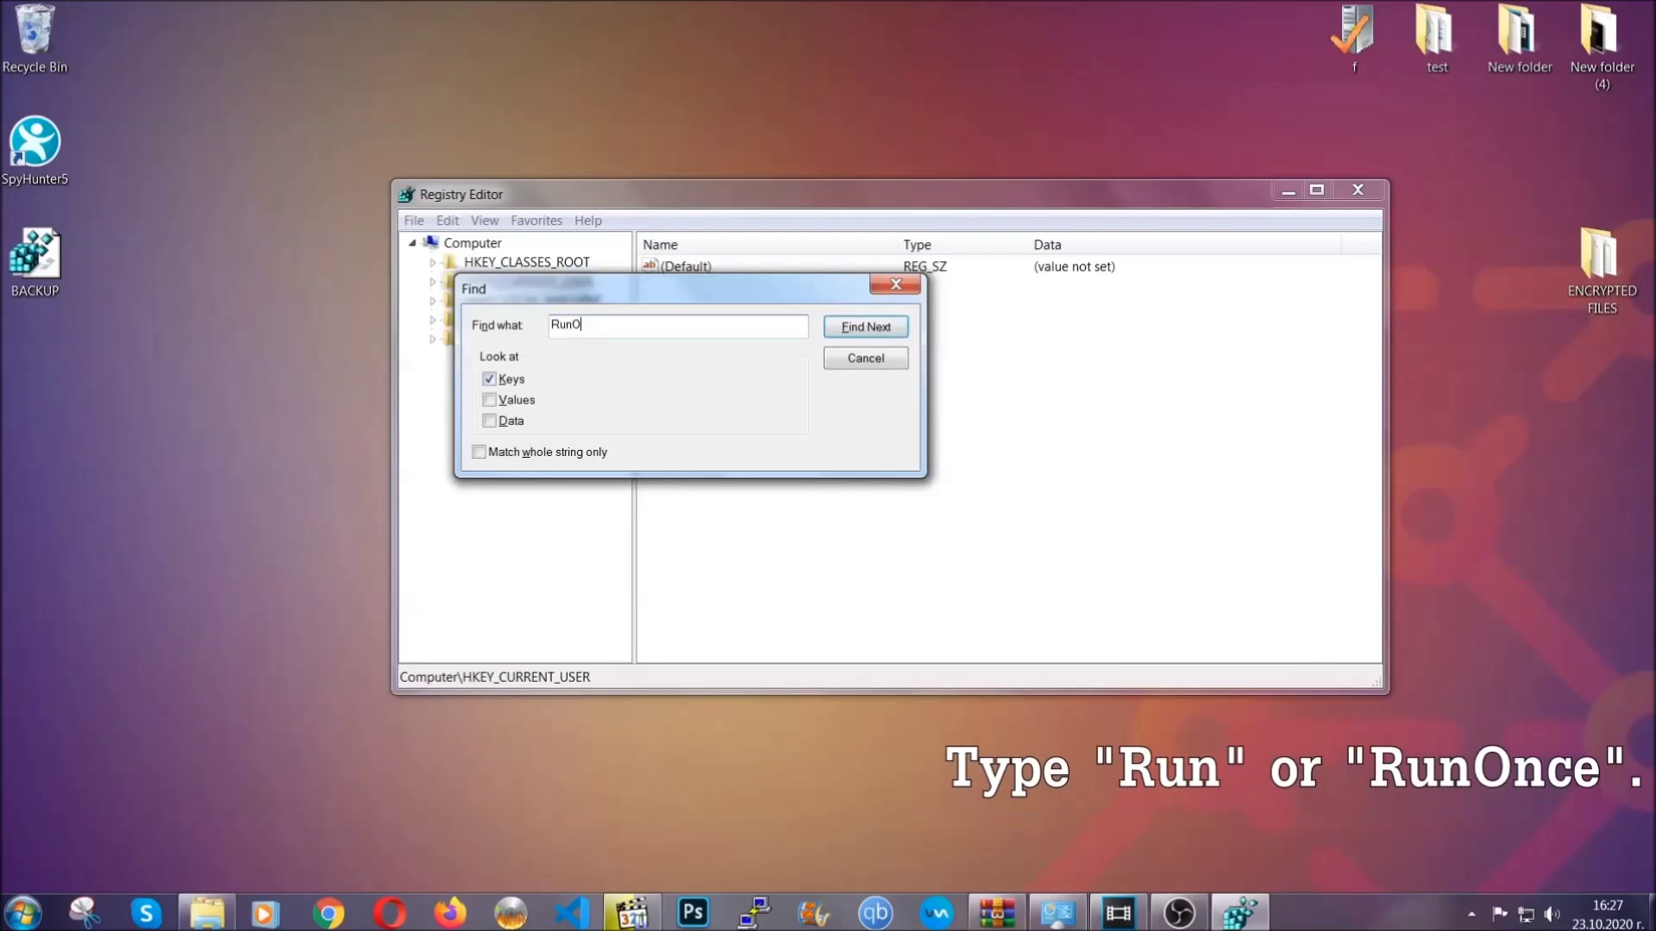
type("nce")
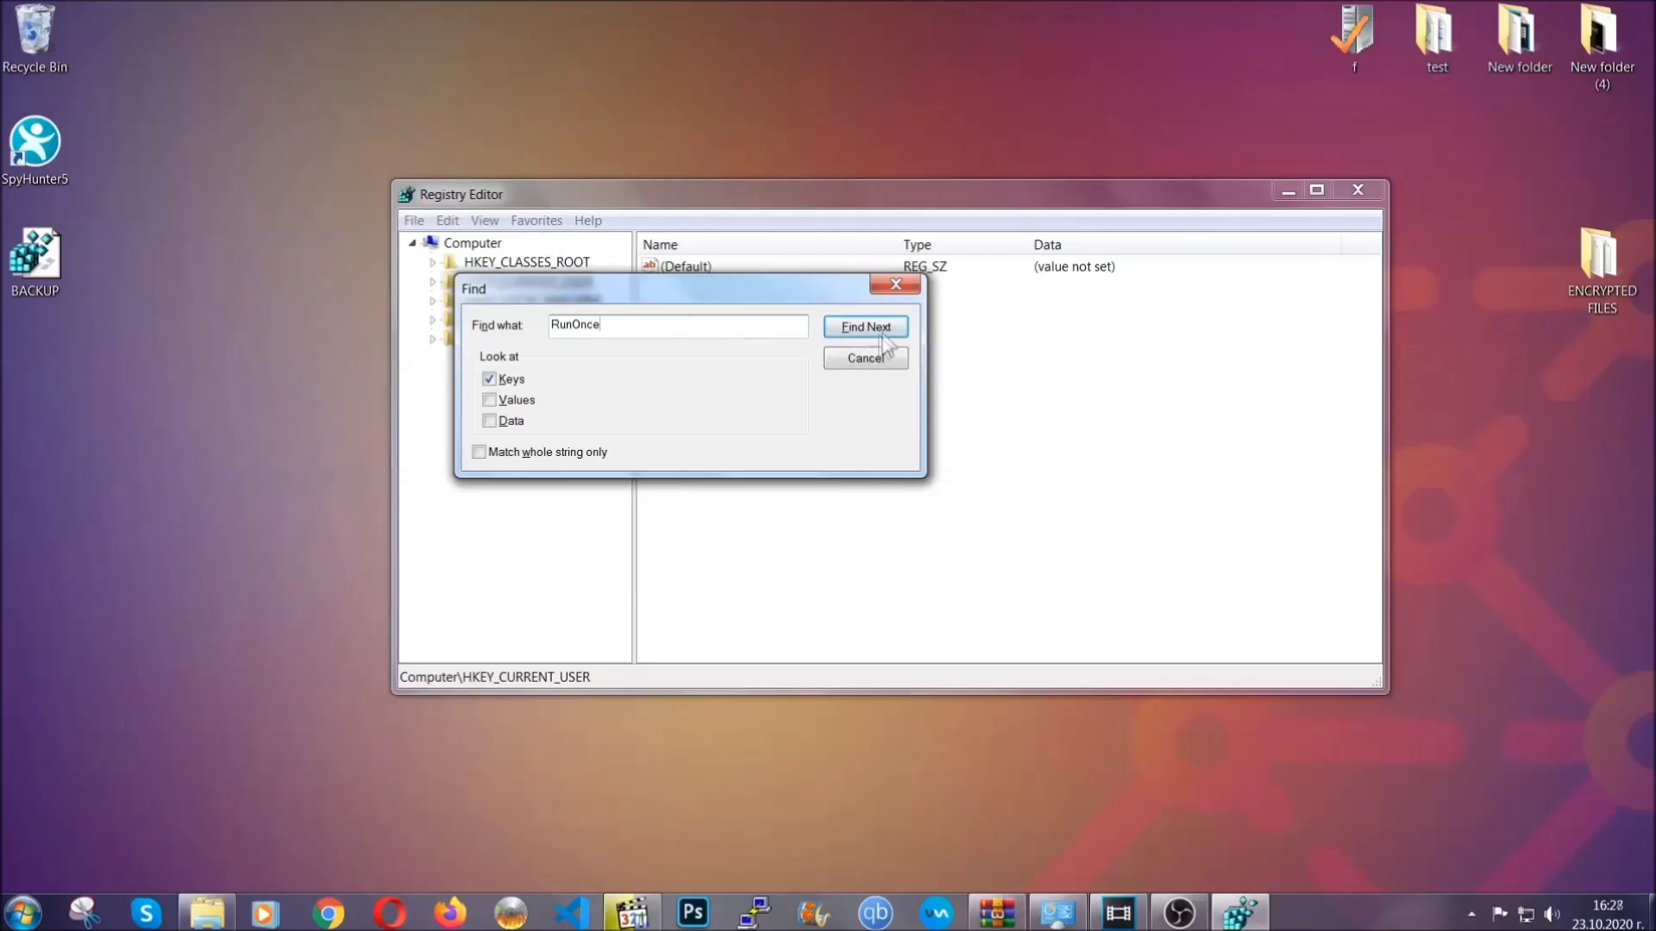
left_click(883, 333)
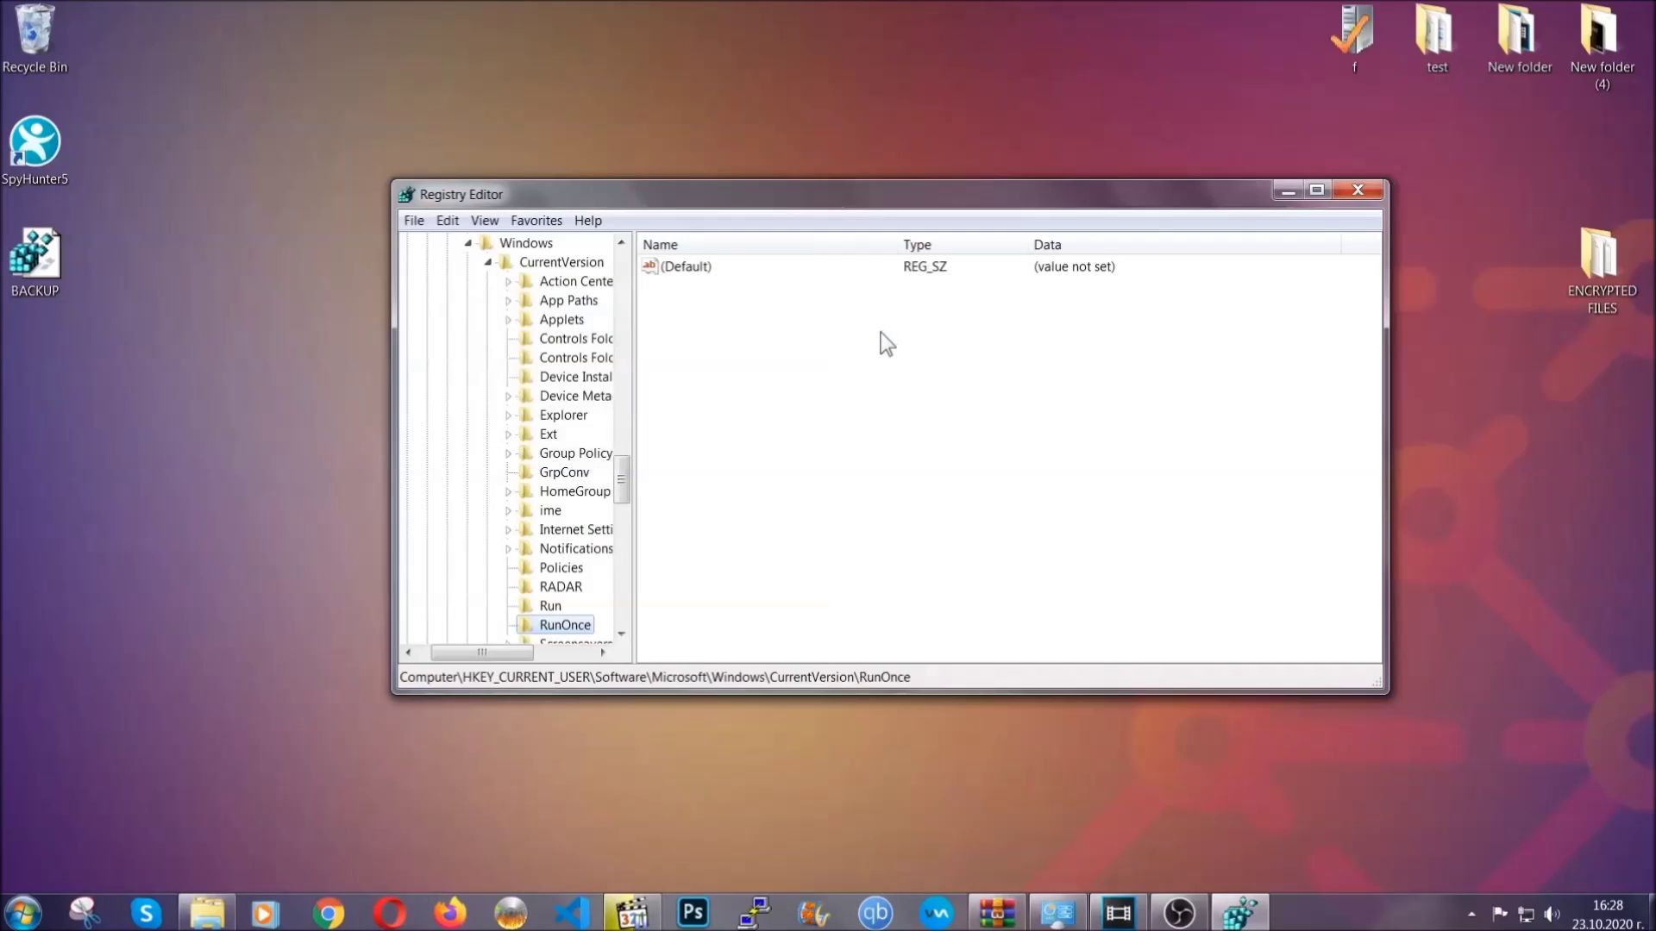
left_click_drag(629, 473, 622, 496)
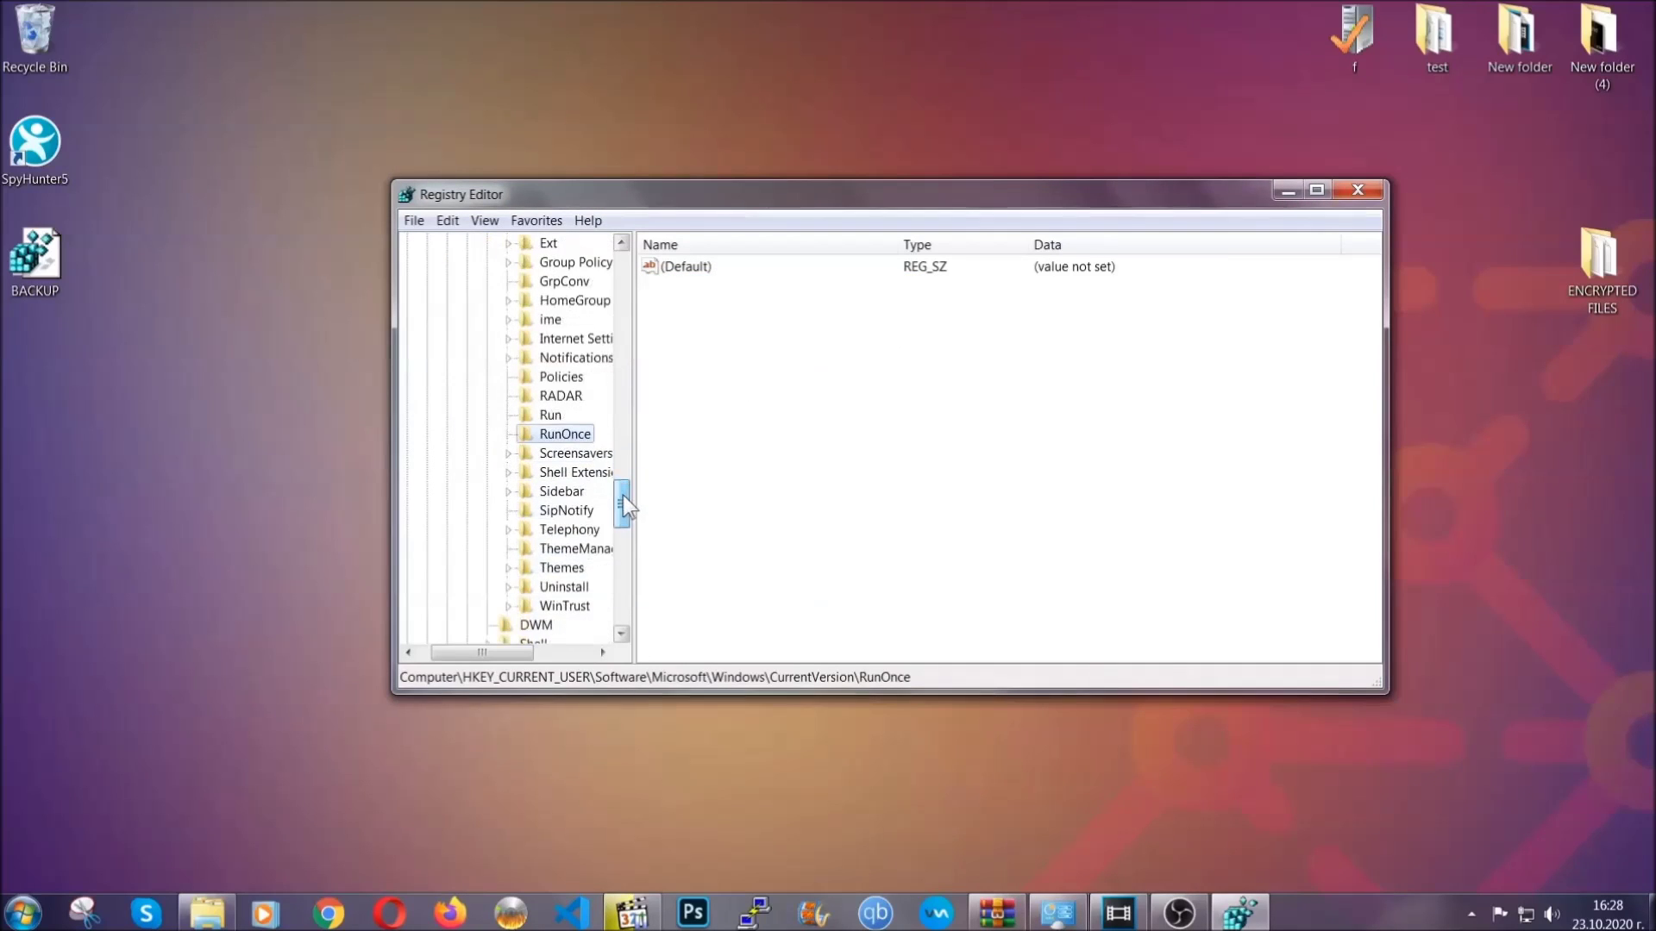
left_click(551, 416)
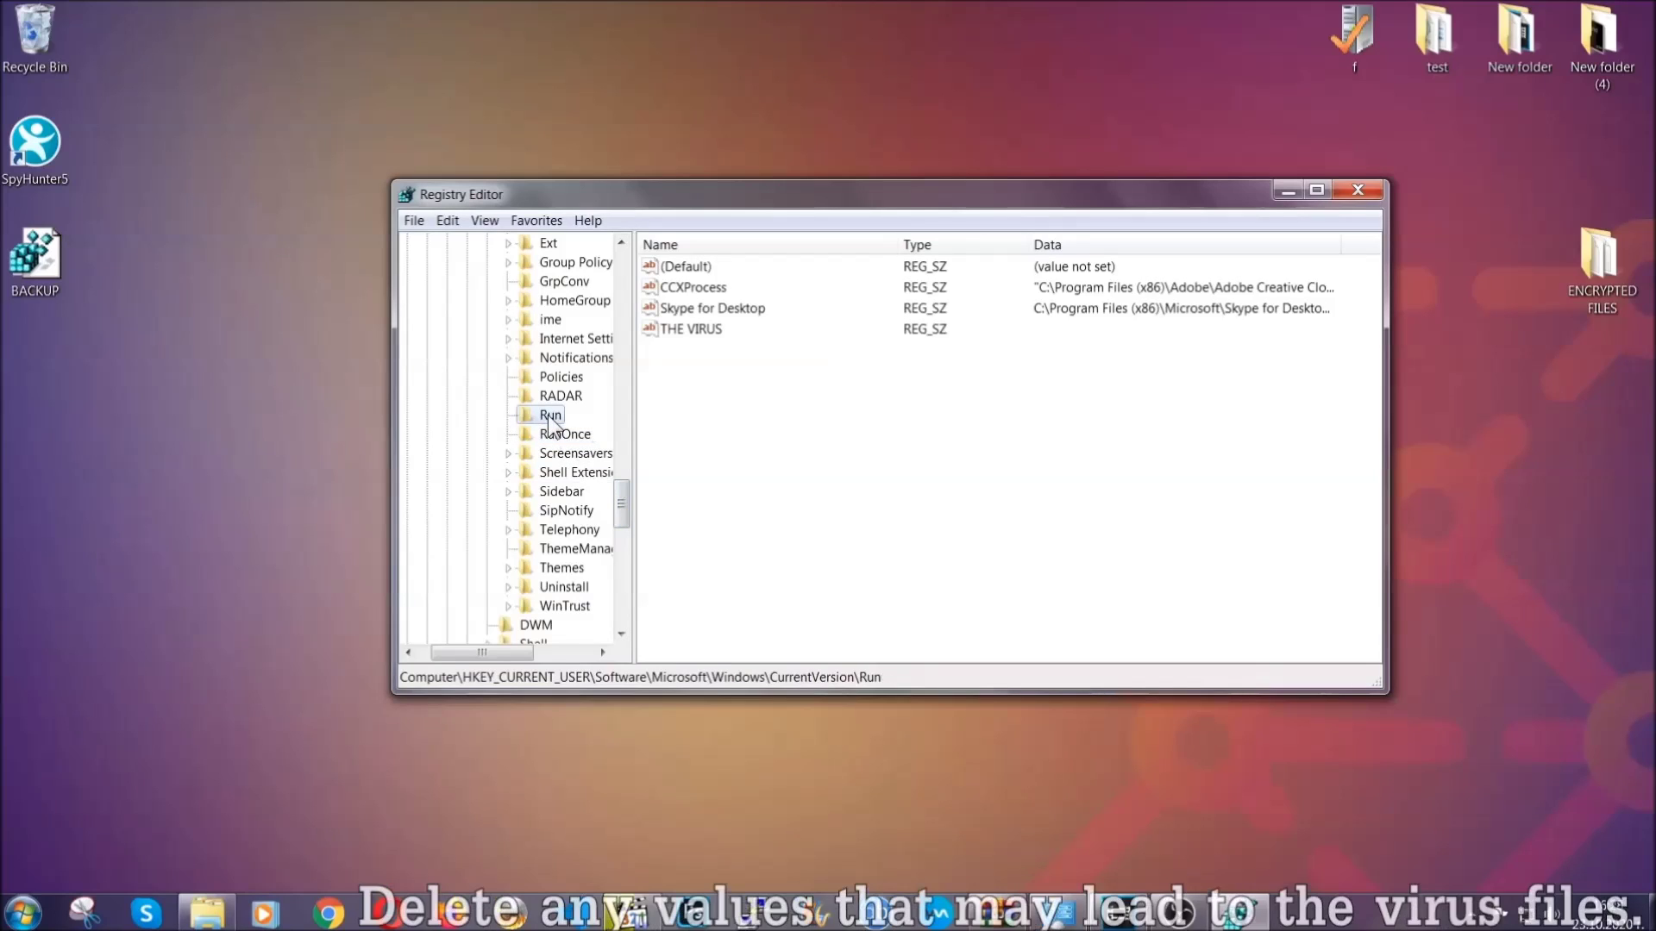
- Delete the THE VIRUS value from the Run key and confirm the deletion
left_click(680, 331)
right_click(680, 332)
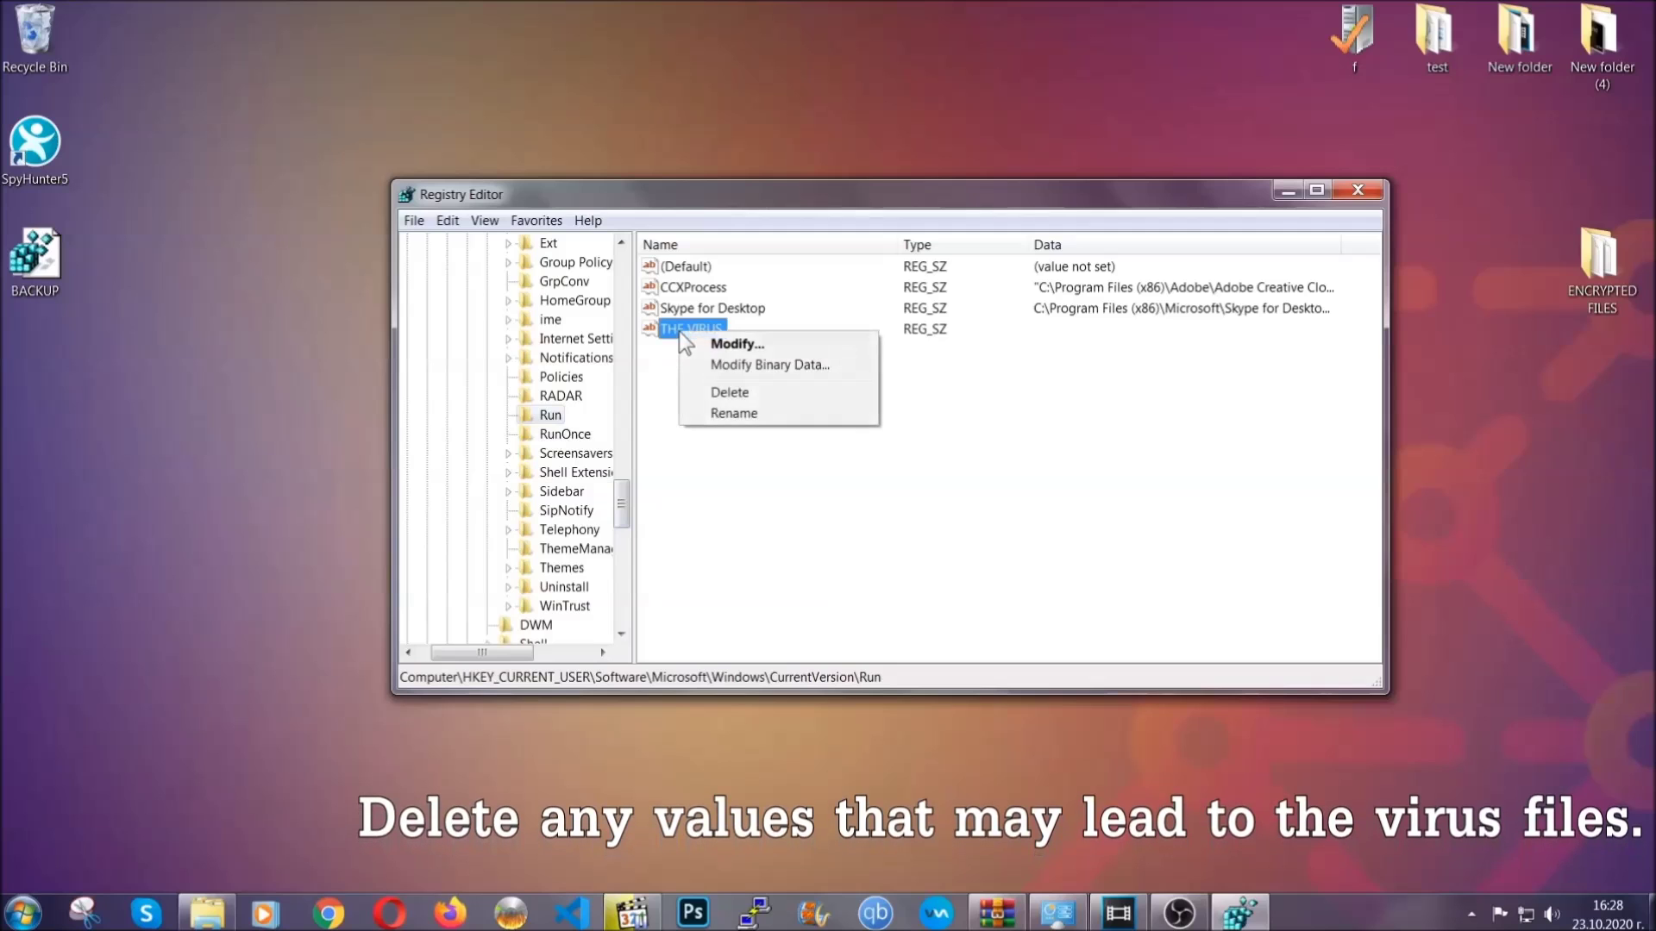
left_click(714, 391)
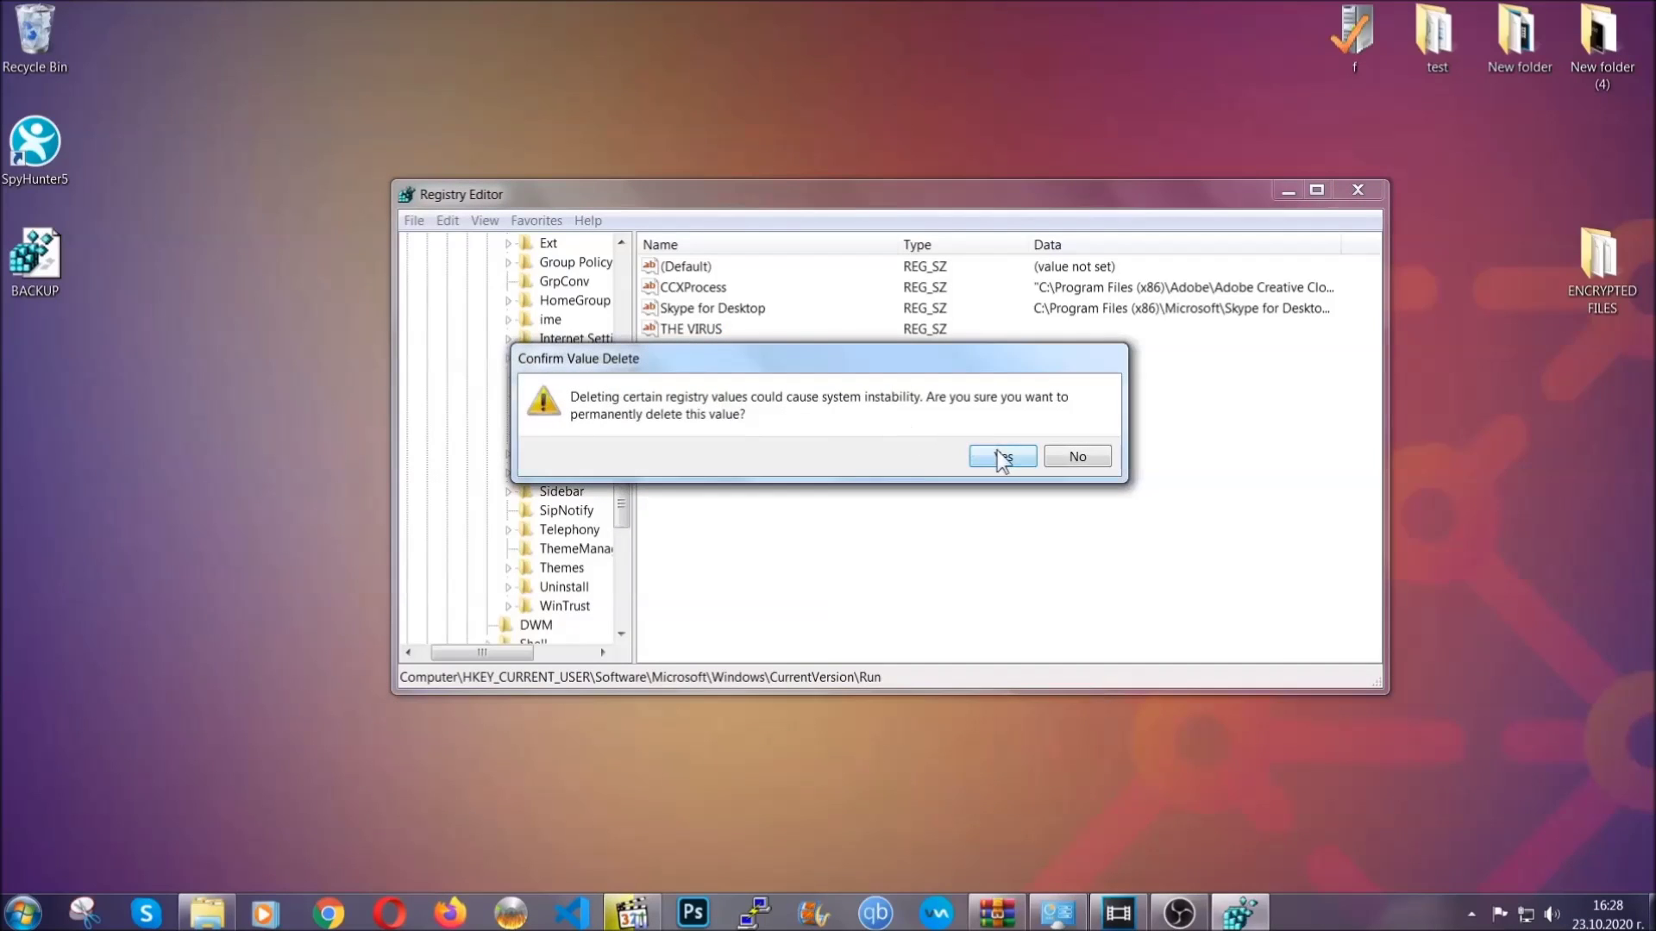
left_click(1003, 459)
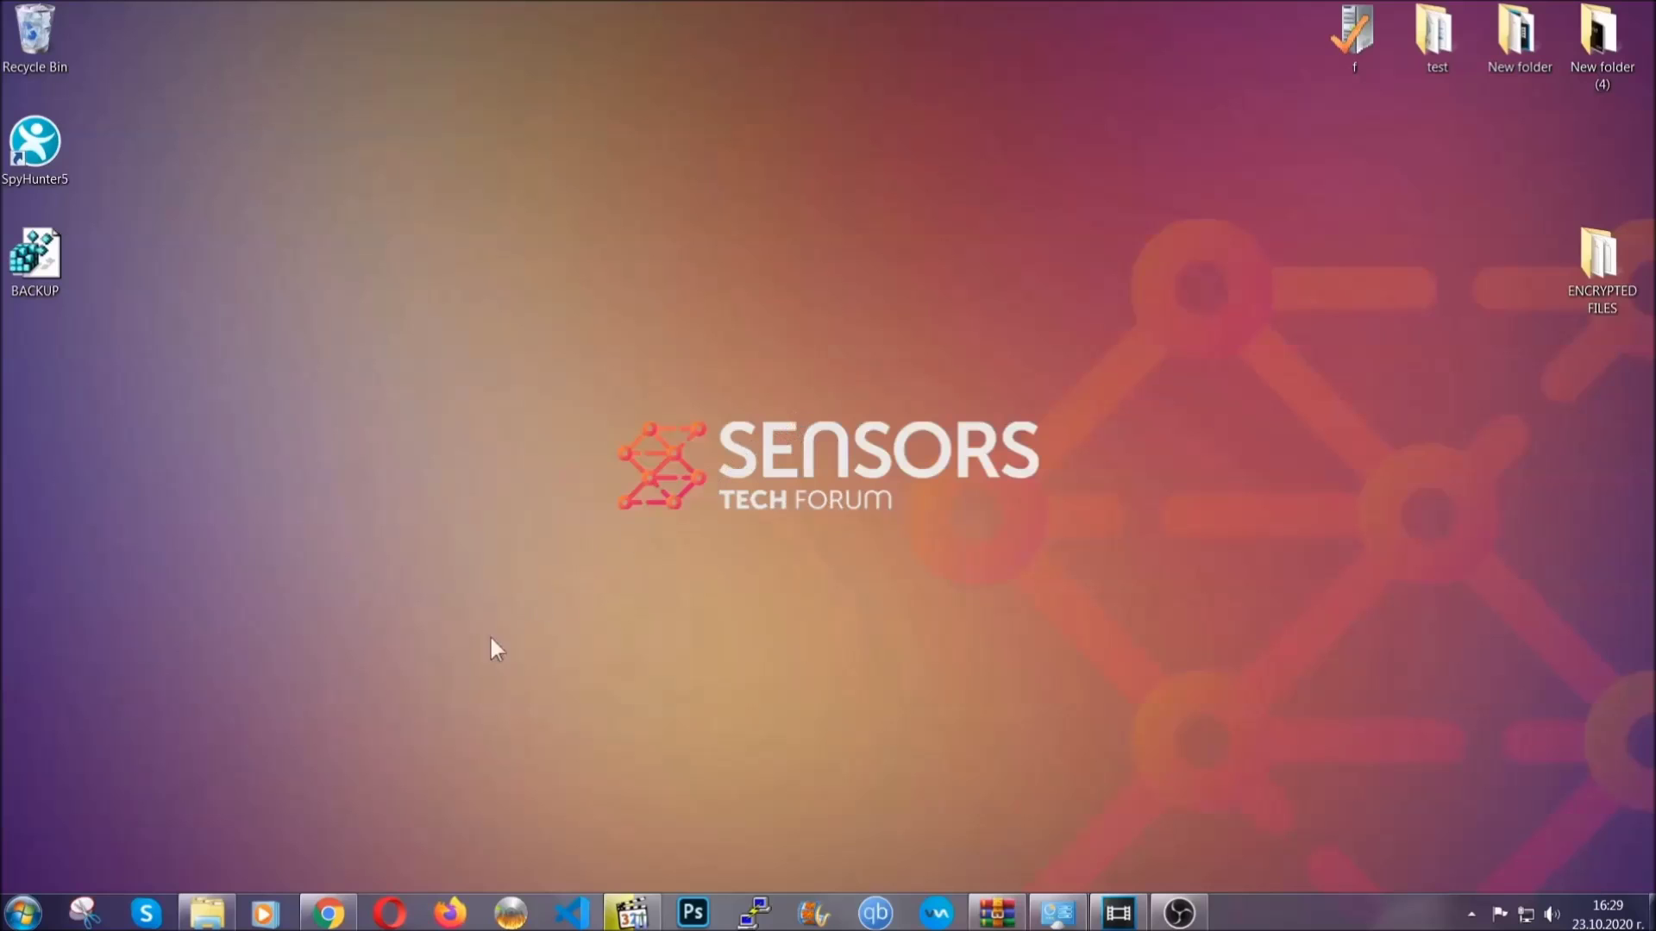
- Return to the SensorsTechForum article in Chrome and select its full address
left_click(327, 909)
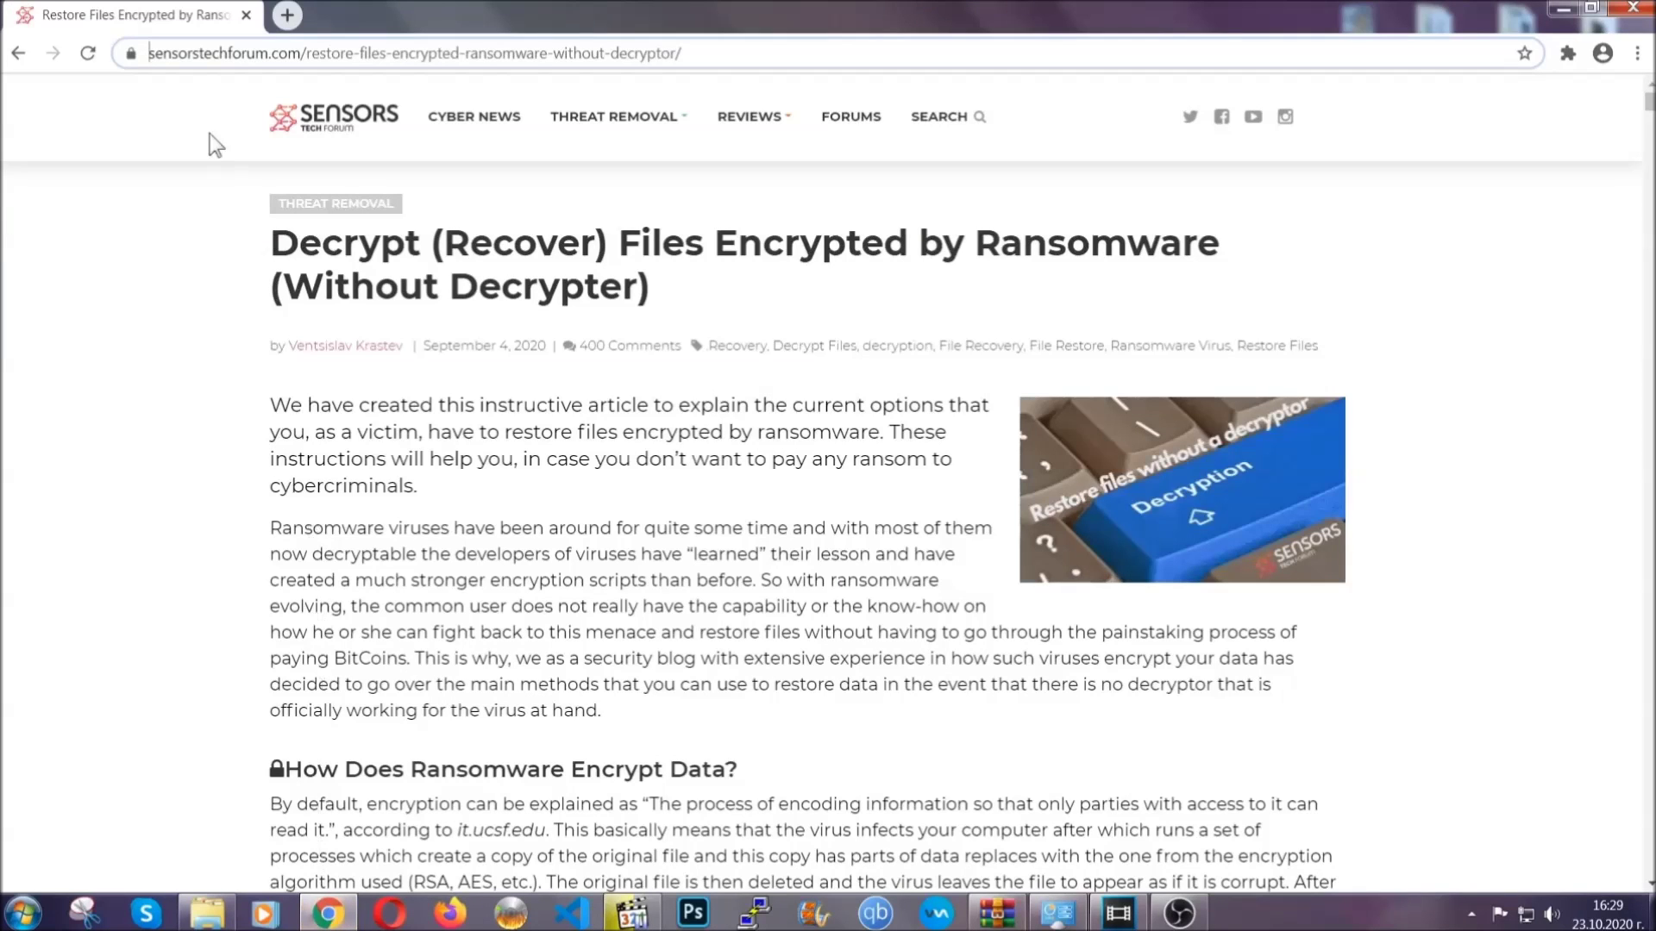
left_click_drag(148, 54, 347, 54)
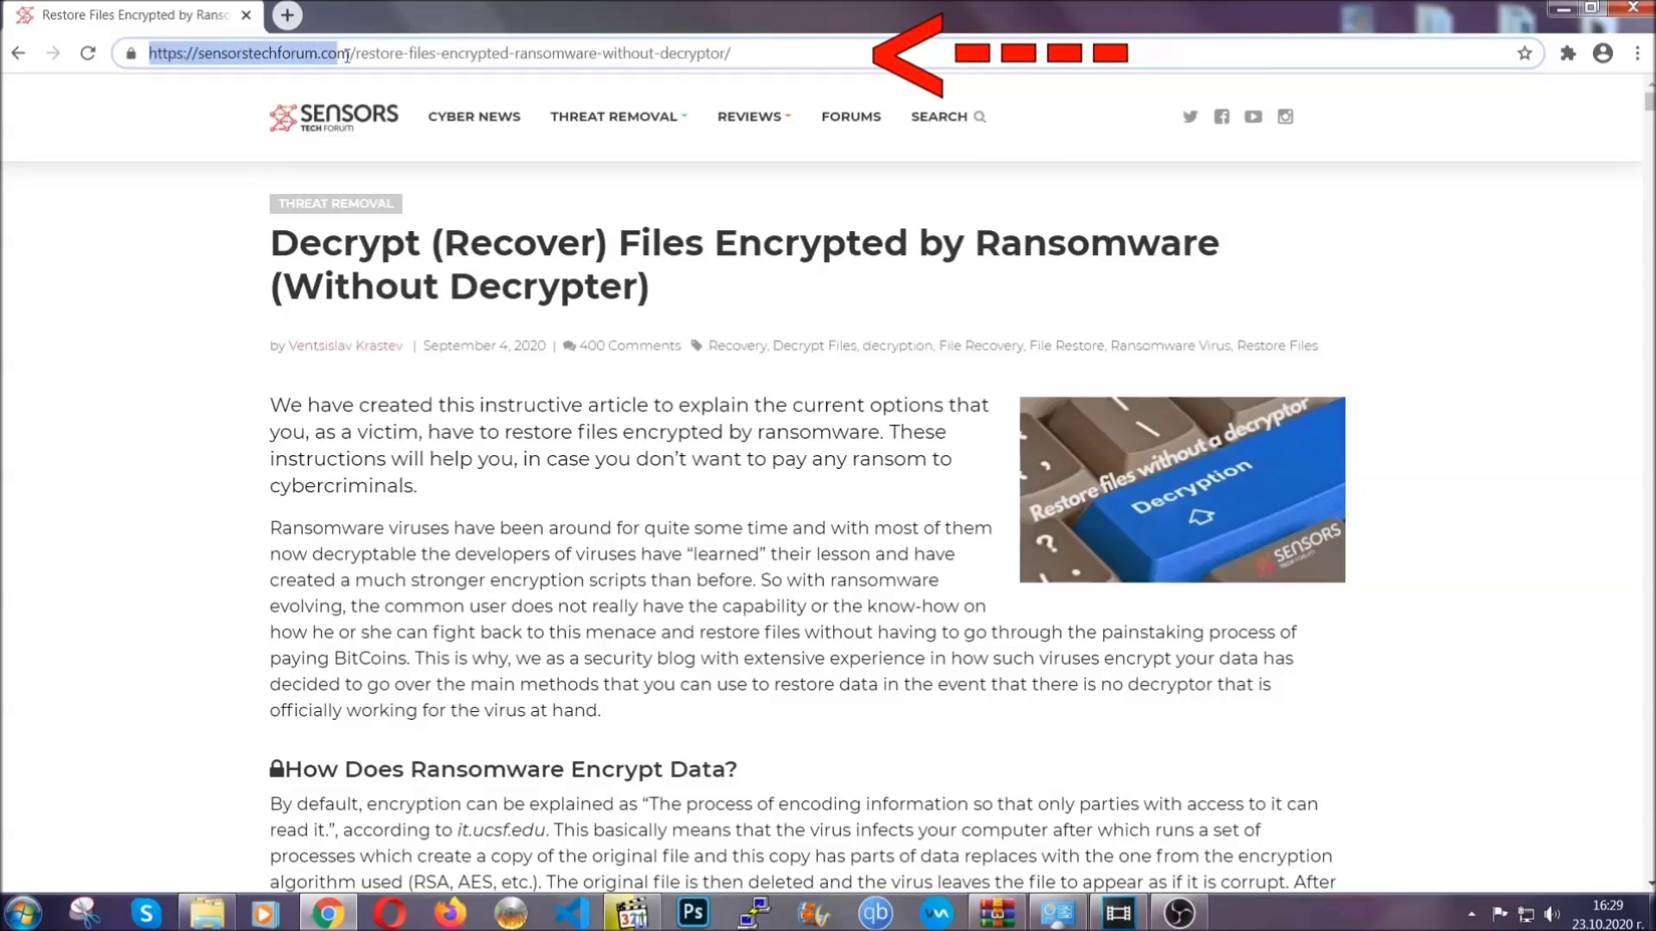
left_click_drag(347, 52, 745, 62)
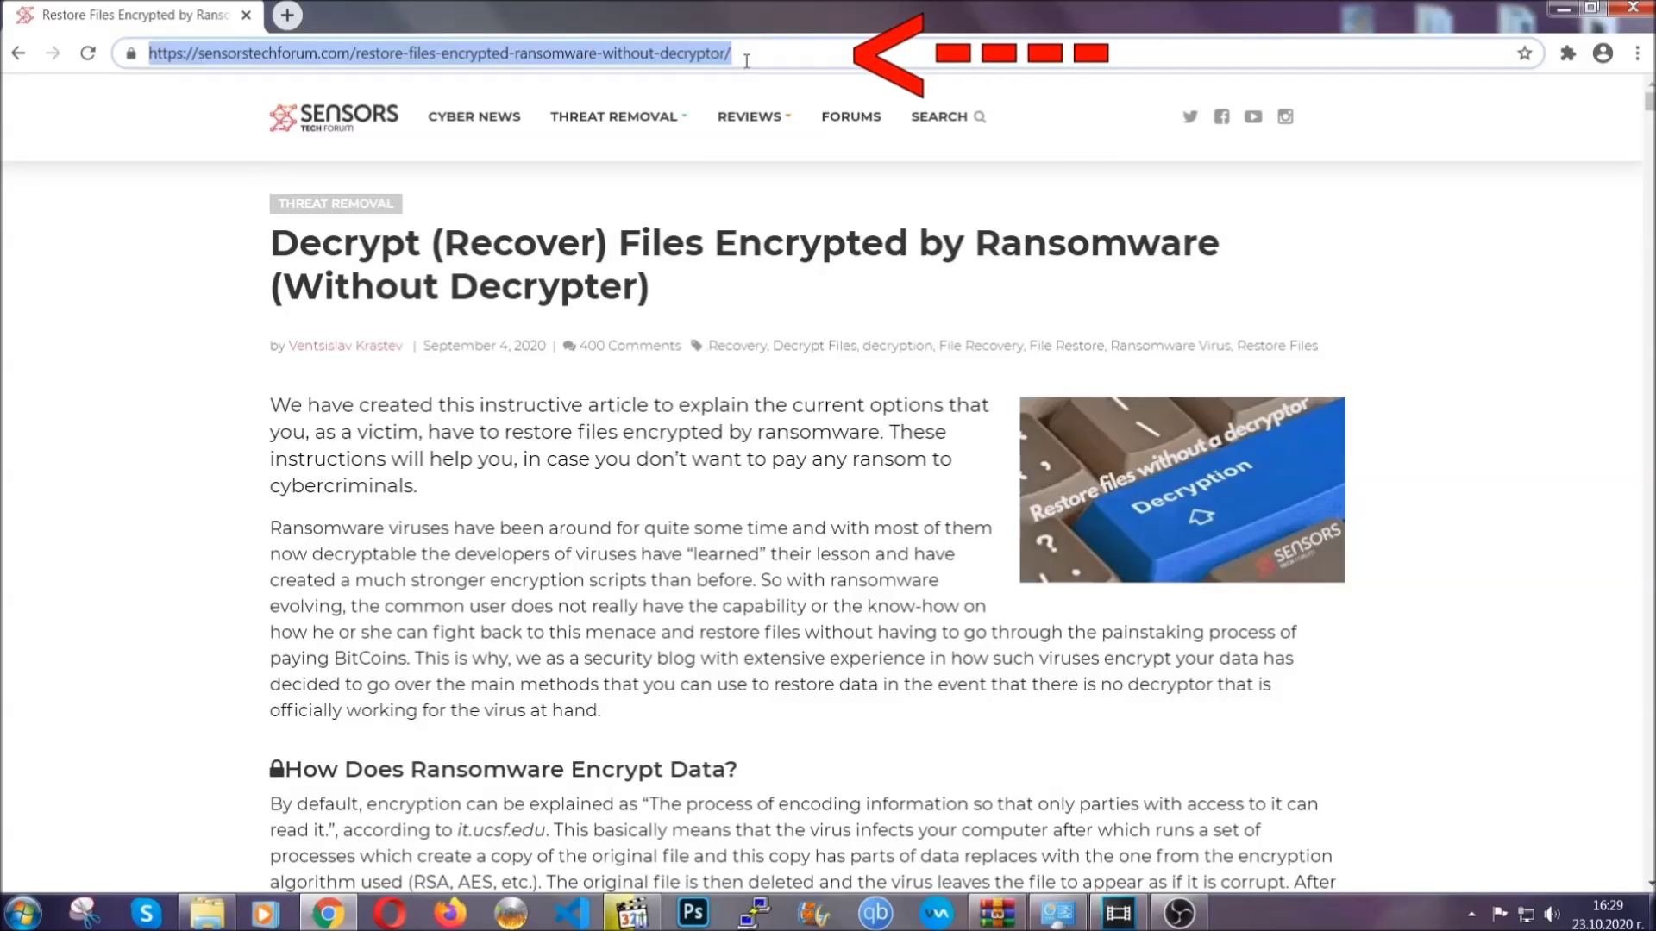
mouse_move(750, 117)
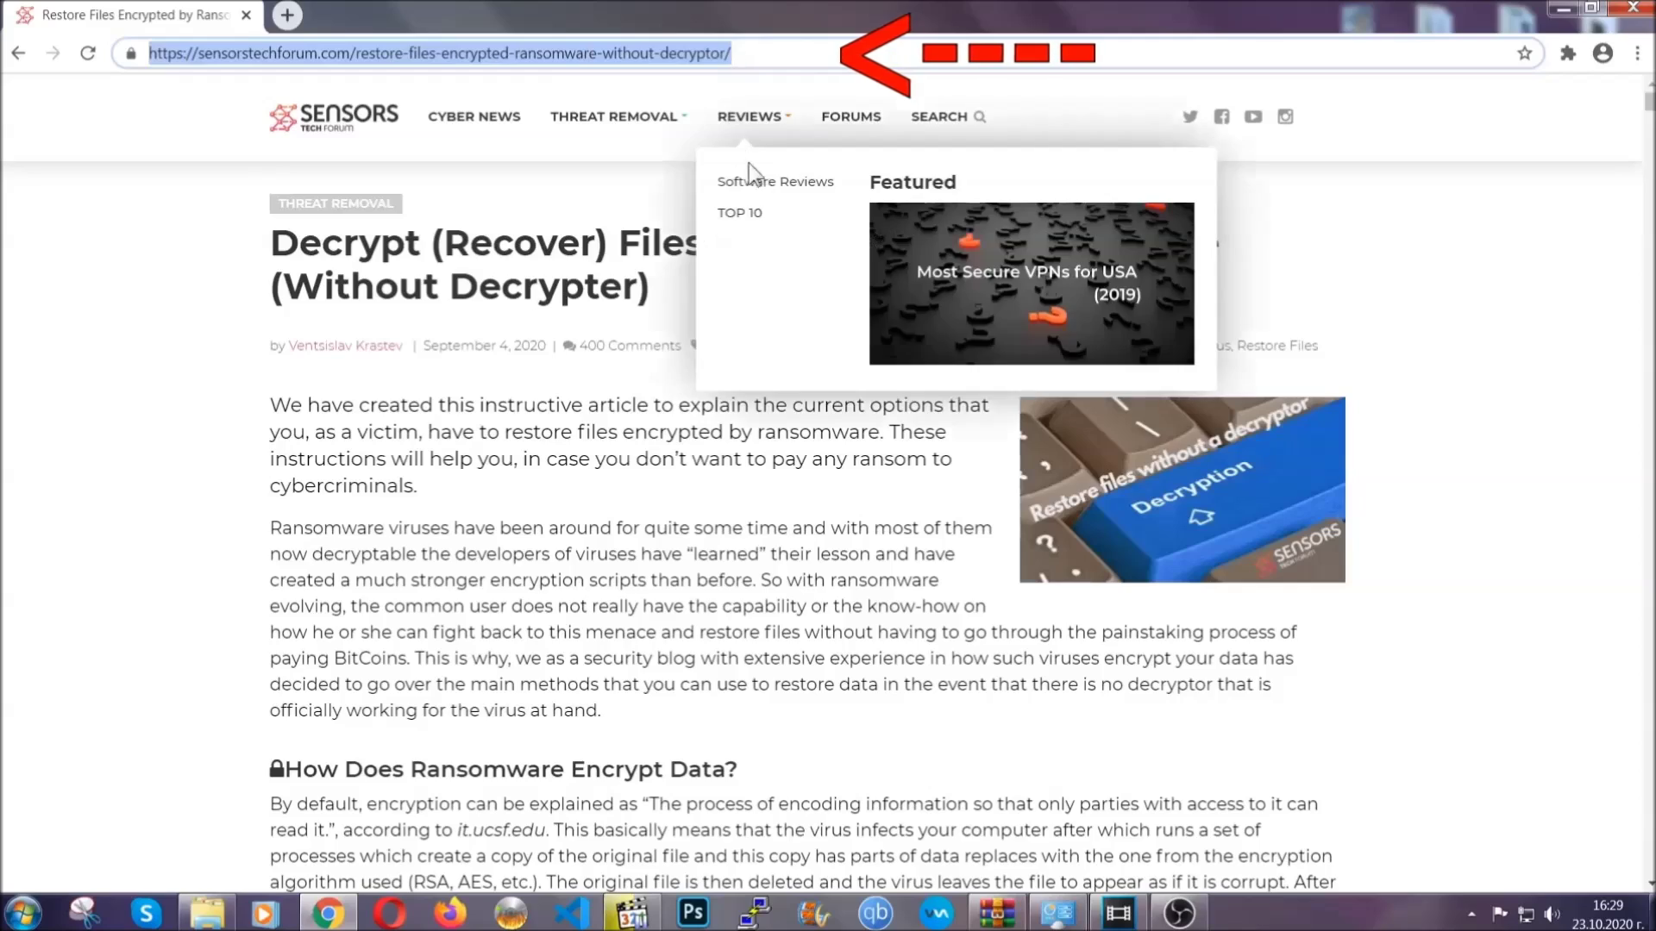
scroll(853, 470, "down", 3)
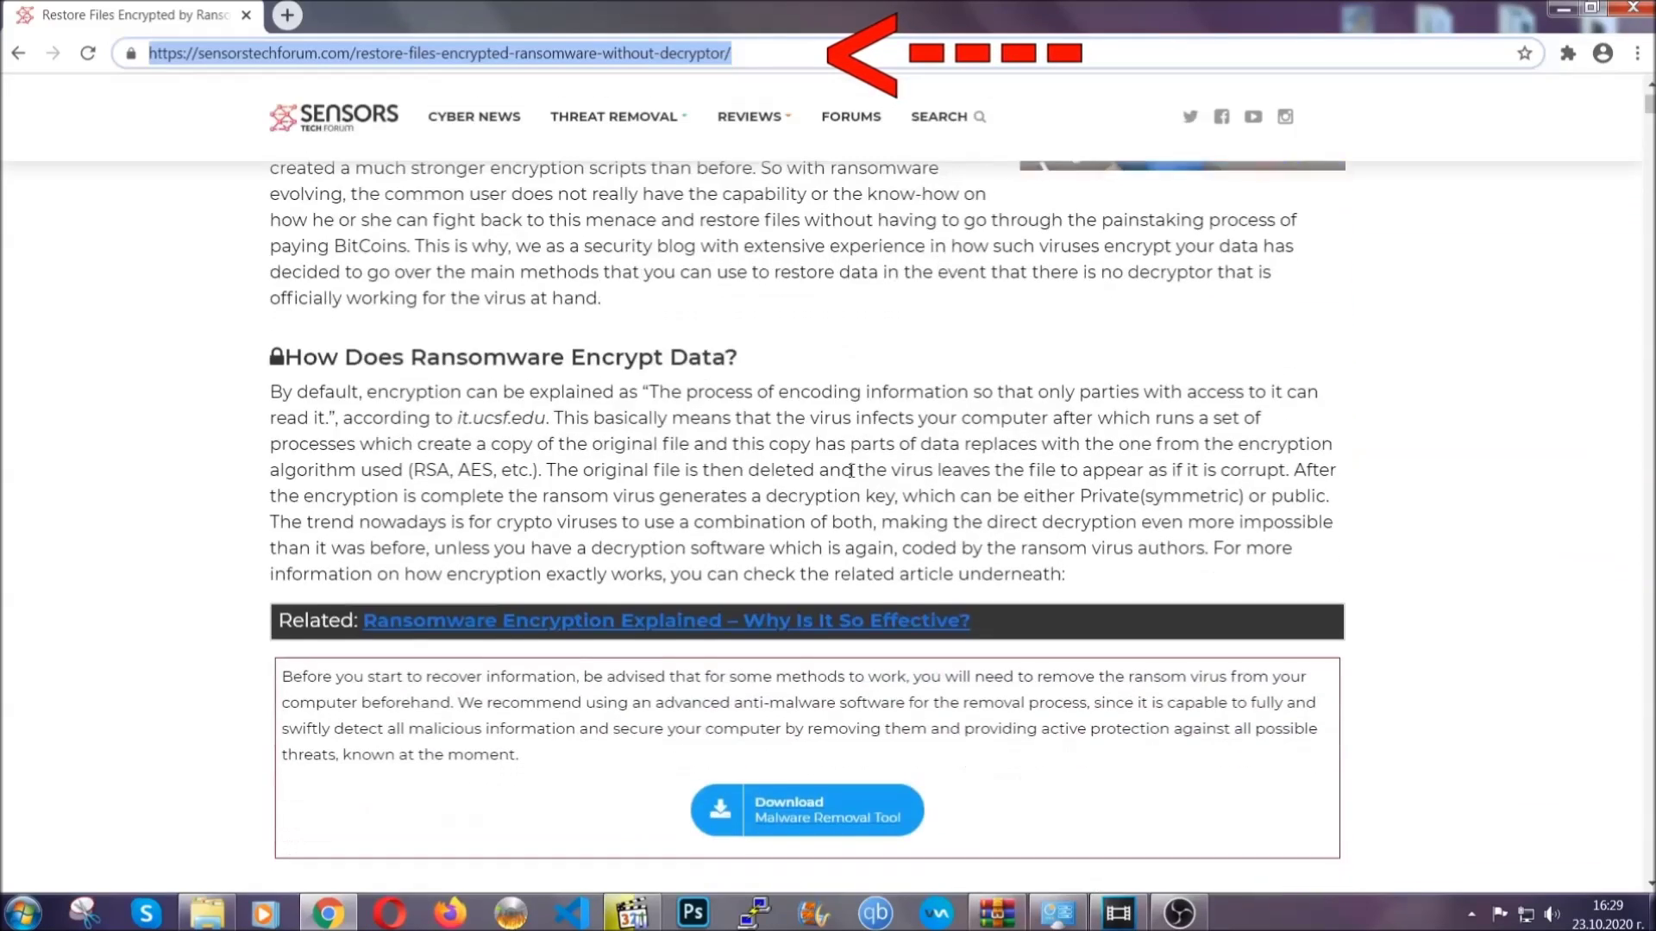
scroll(852, 470, "down", 1)
scroll(853, 469, "down", 2)
scroll(852, 475, "down", 1)
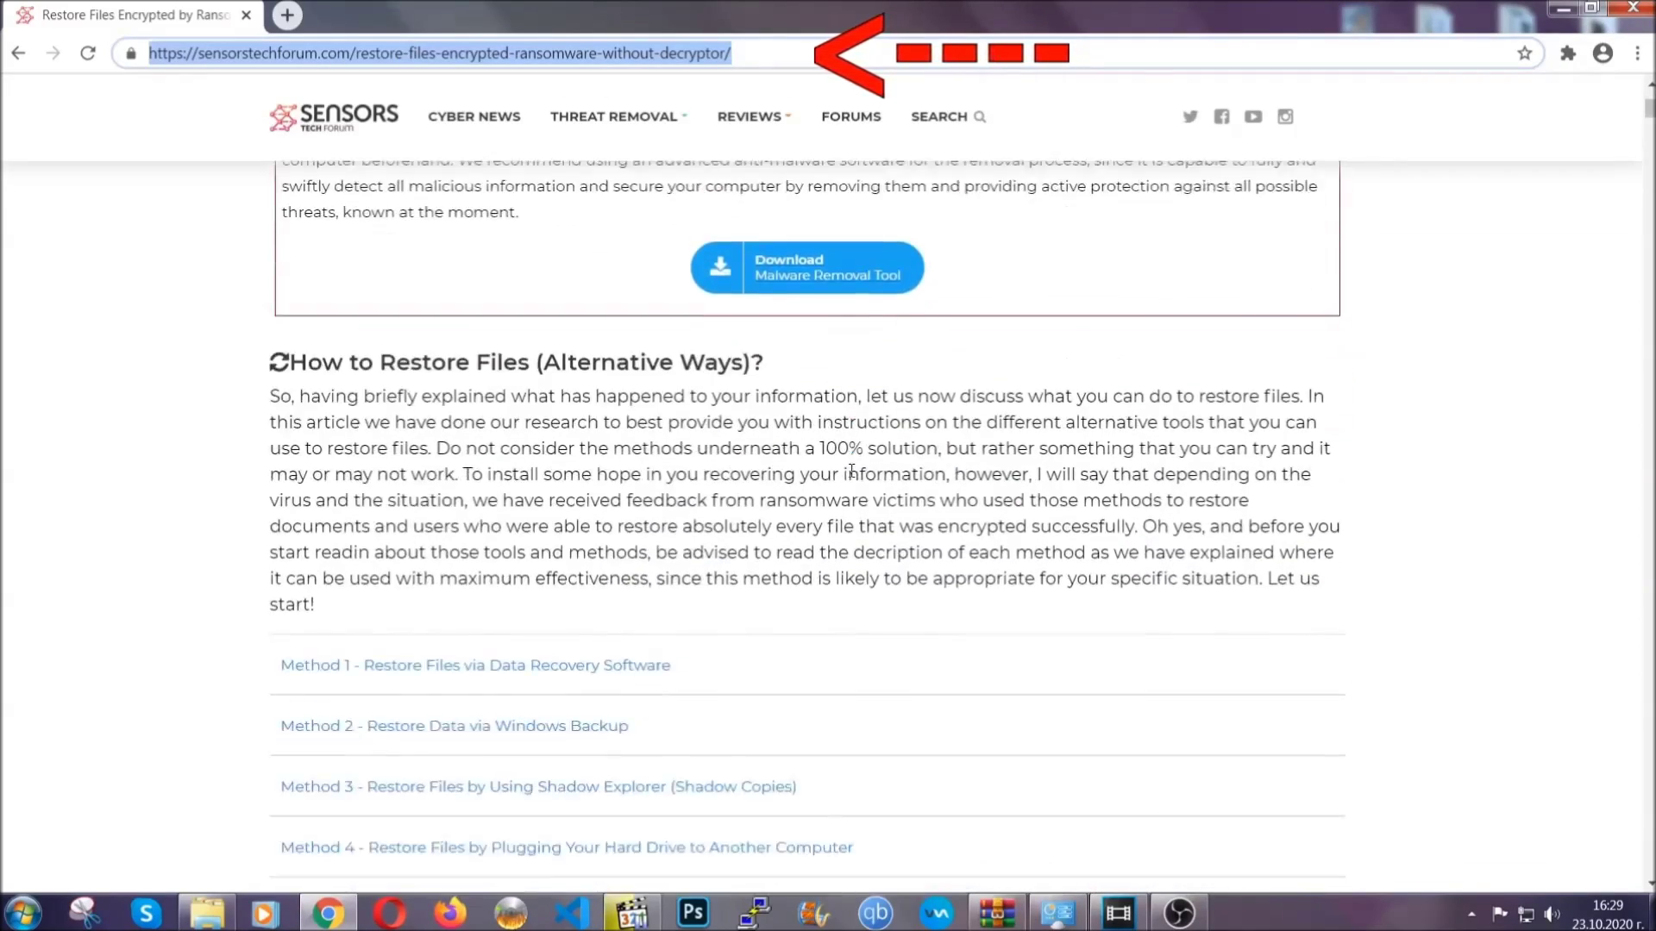
scroll(851, 474, "down", 1)
scroll(854, 477, "down", 2)
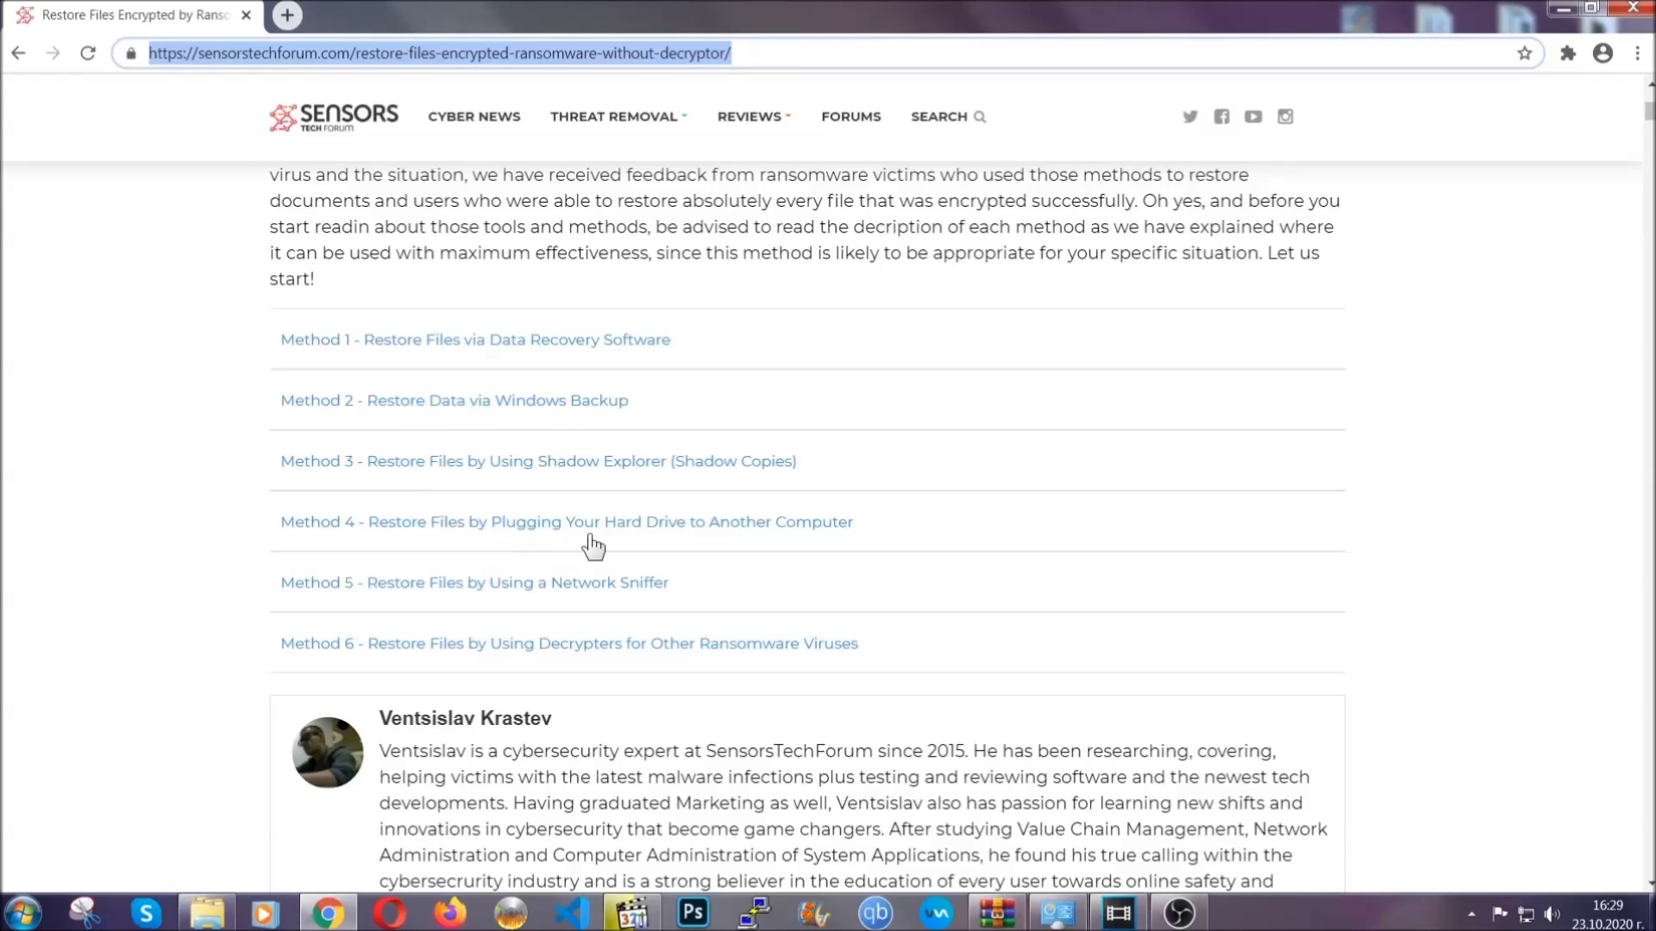
- Expand Method 2 (Windows Backup) and its Steps 1–3 in Chrome, then minimize Chrome to the desktop
left_click(516, 399)
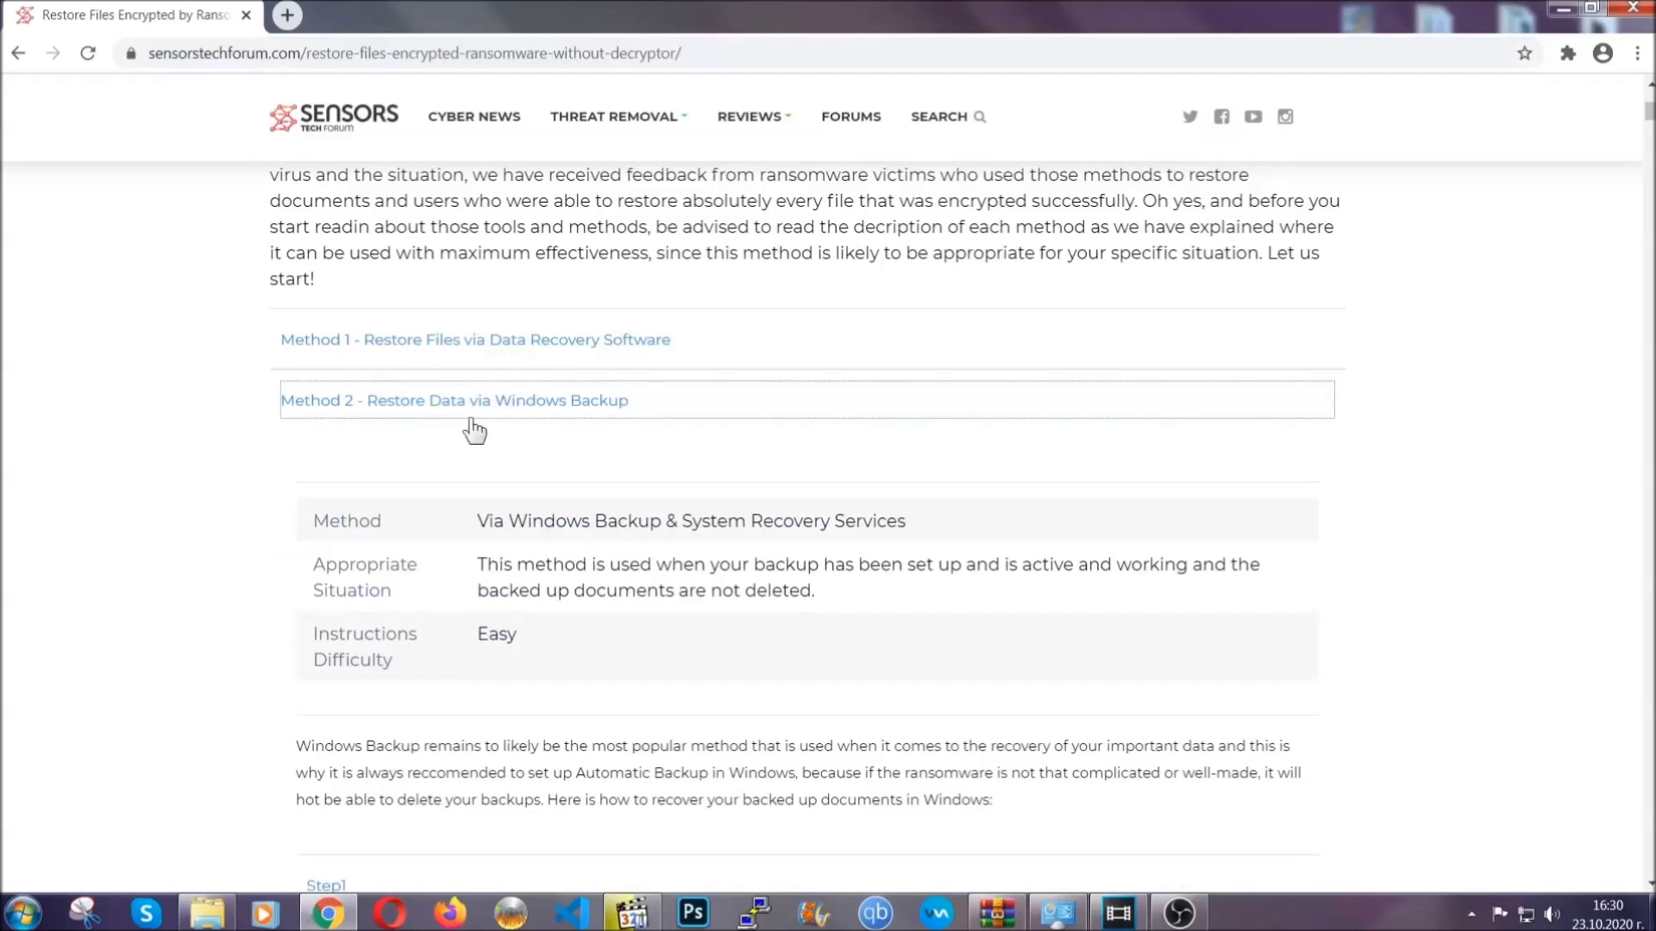
left_click_drag(494, 493, 583, 643)
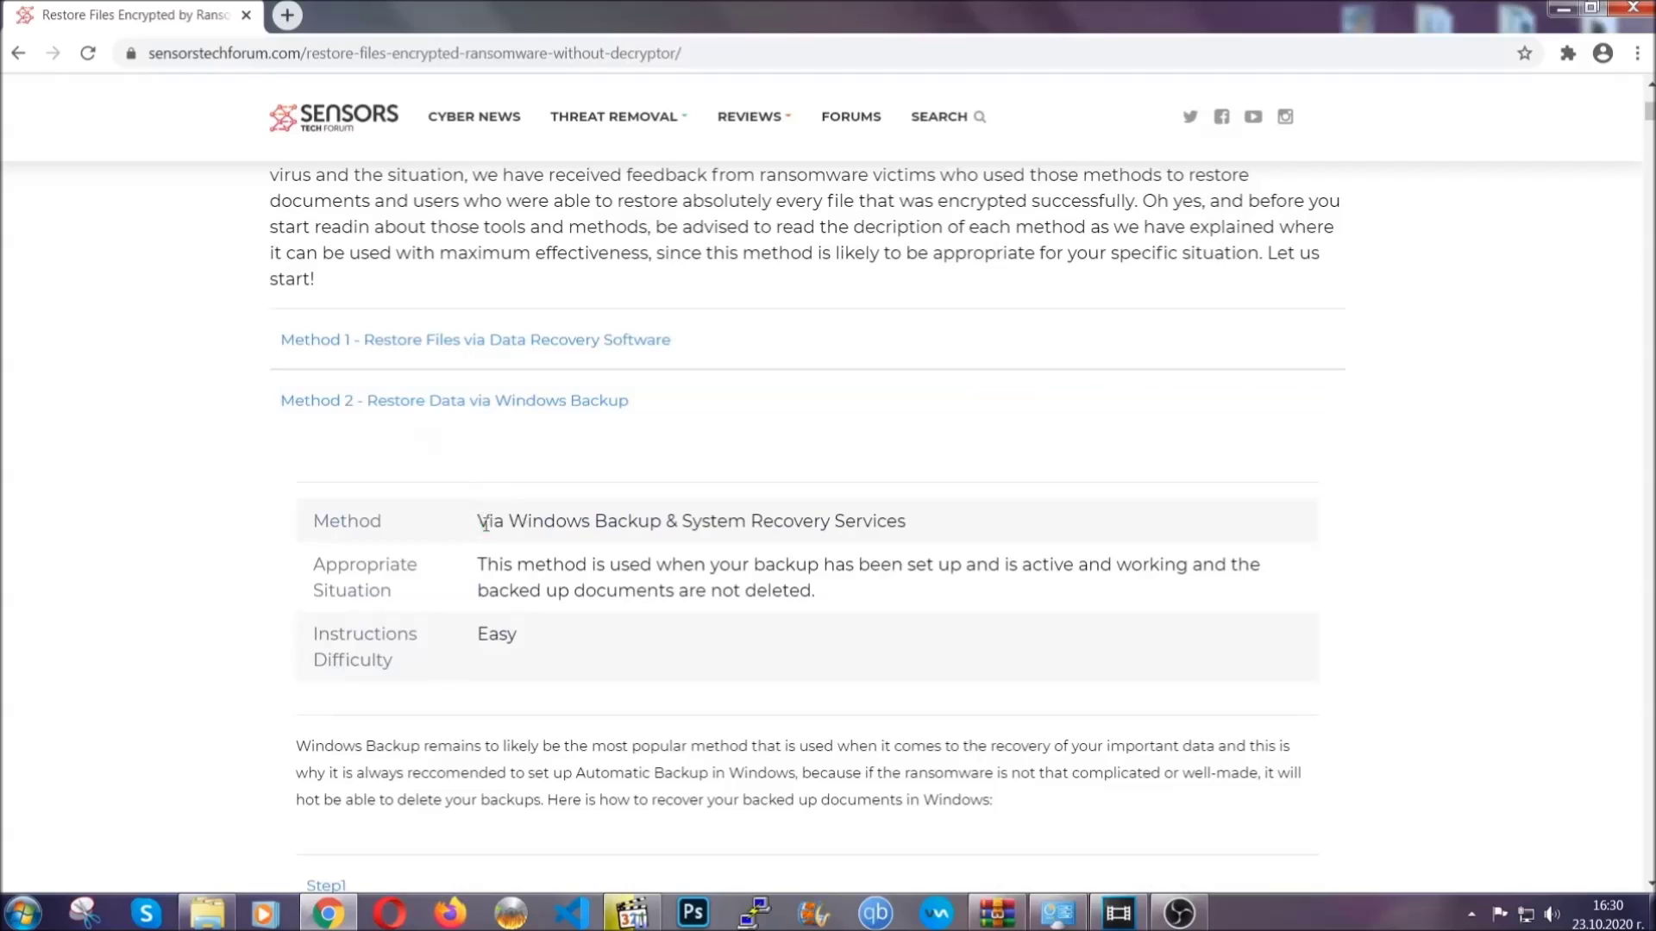
left_click(586, 649)
scroll(592, 642, "down", 3)
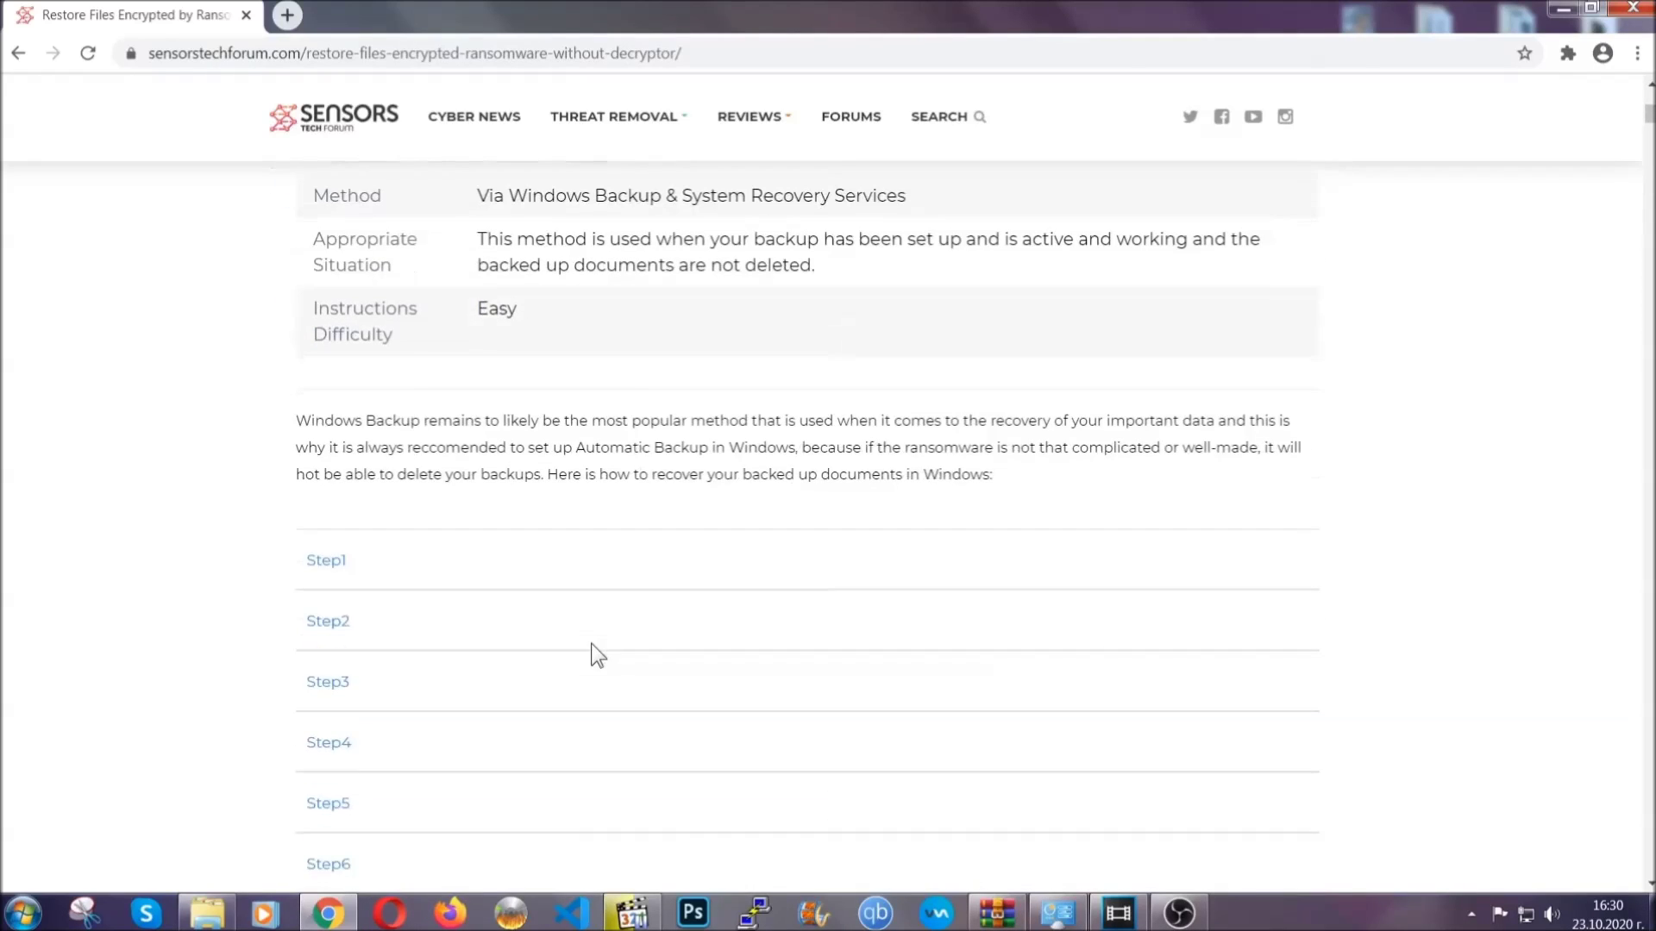
scroll(592, 642, "down", 1)
left_click(341, 452)
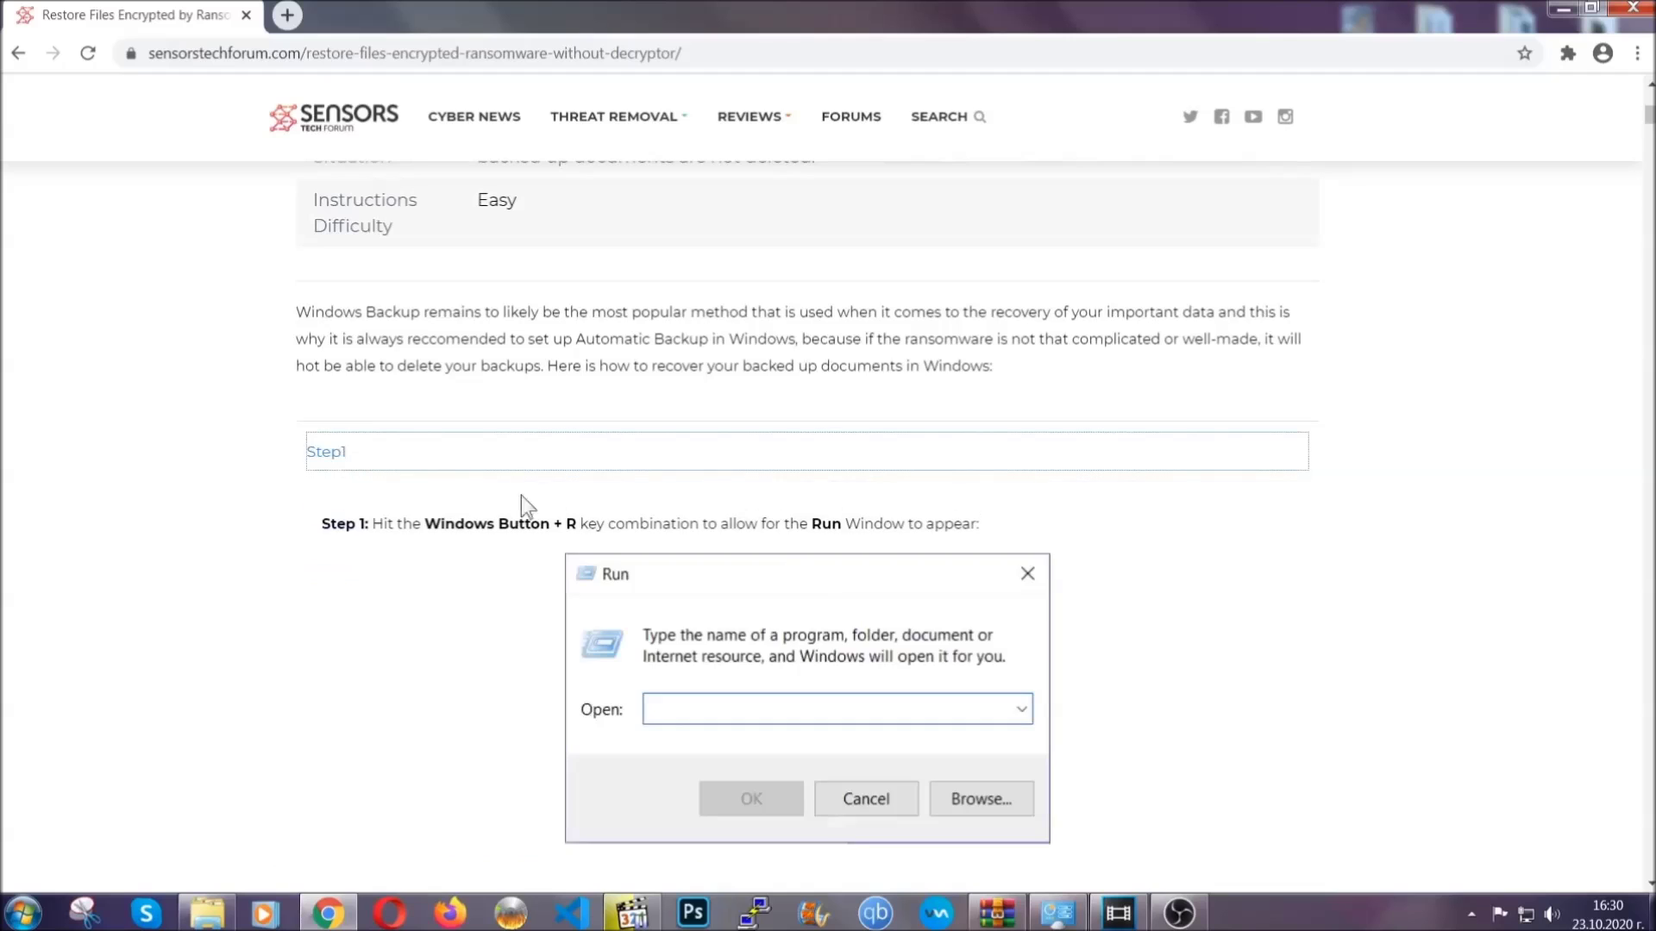
scroll(776, 536, "down", 3)
scroll(582, 517, "down", 1)
left_click(389, 544)
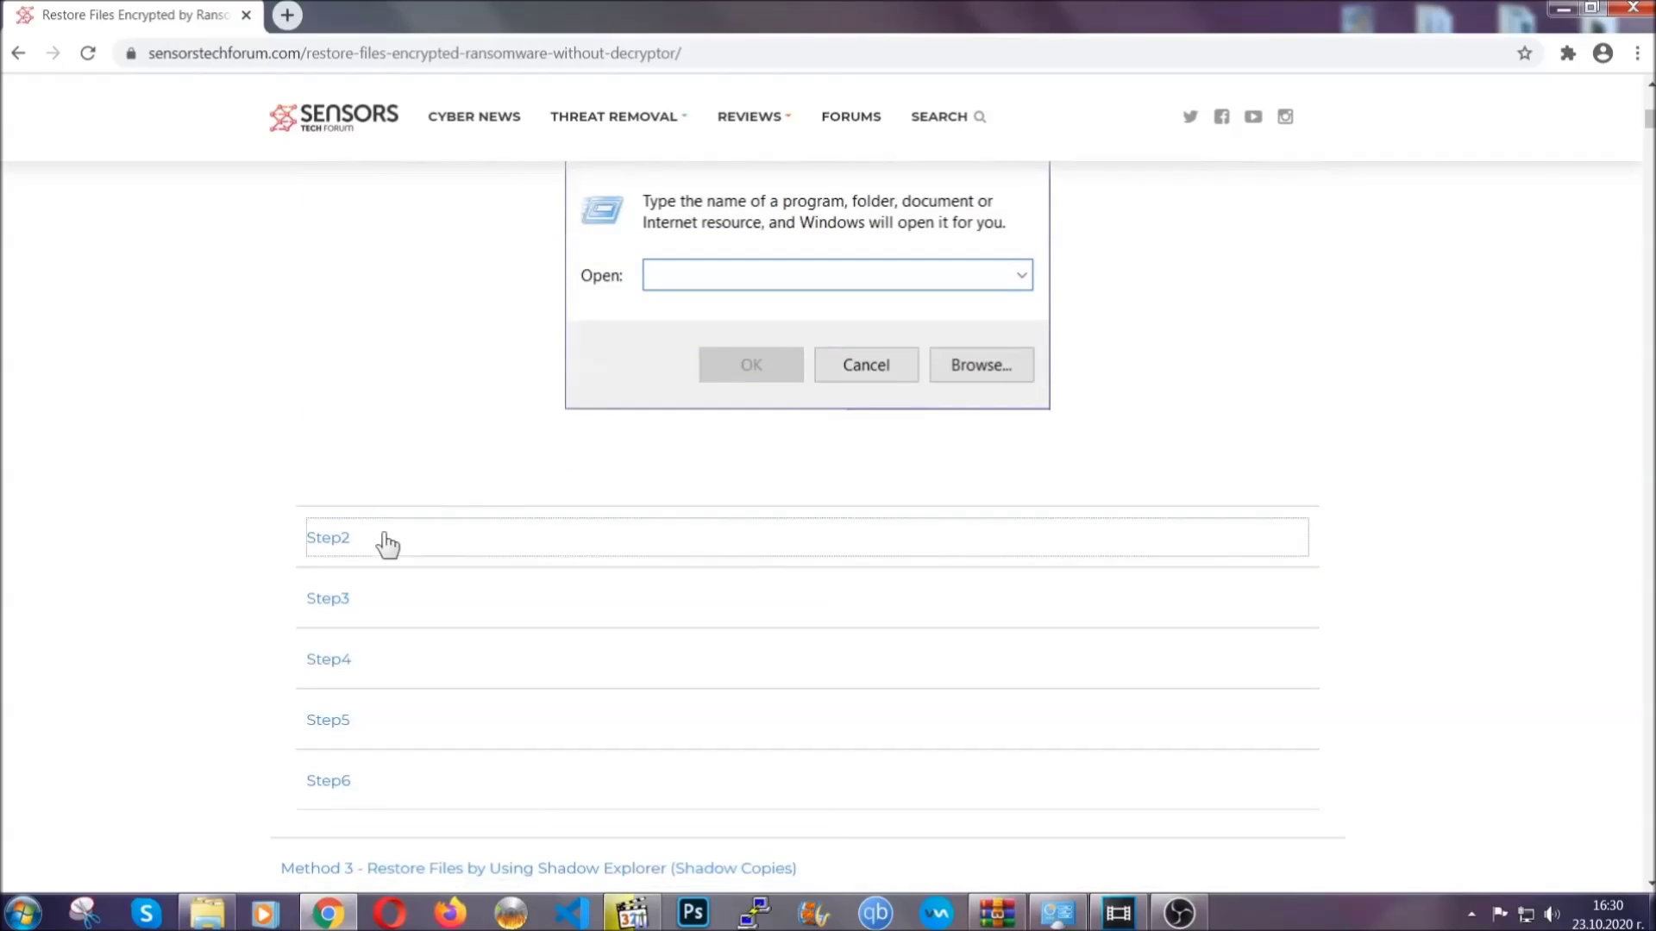
scroll(725, 550, "down", 3)
scroll(698, 570, "down", 1)
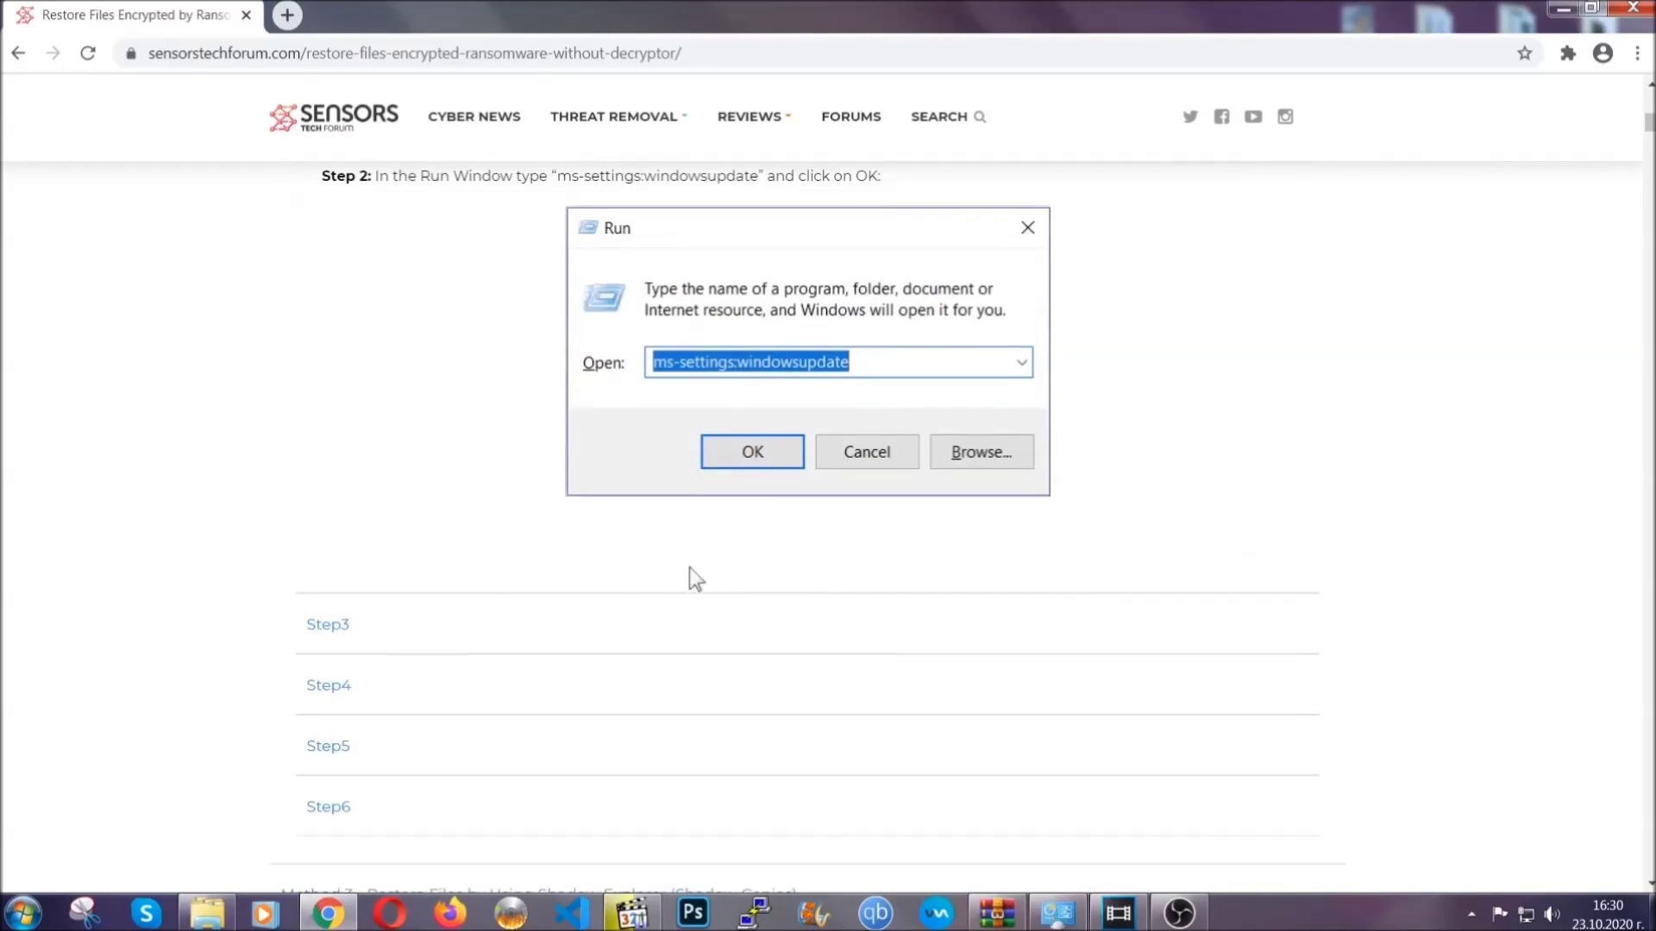
left_click(489, 630)
scroll(732, 591, "down", 1)
scroll(732, 585, "down", 2)
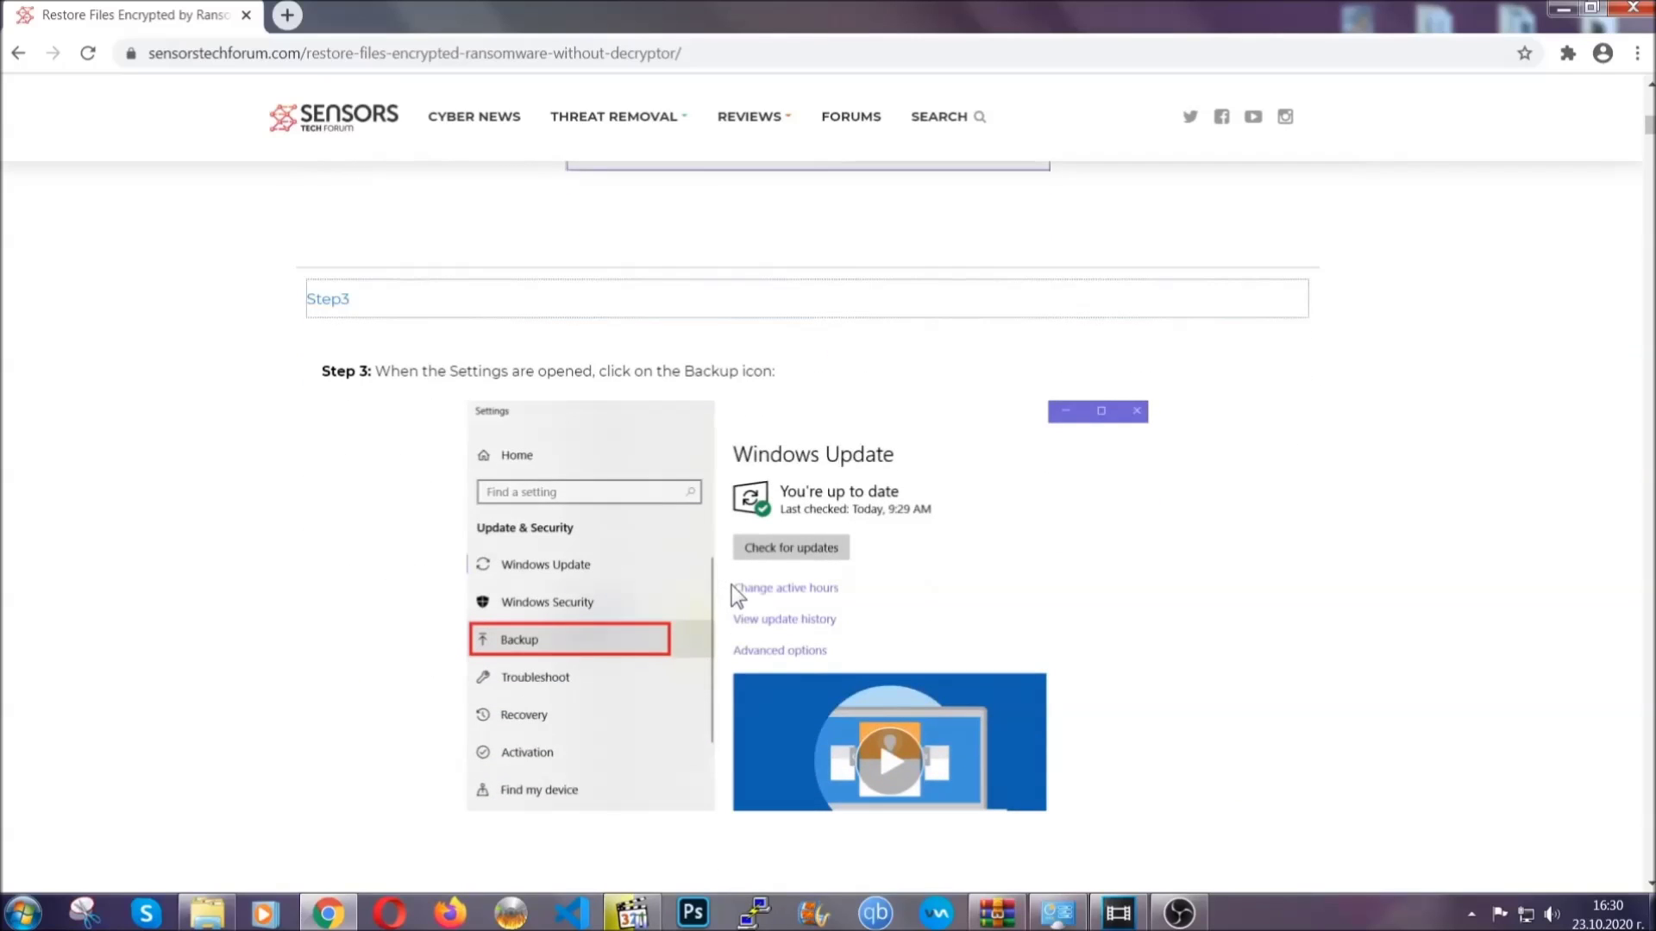
scroll(731, 586, "down", 2)
scroll(729, 589, "down", 2)
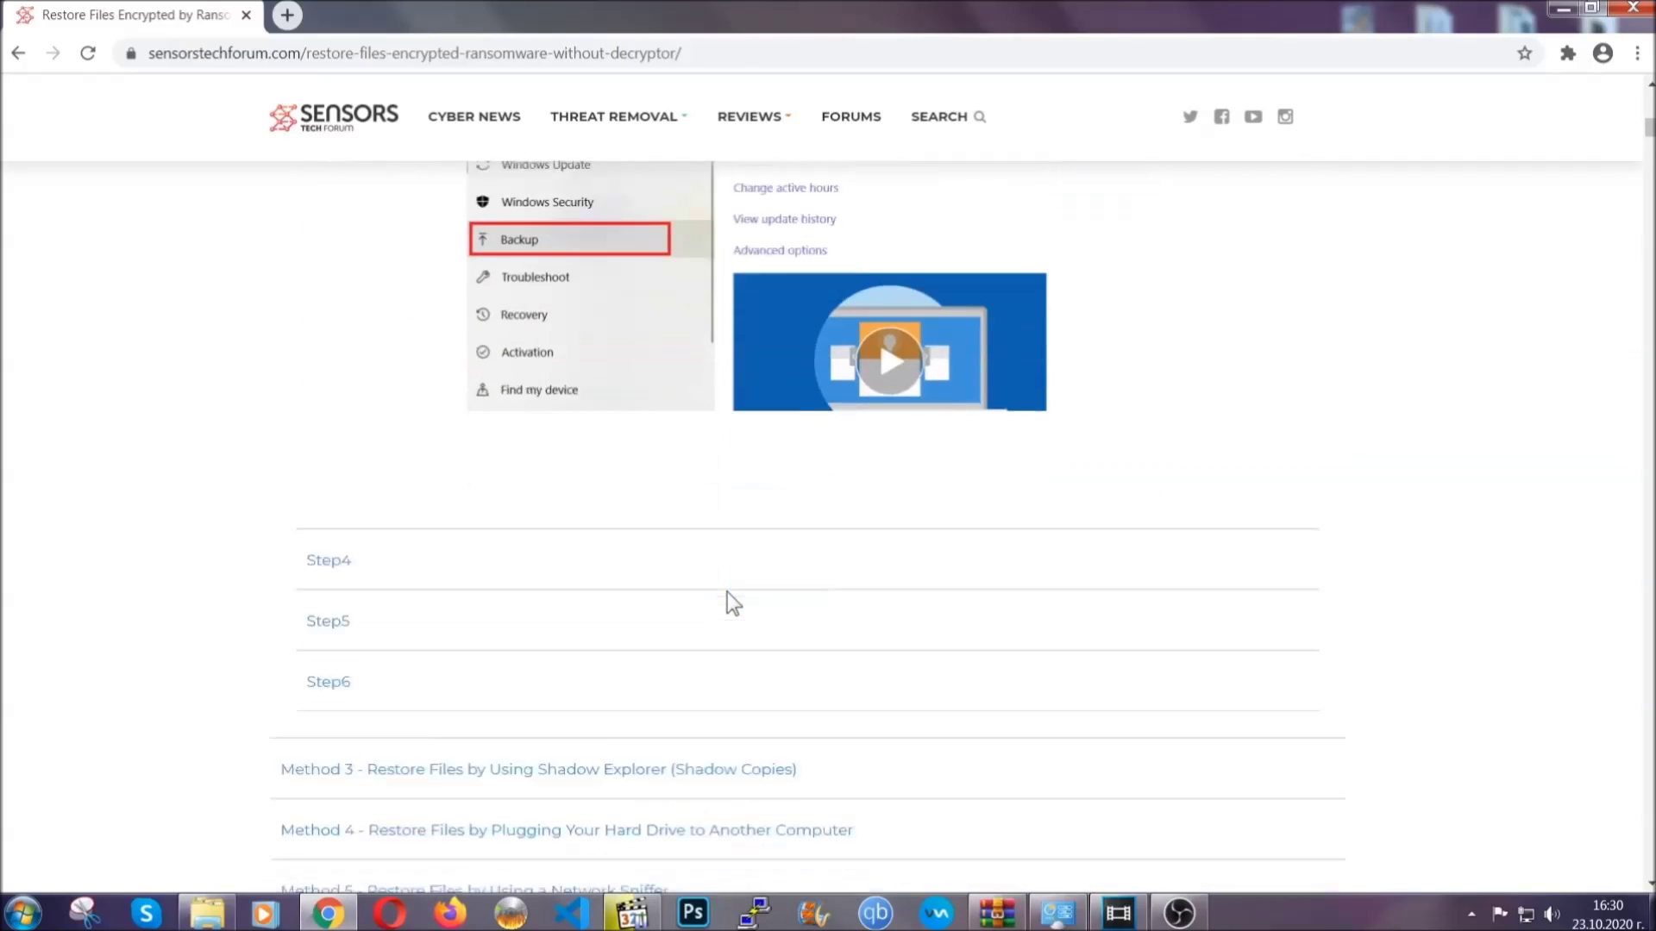
scroll(727, 594, "down", 1)
scroll(728, 594, "down", 2)
scroll(727, 594, "down", 2)
scroll(727, 594, "down", 1)
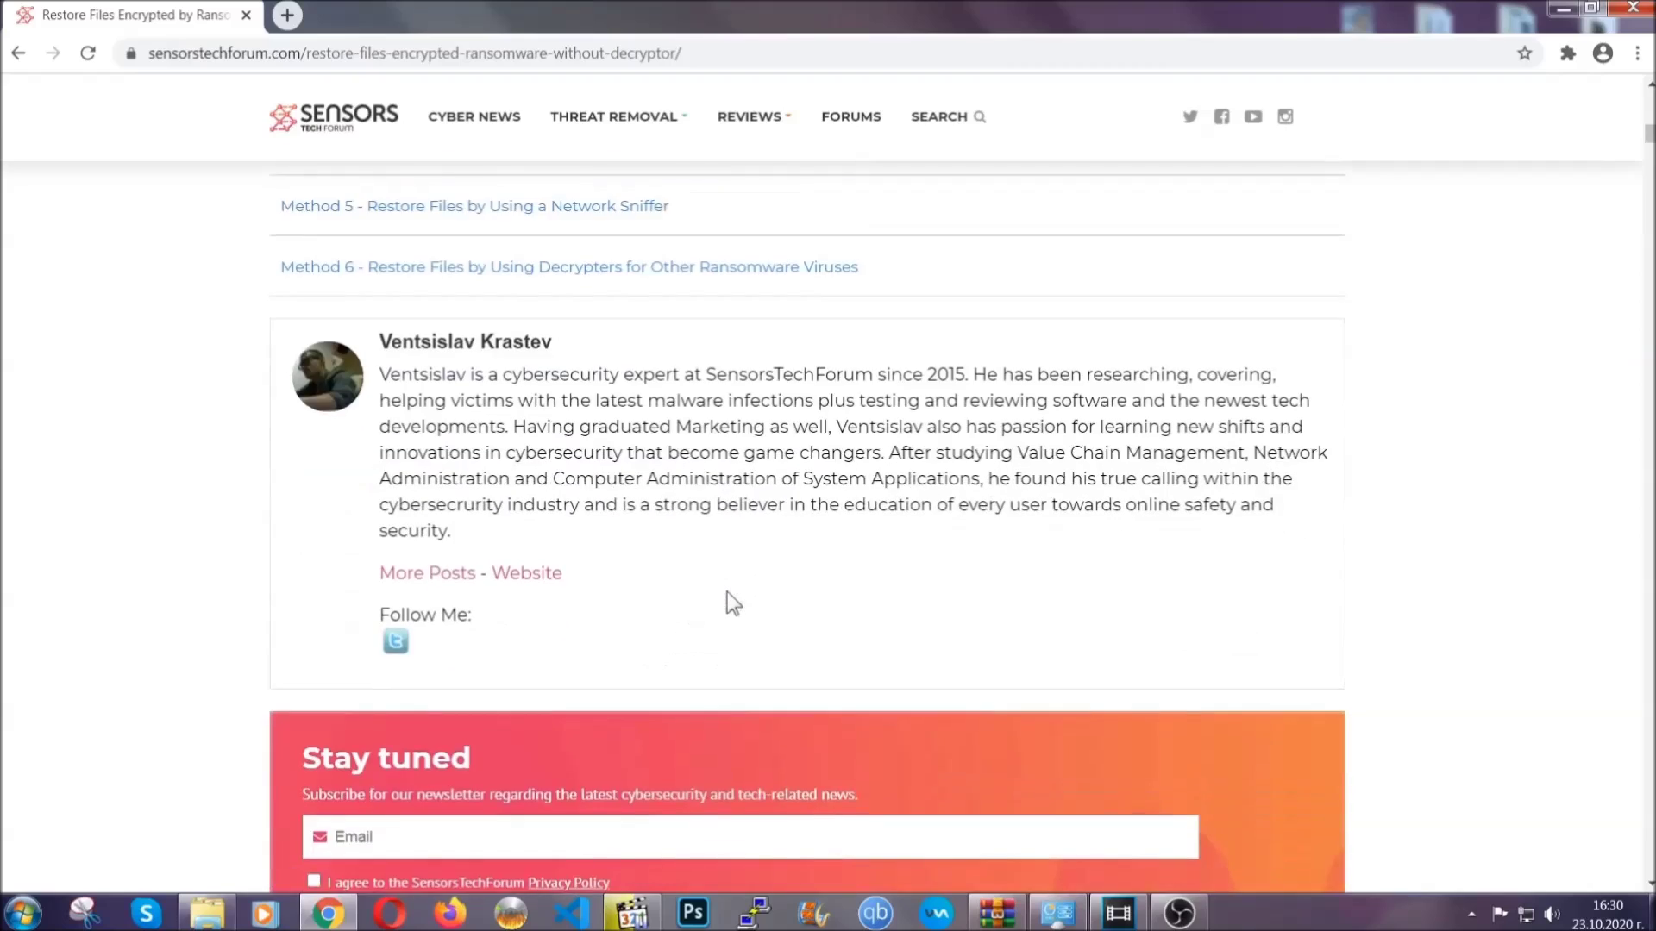
scroll(727, 591, "up", 3)
scroll(727, 592, "up", 3)
scroll(723, 610, "up", 4)
scroll(723, 616, "up", 4)
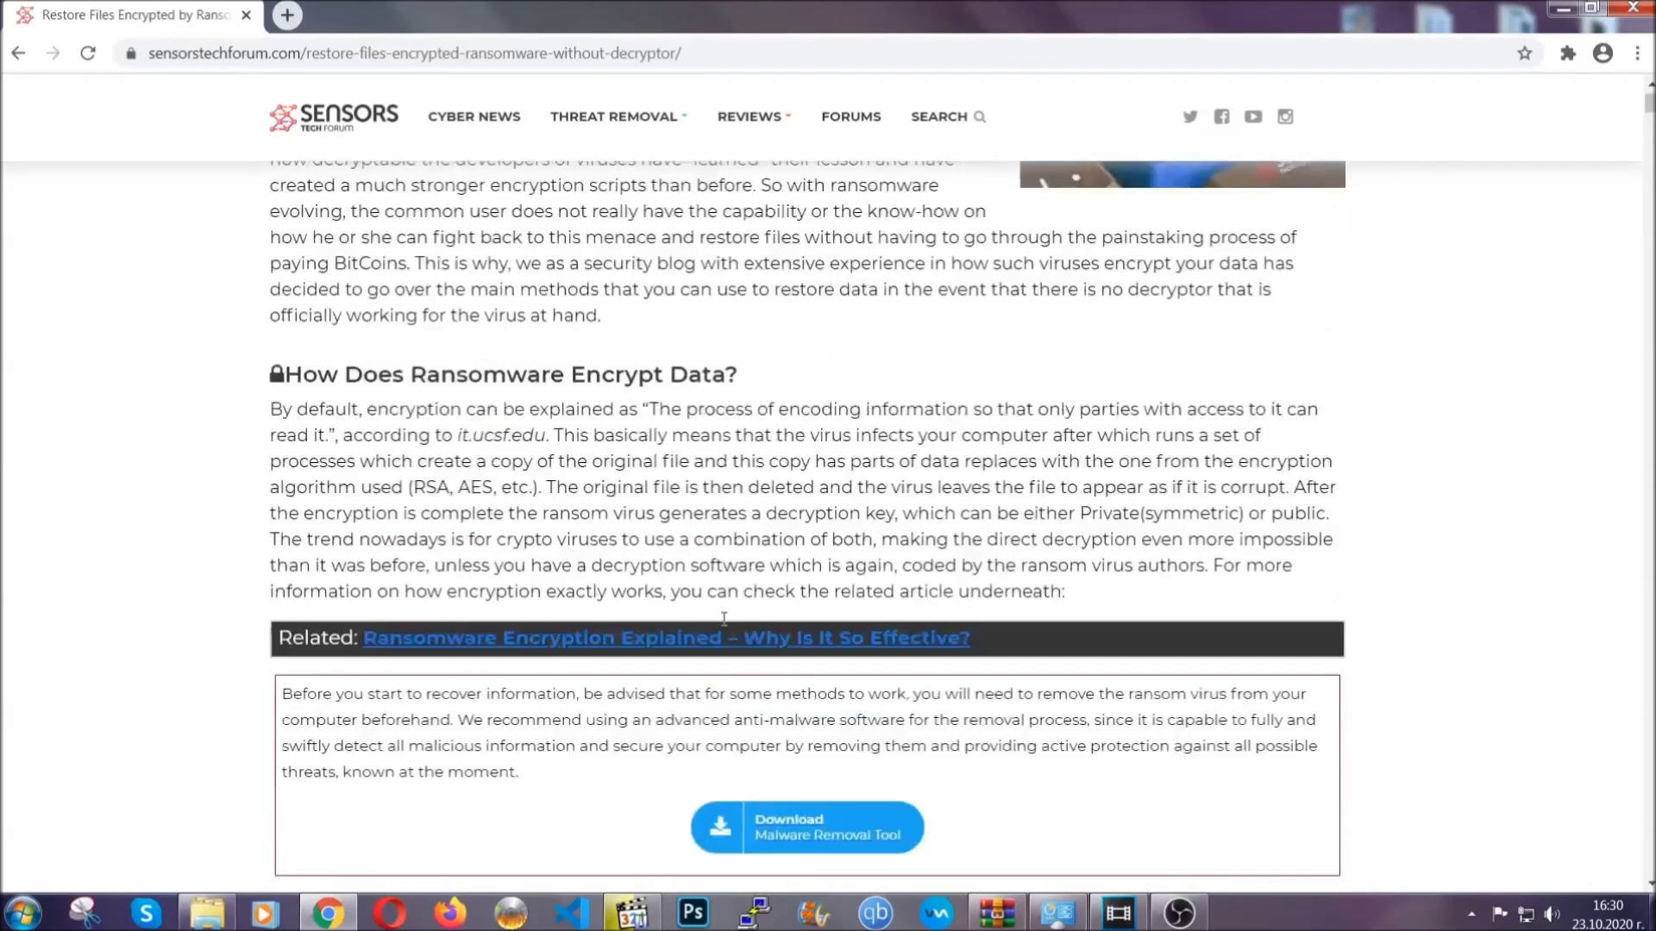
scroll(723, 619, "up", 3)
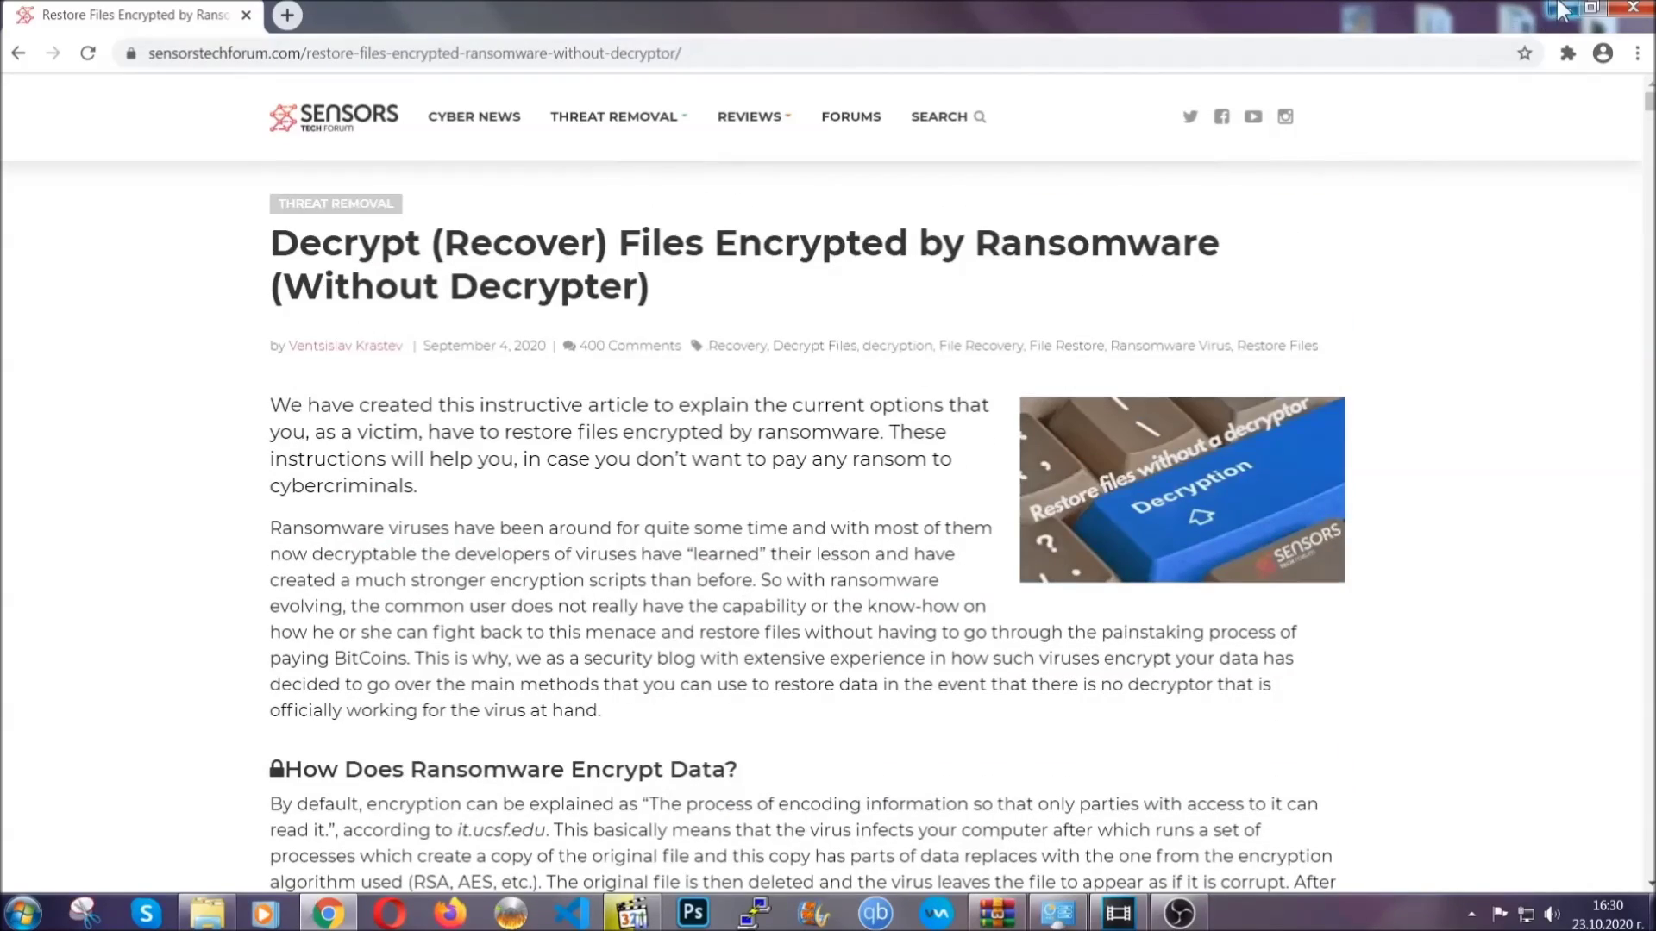
left_click(1558, 11)
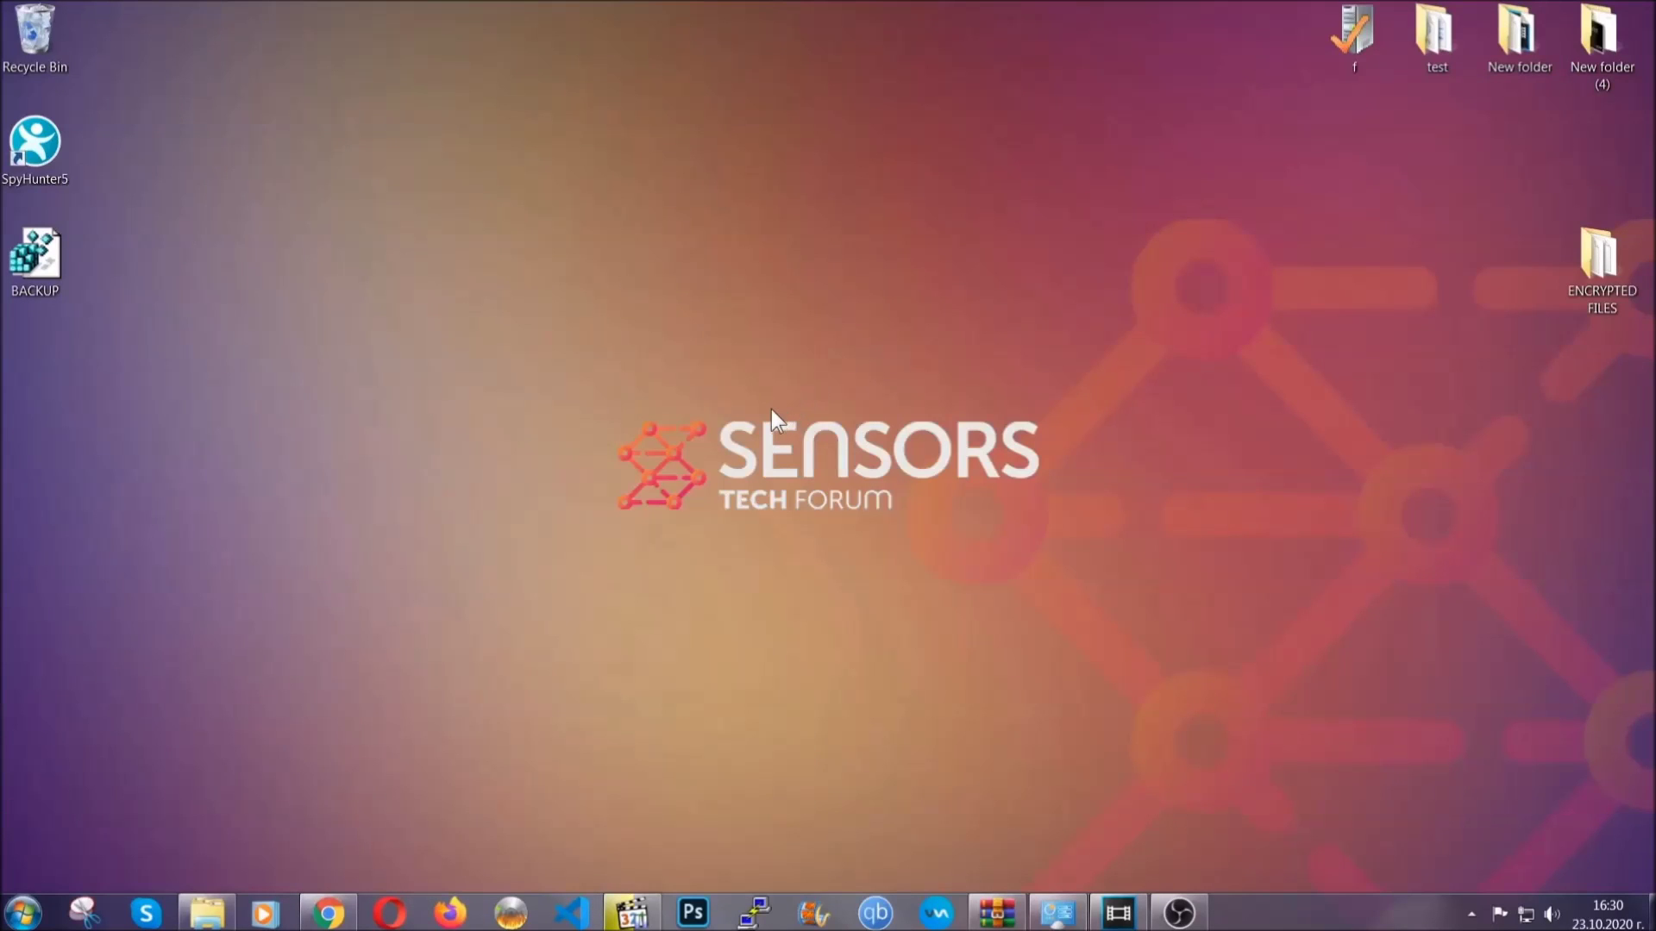